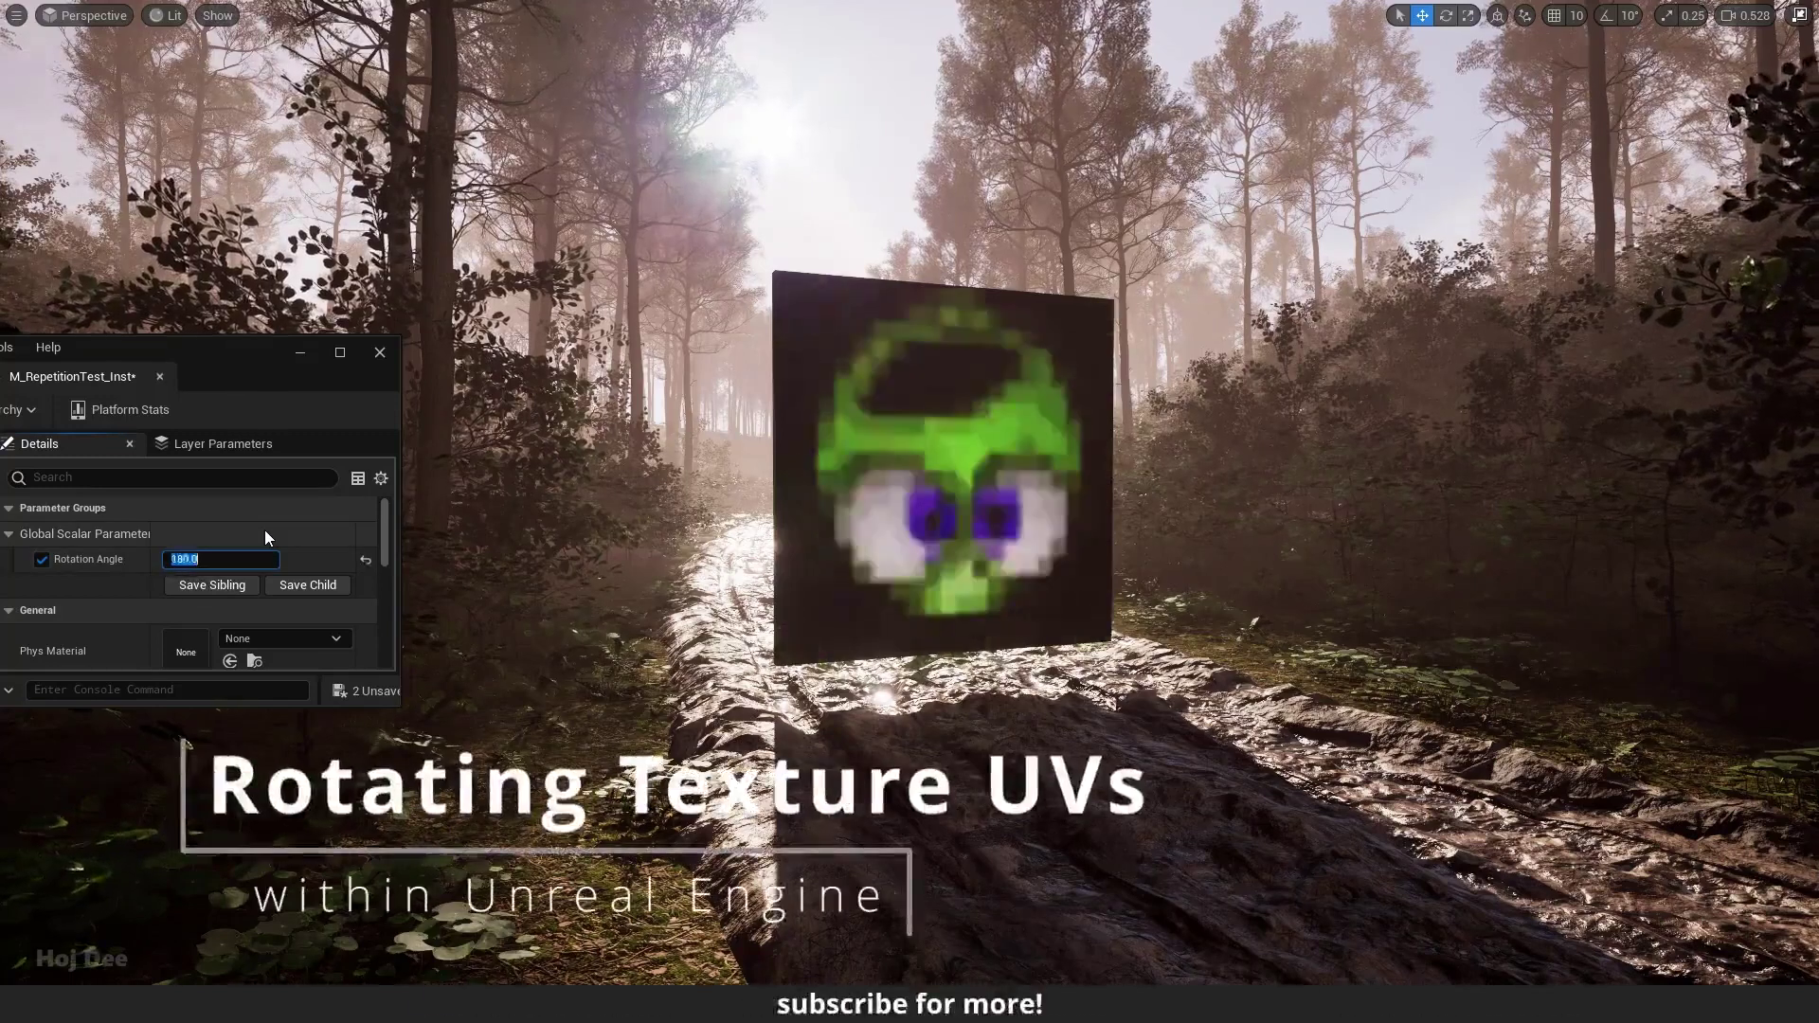
Try Rotation Angle values 270, 135, 60 and 243 on the material instance
{"action": "type", "text": "270"}
{"action": "key", "text": "Return"}
{"action": "type", "text": "135"}
{"action": "key", "text": "Return"}
{"action": "type", "text": "60"}
{"action": "key", "text": "Return"}
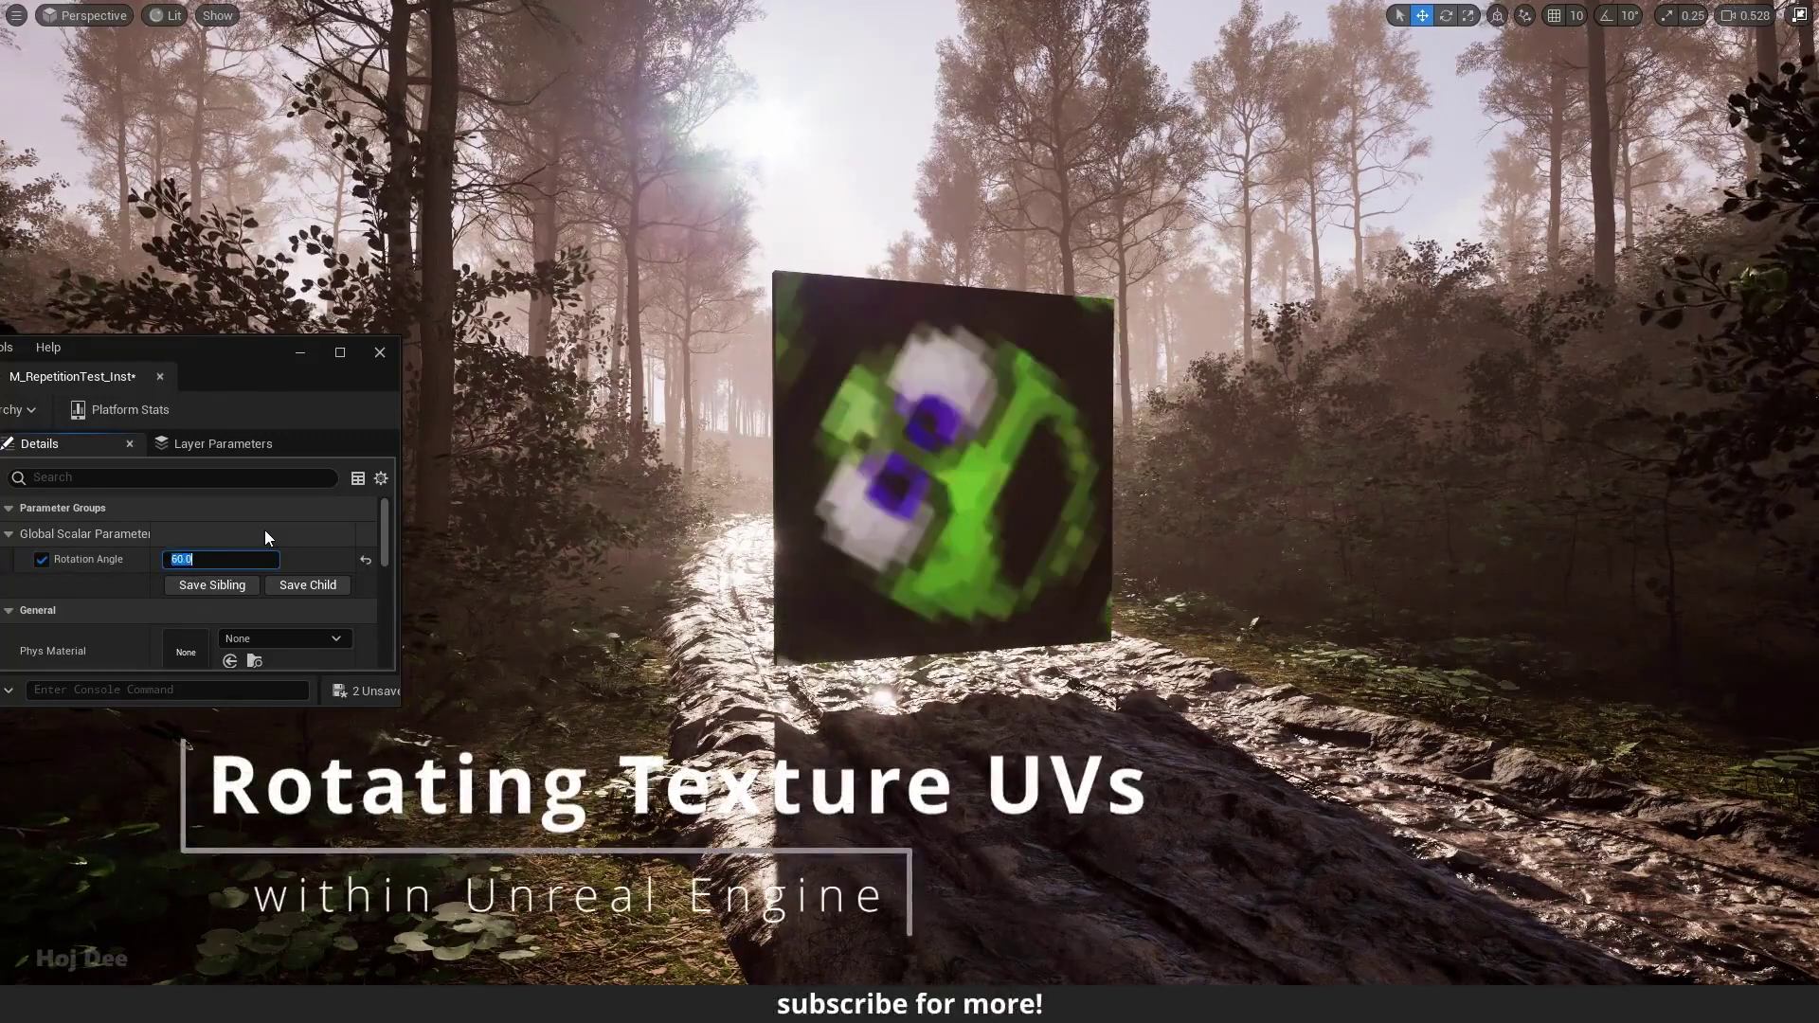
{"action": "type", "text": "243"}
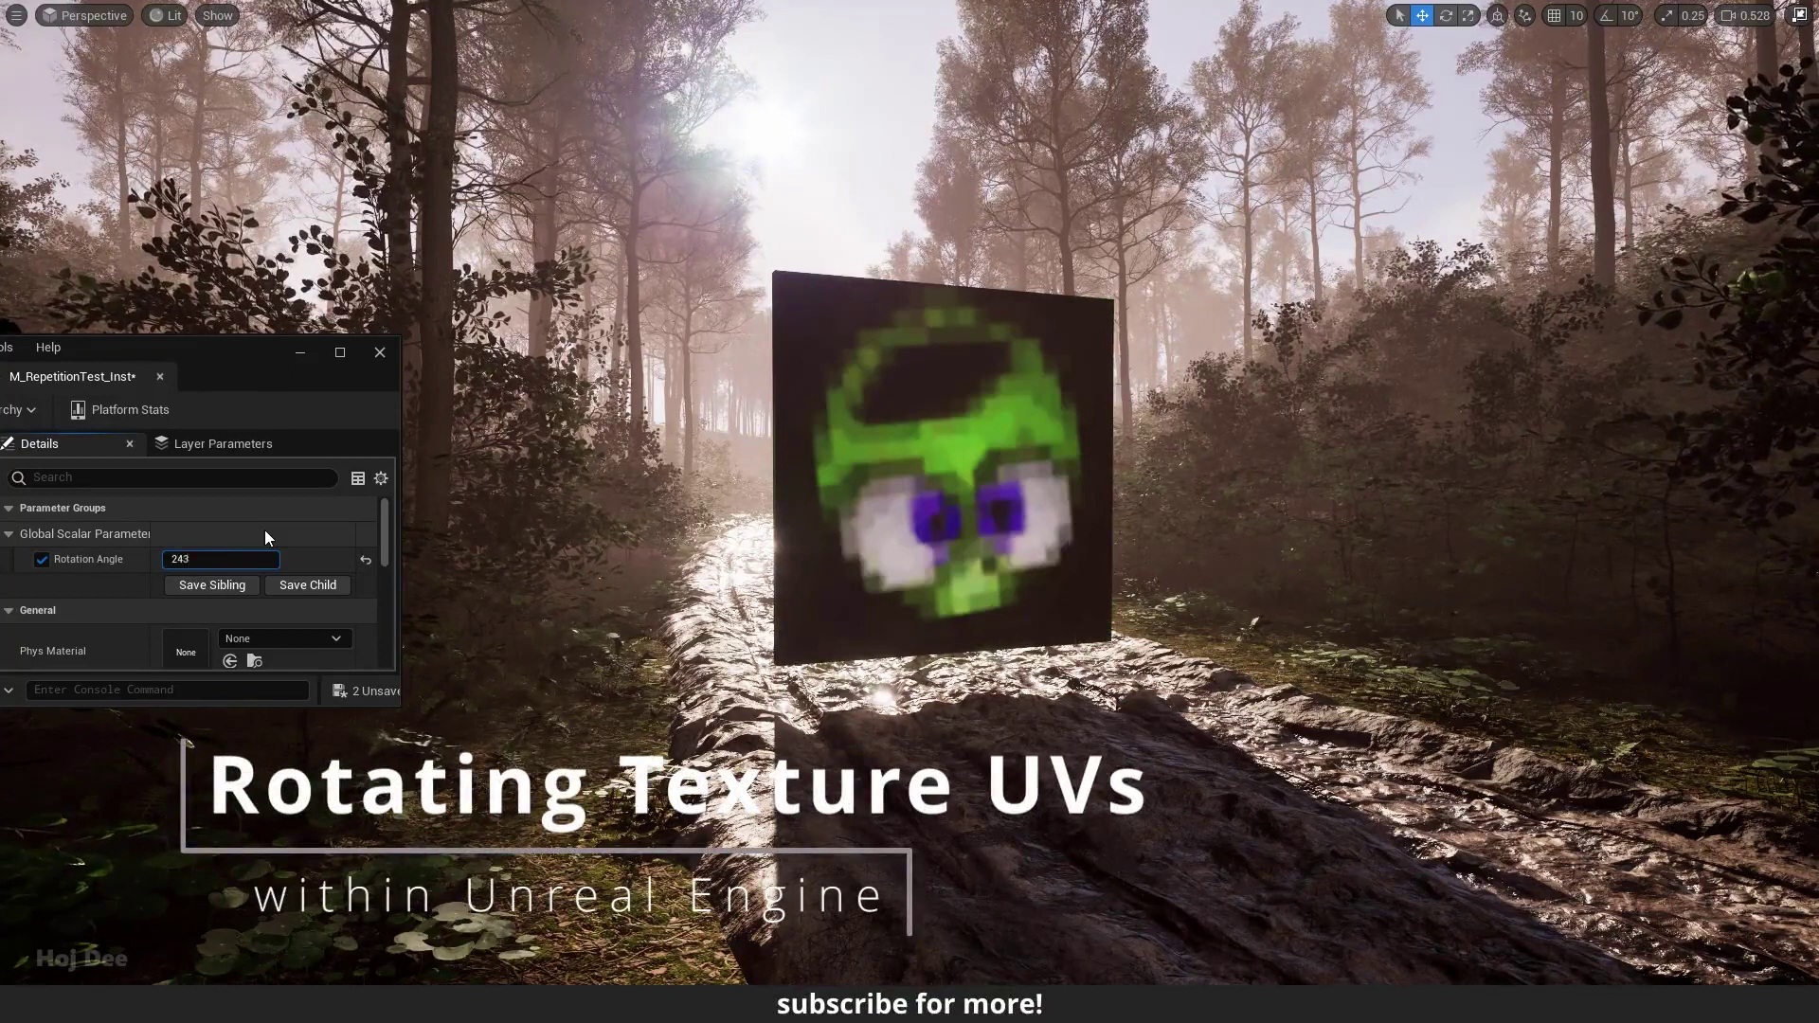
{"action": "key", "text": "Return"}
Enter 333, 226 and 0, then sweep Rotation Angle up to about 361
{"action": "type", "text": "333"}
{"action": "key", "text": "Return"}
{"action": "type", "text": "226"}
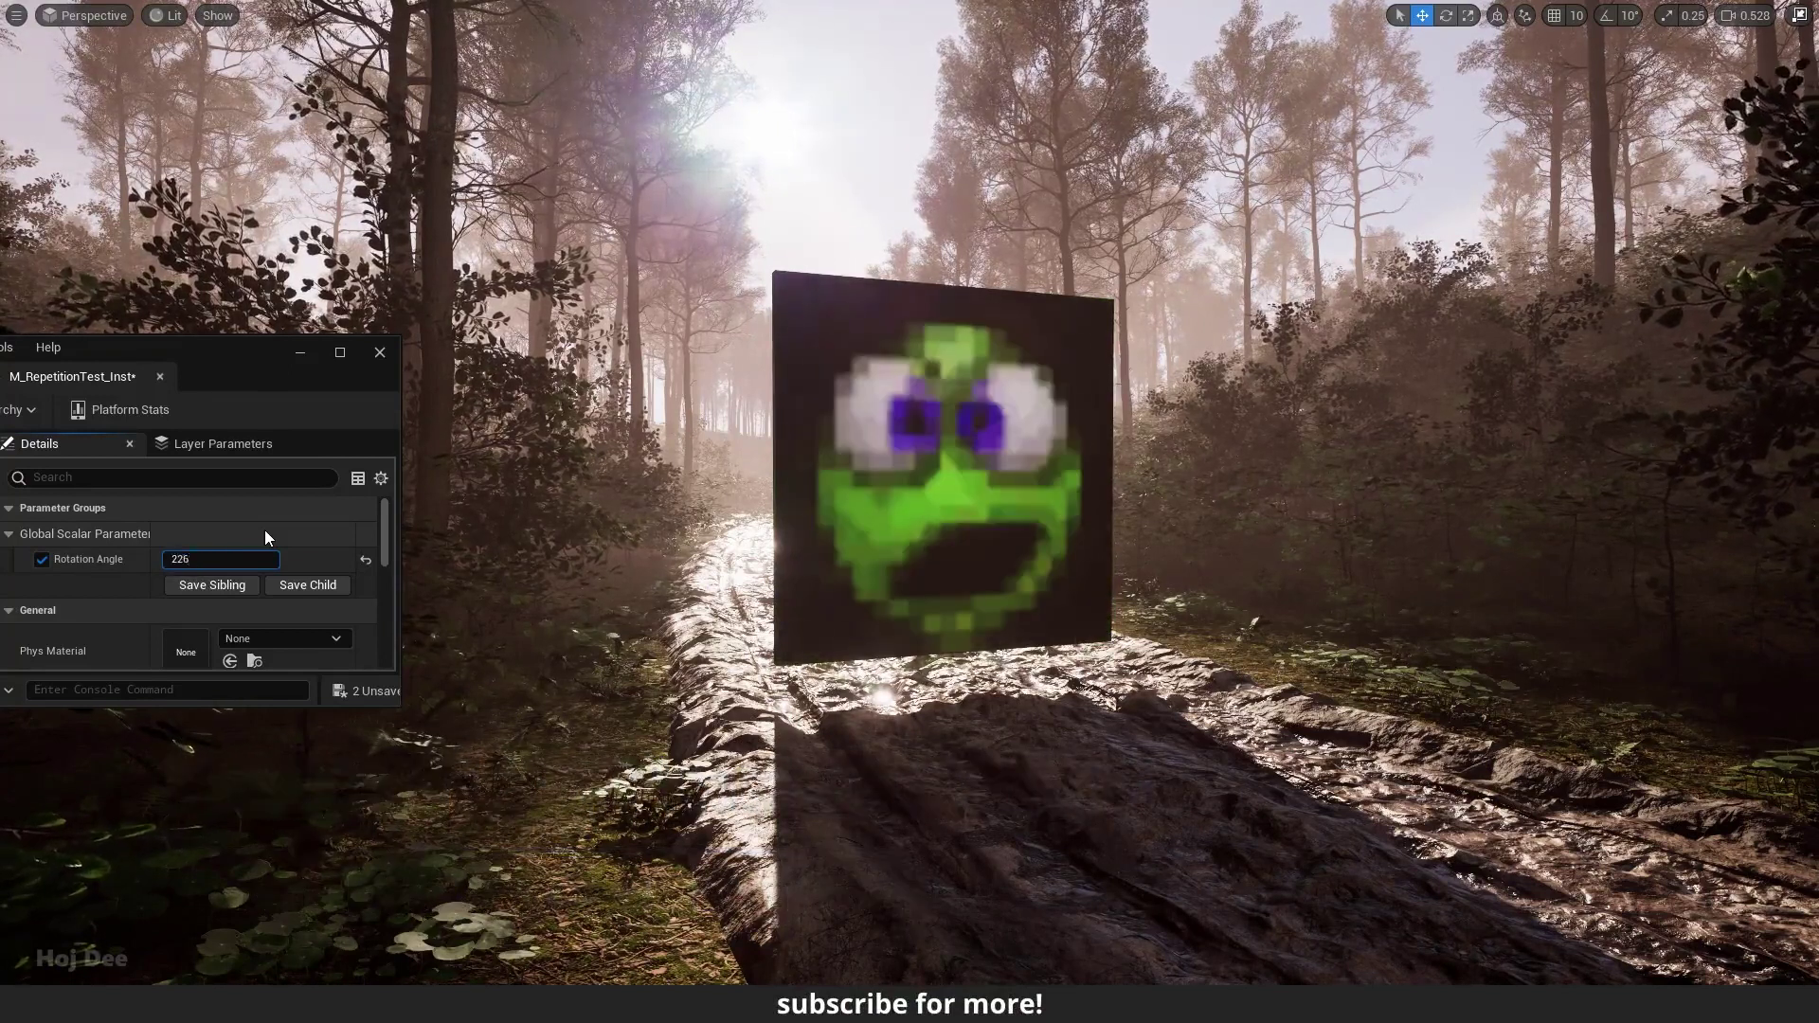
{"action": "key", "text": "Return"}
{"action": "type", "text": "0"}
{"action": "key", "text": "Return"}
{"action": "left_click", "coordinate": [264, 530]}
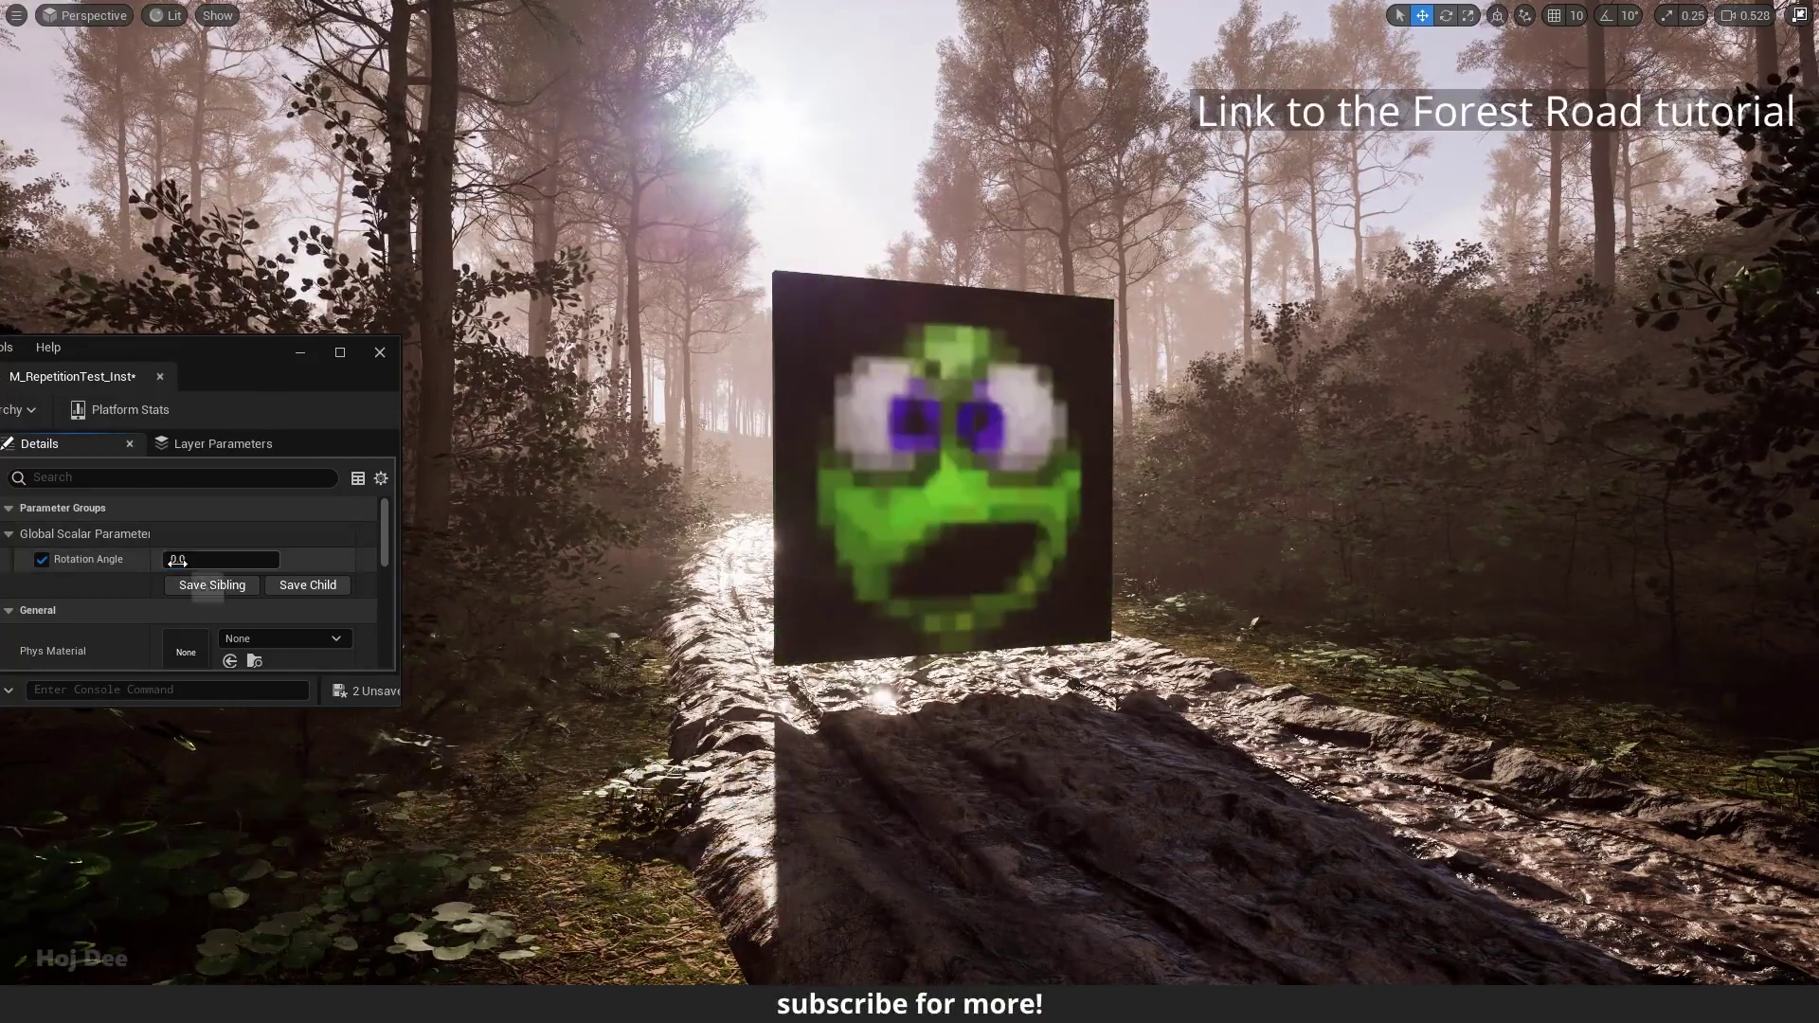
{"action": "left_click_drag", "start_coordinate": [176, 561], "coordinate": [445, 561]}
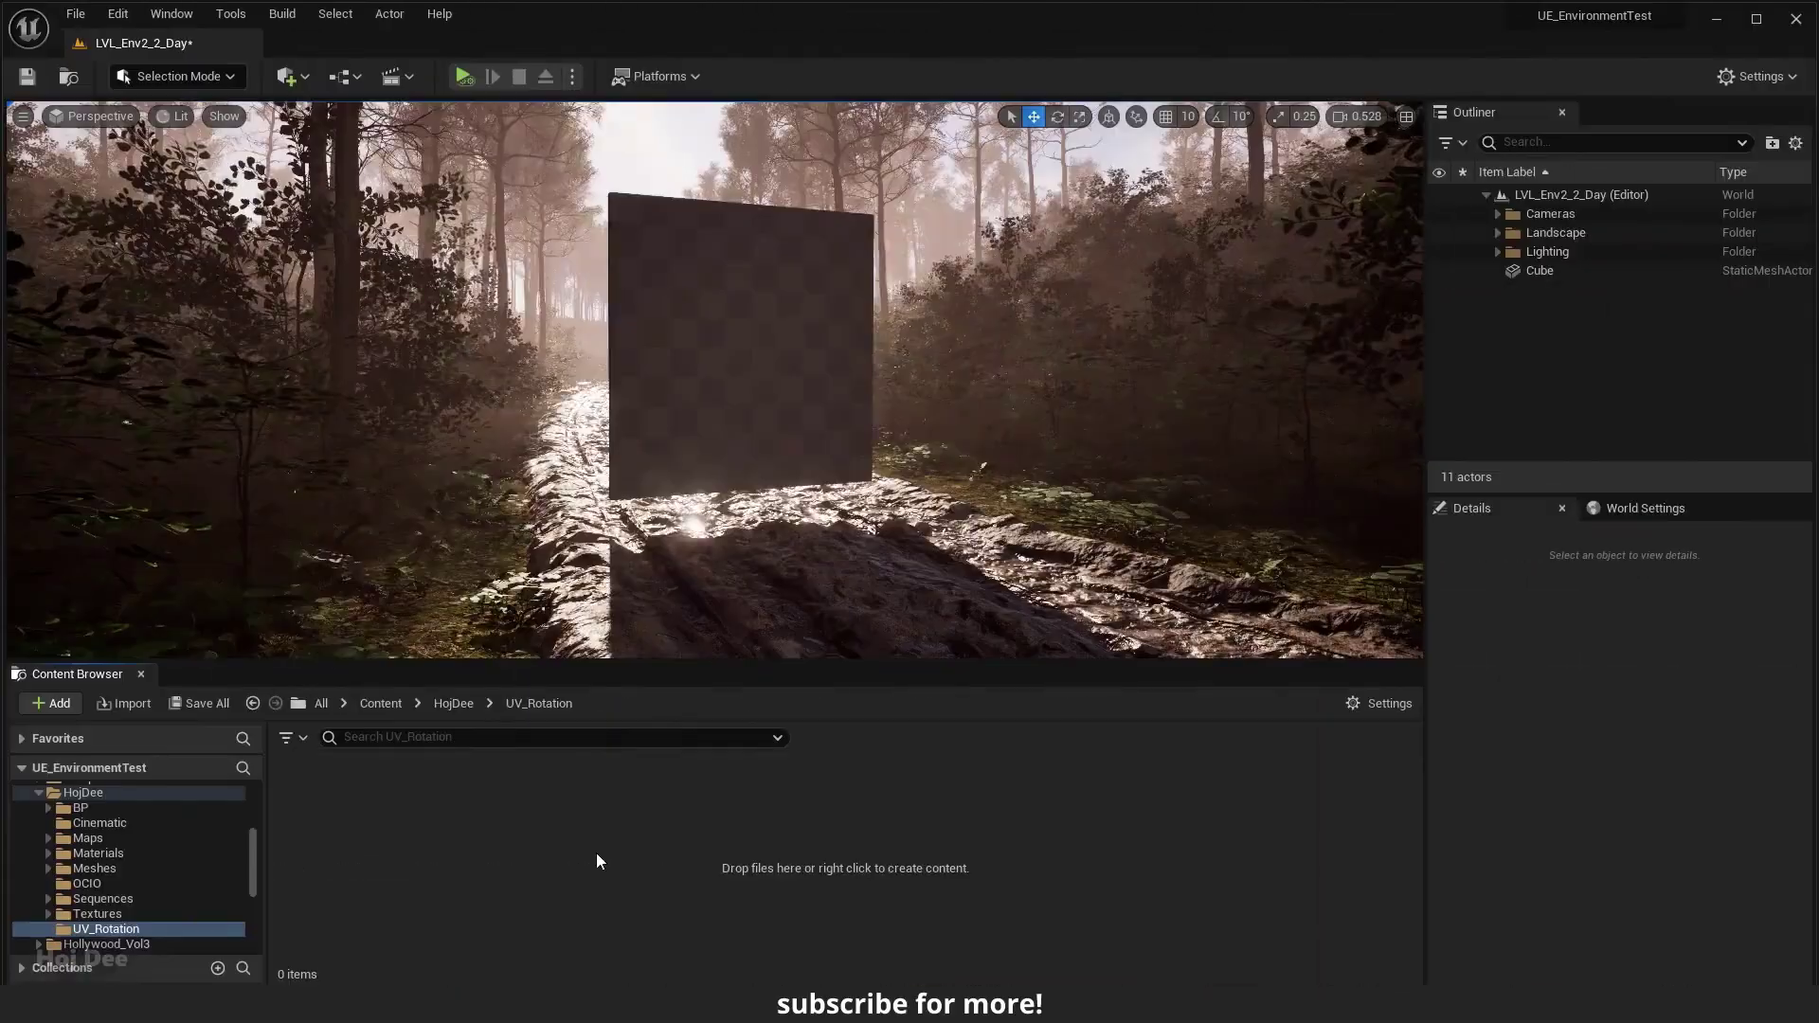
Create a new material named M_RepetitionTest in the UV_Rotation folder
{"action": "right_click", "coordinate": [571, 861]}
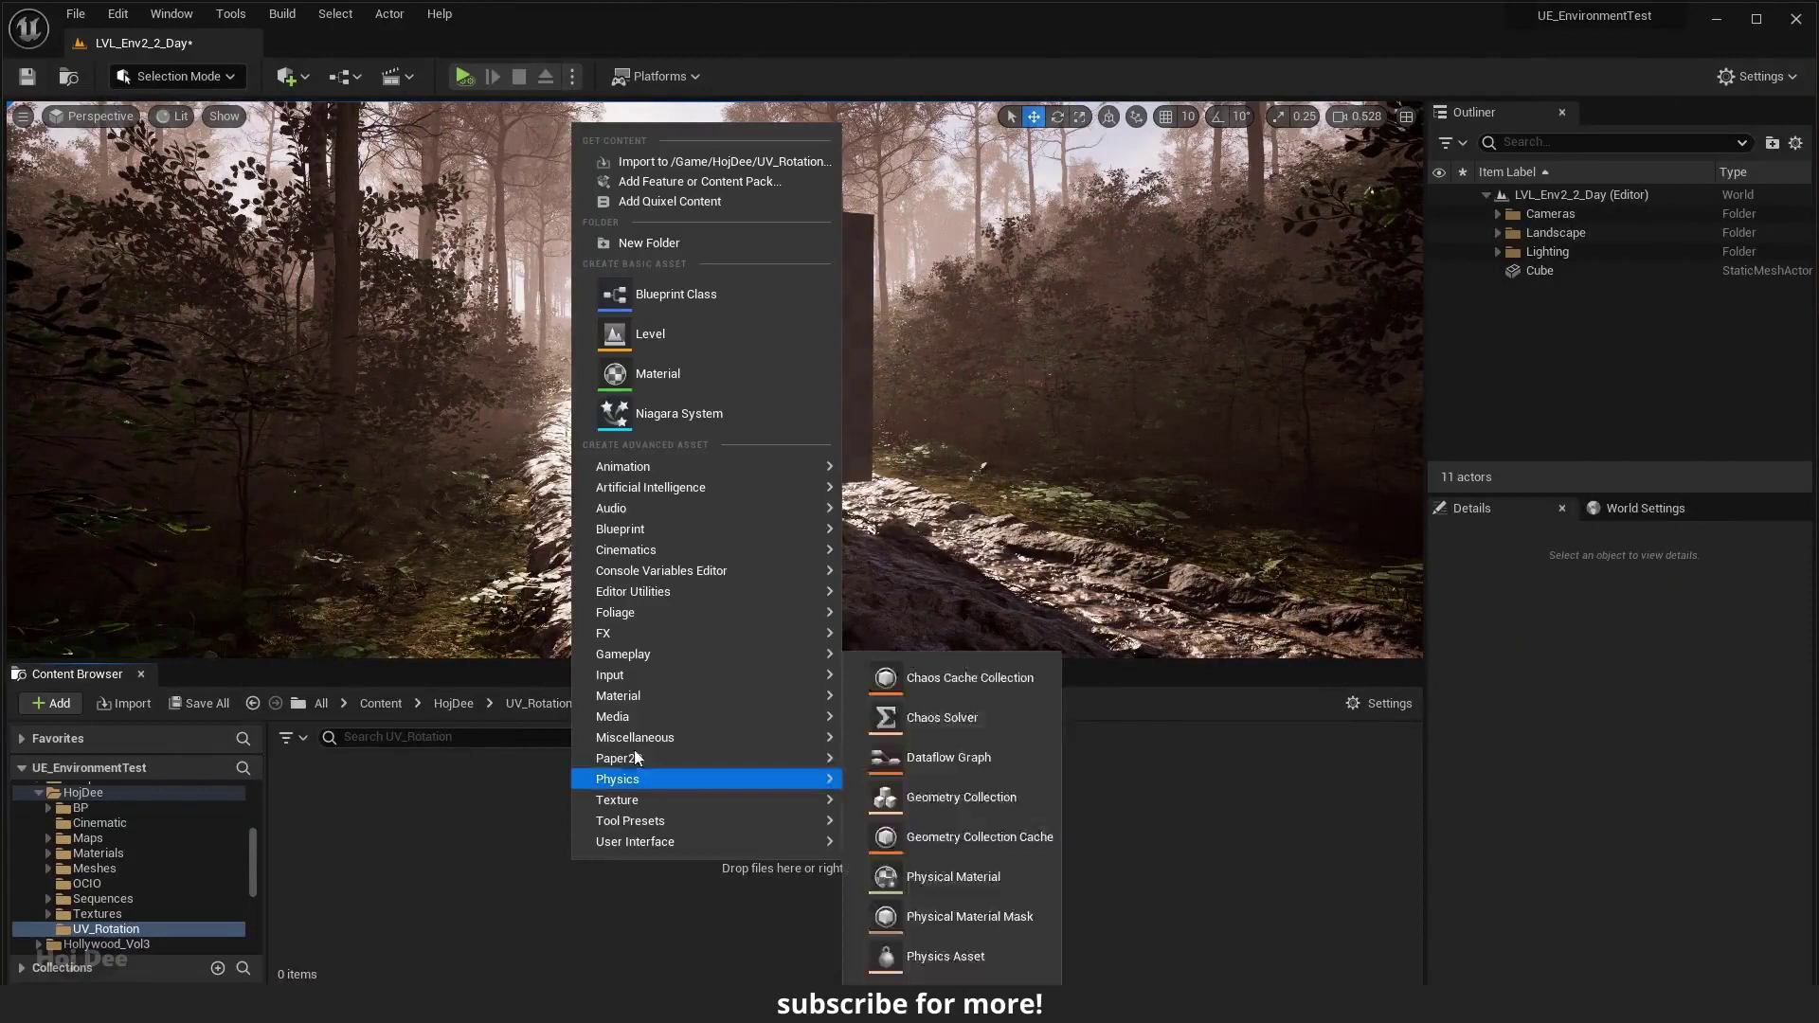
{"action": "left_click", "coordinate": [645, 372]}
{"action": "type", "text": "M_RepetitionTest"}
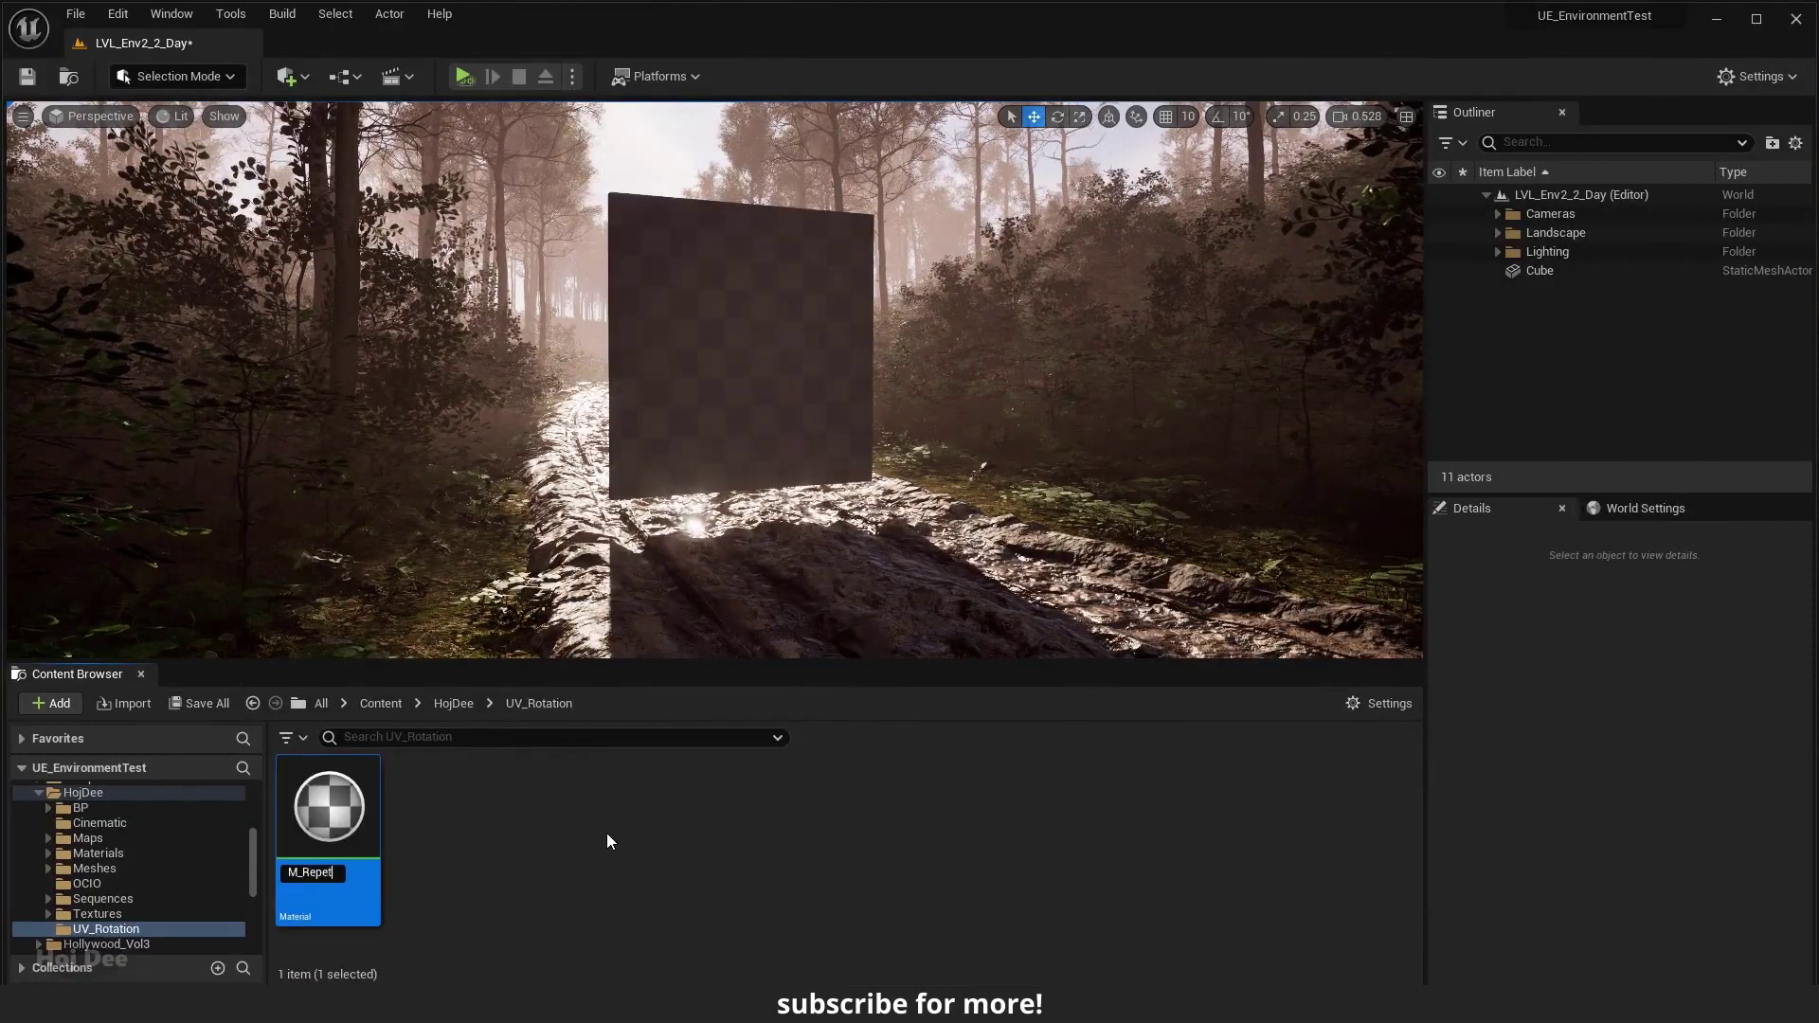
{"action": "key", "text": "Return"}
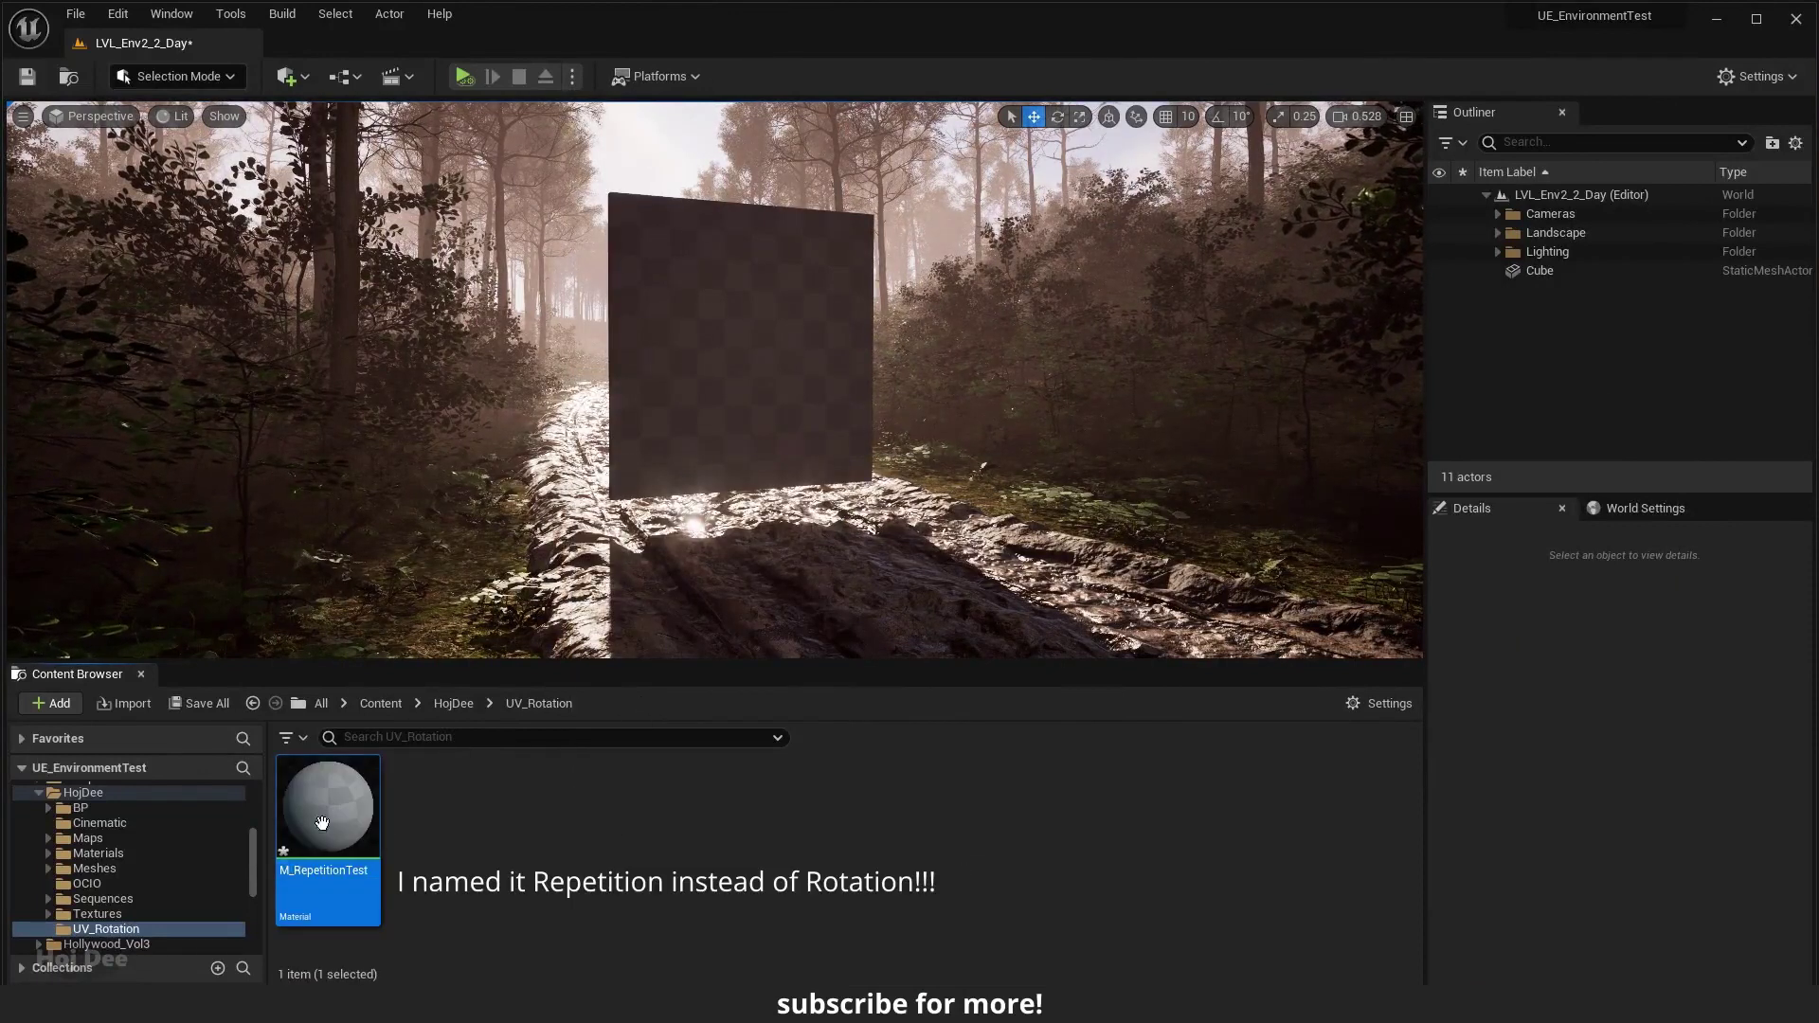
Create the M_RepetitionTest_Inst material instance and apply it to the cube
{"action": "right_click", "coordinate": [364, 815]}
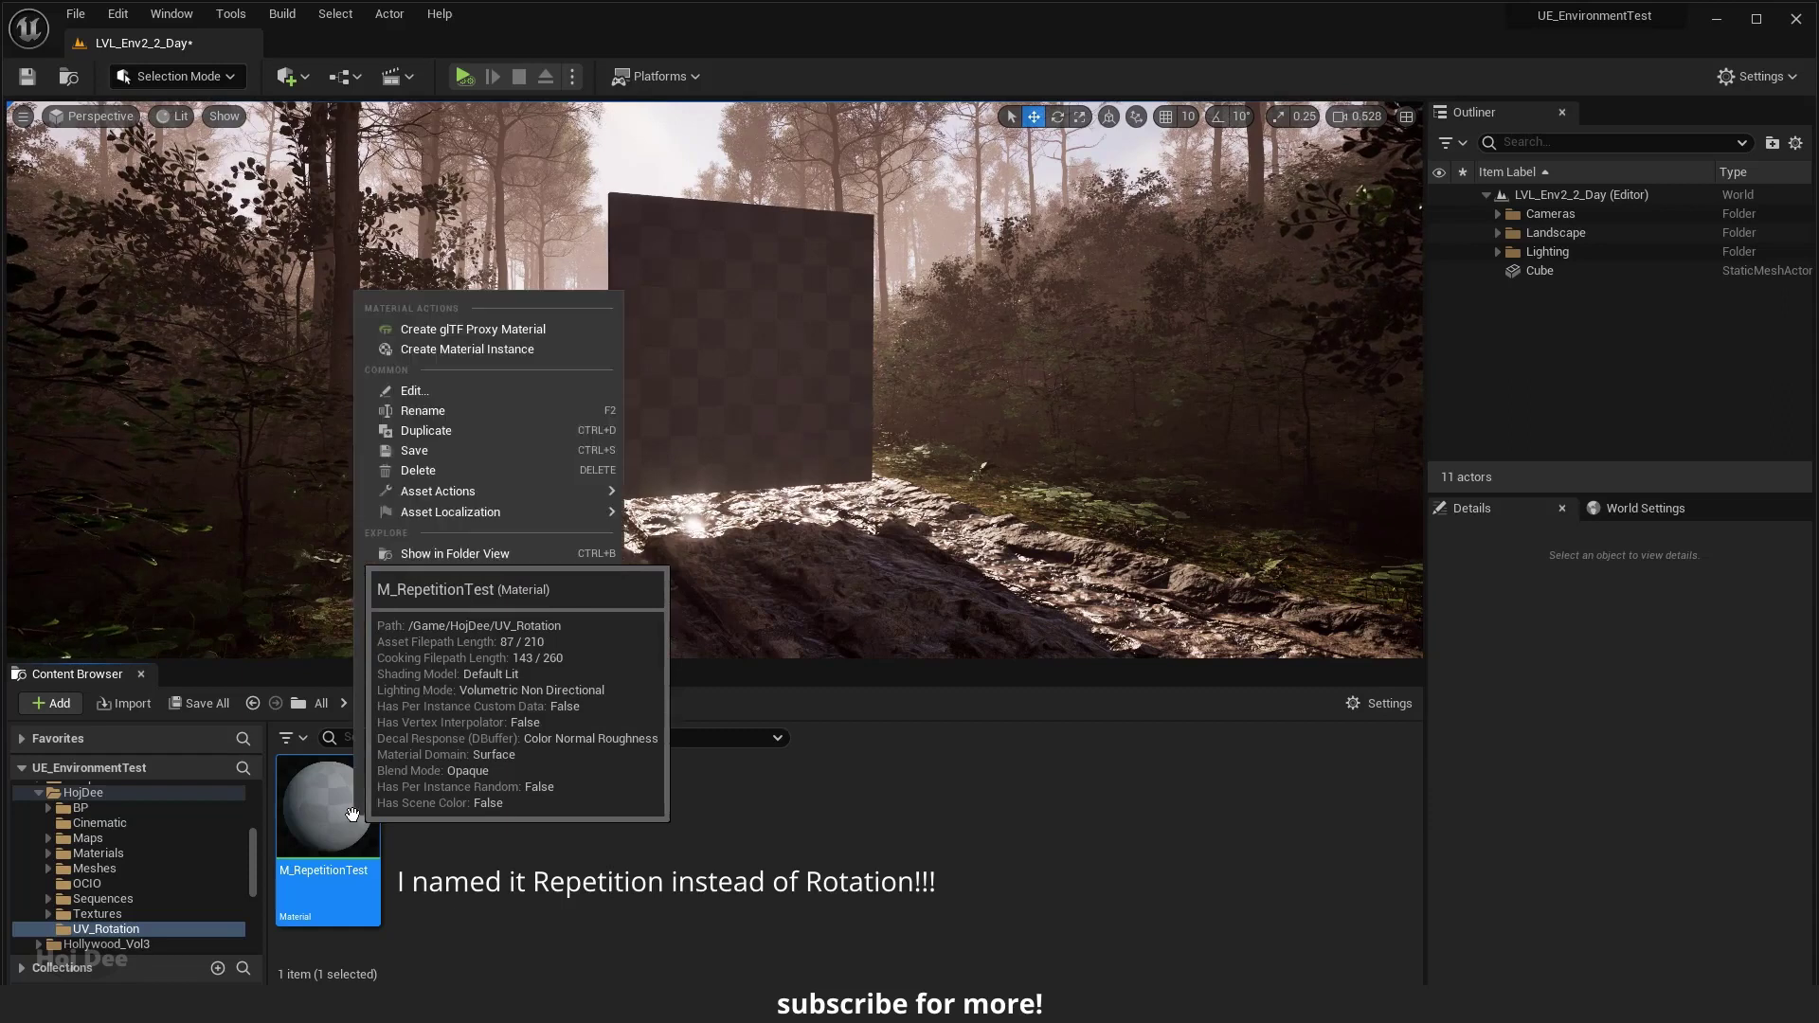
{"action": "left_click", "coordinate": [467, 349]}
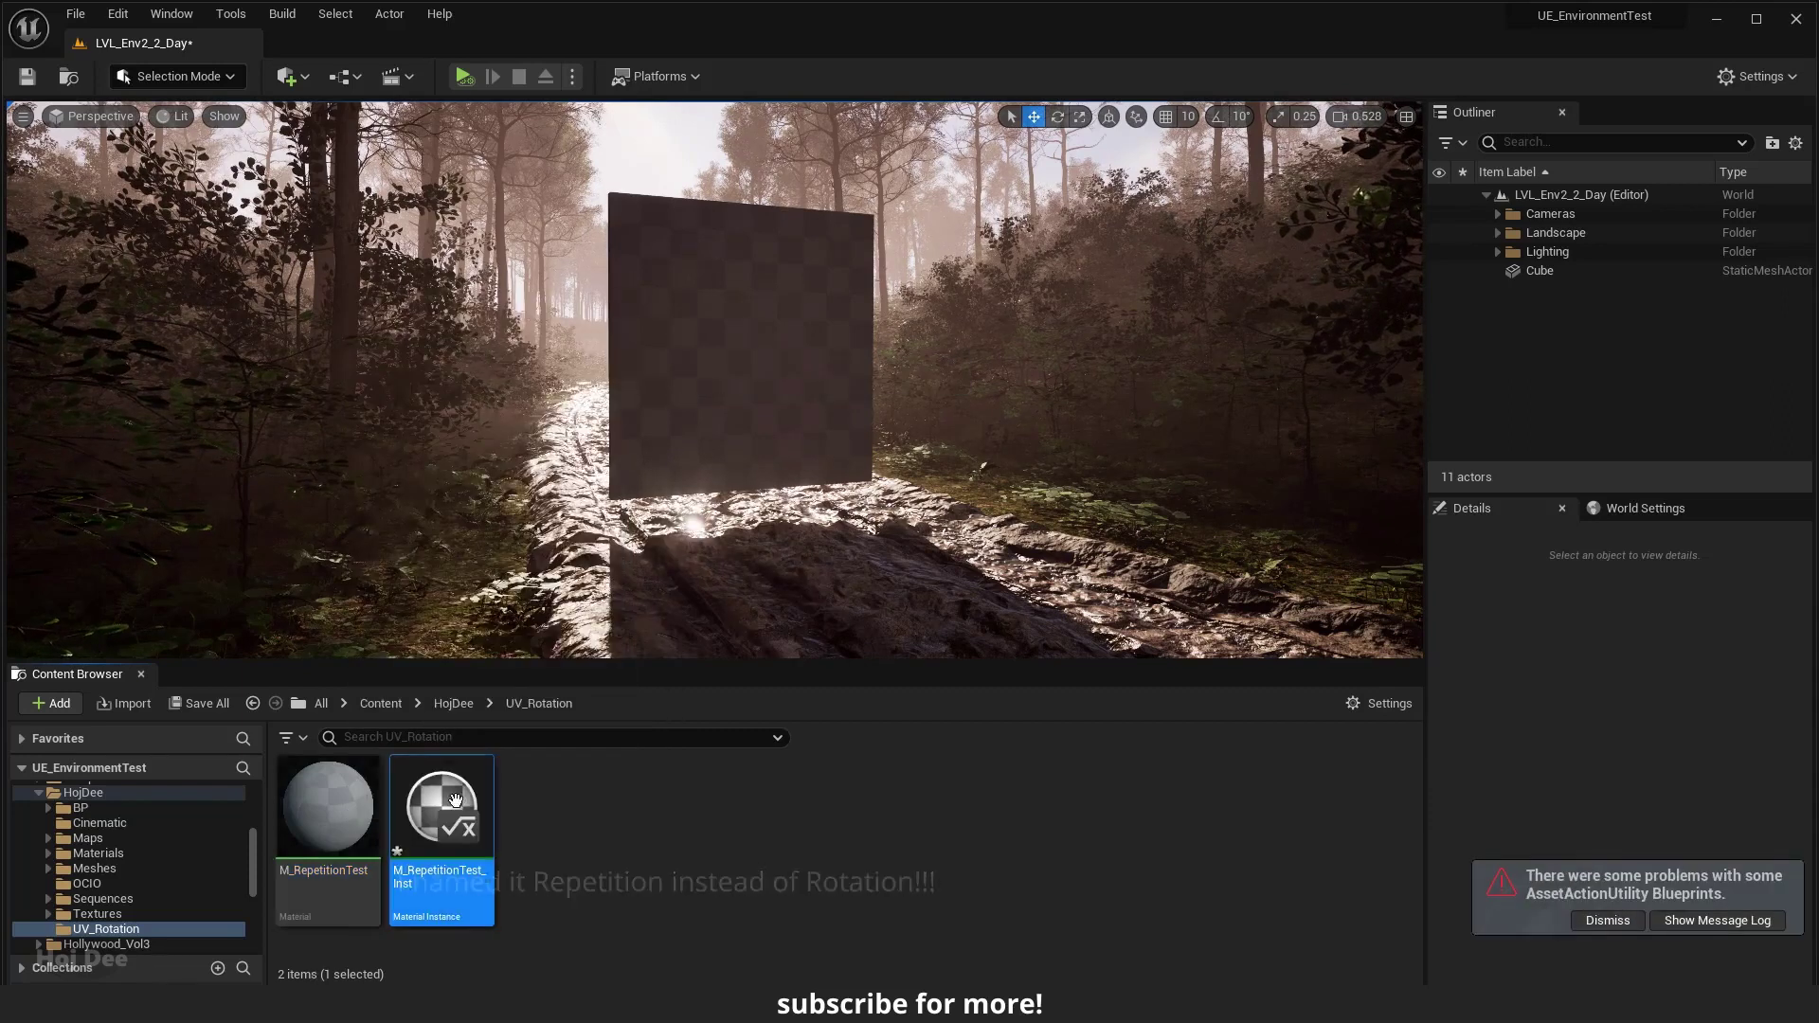
{"action": "left_click_drag", "start_coordinate": [442, 806], "coordinate": [718, 398]}
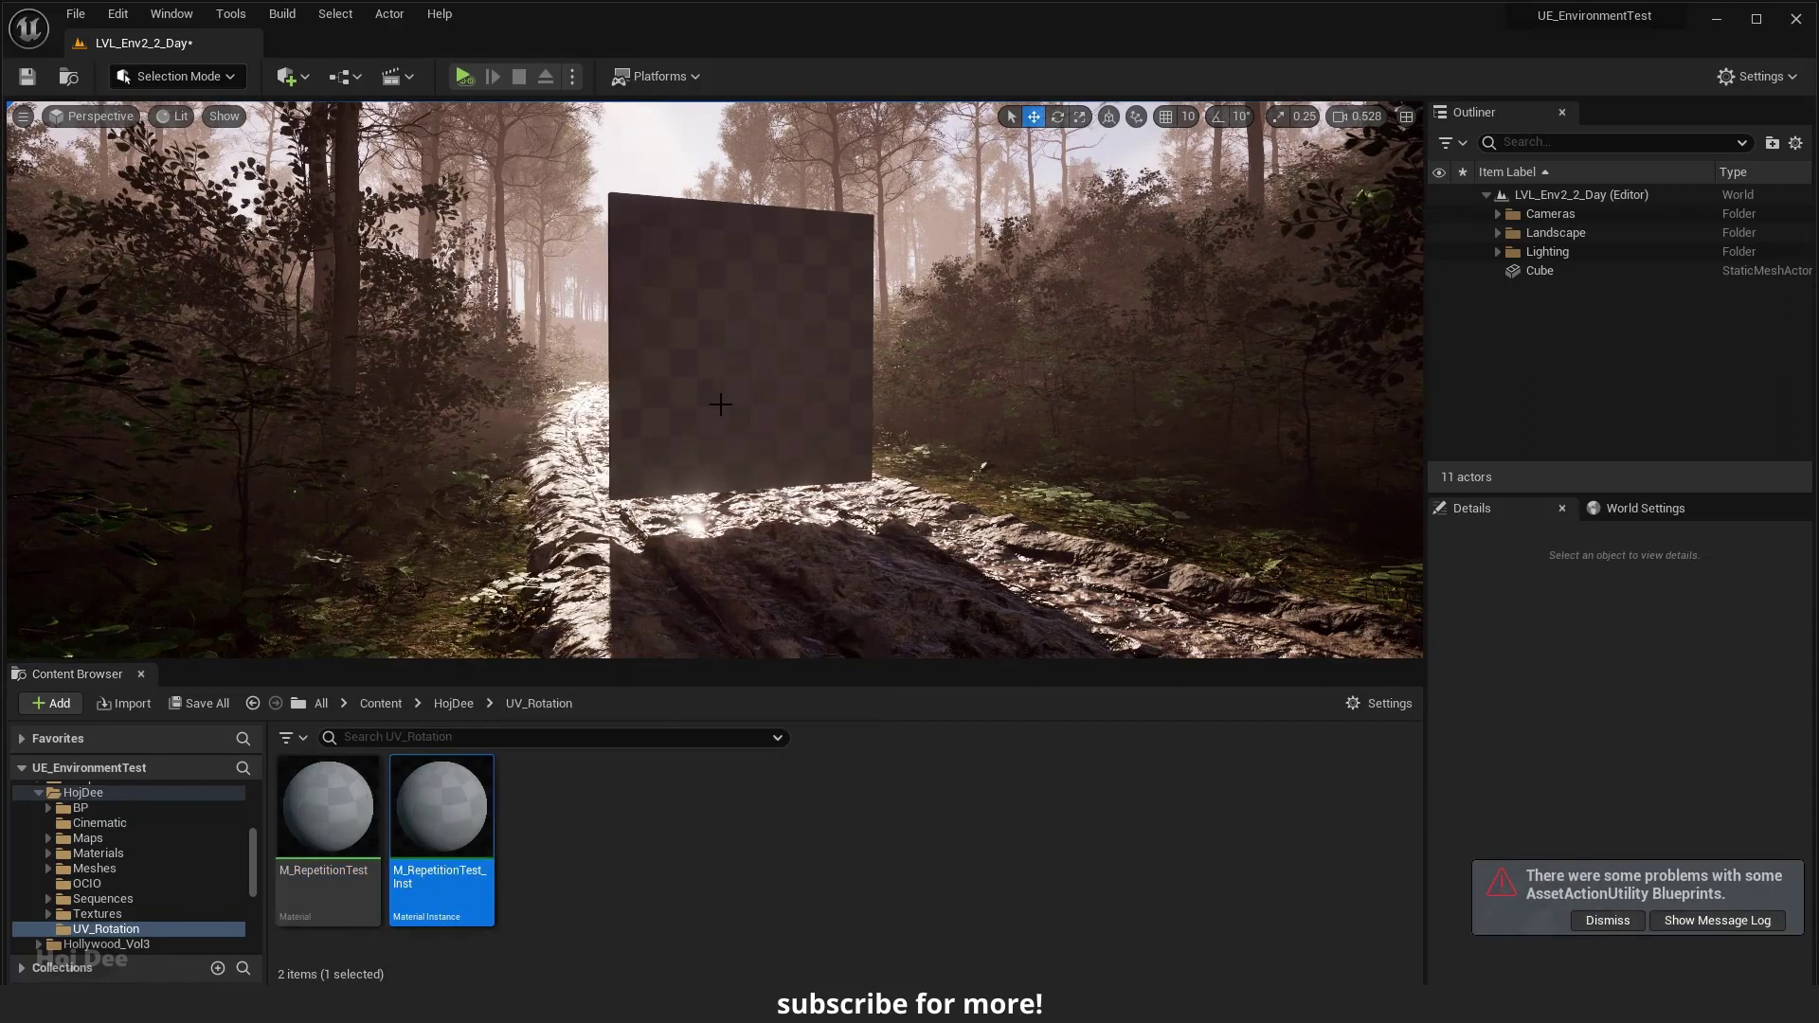
{"action": "left_click", "coordinate": [341, 825]}
Open M_RepetitionTest in the Material Editor and place a Texture Sample node
{"action": "double_click", "coordinate": [341, 825]}
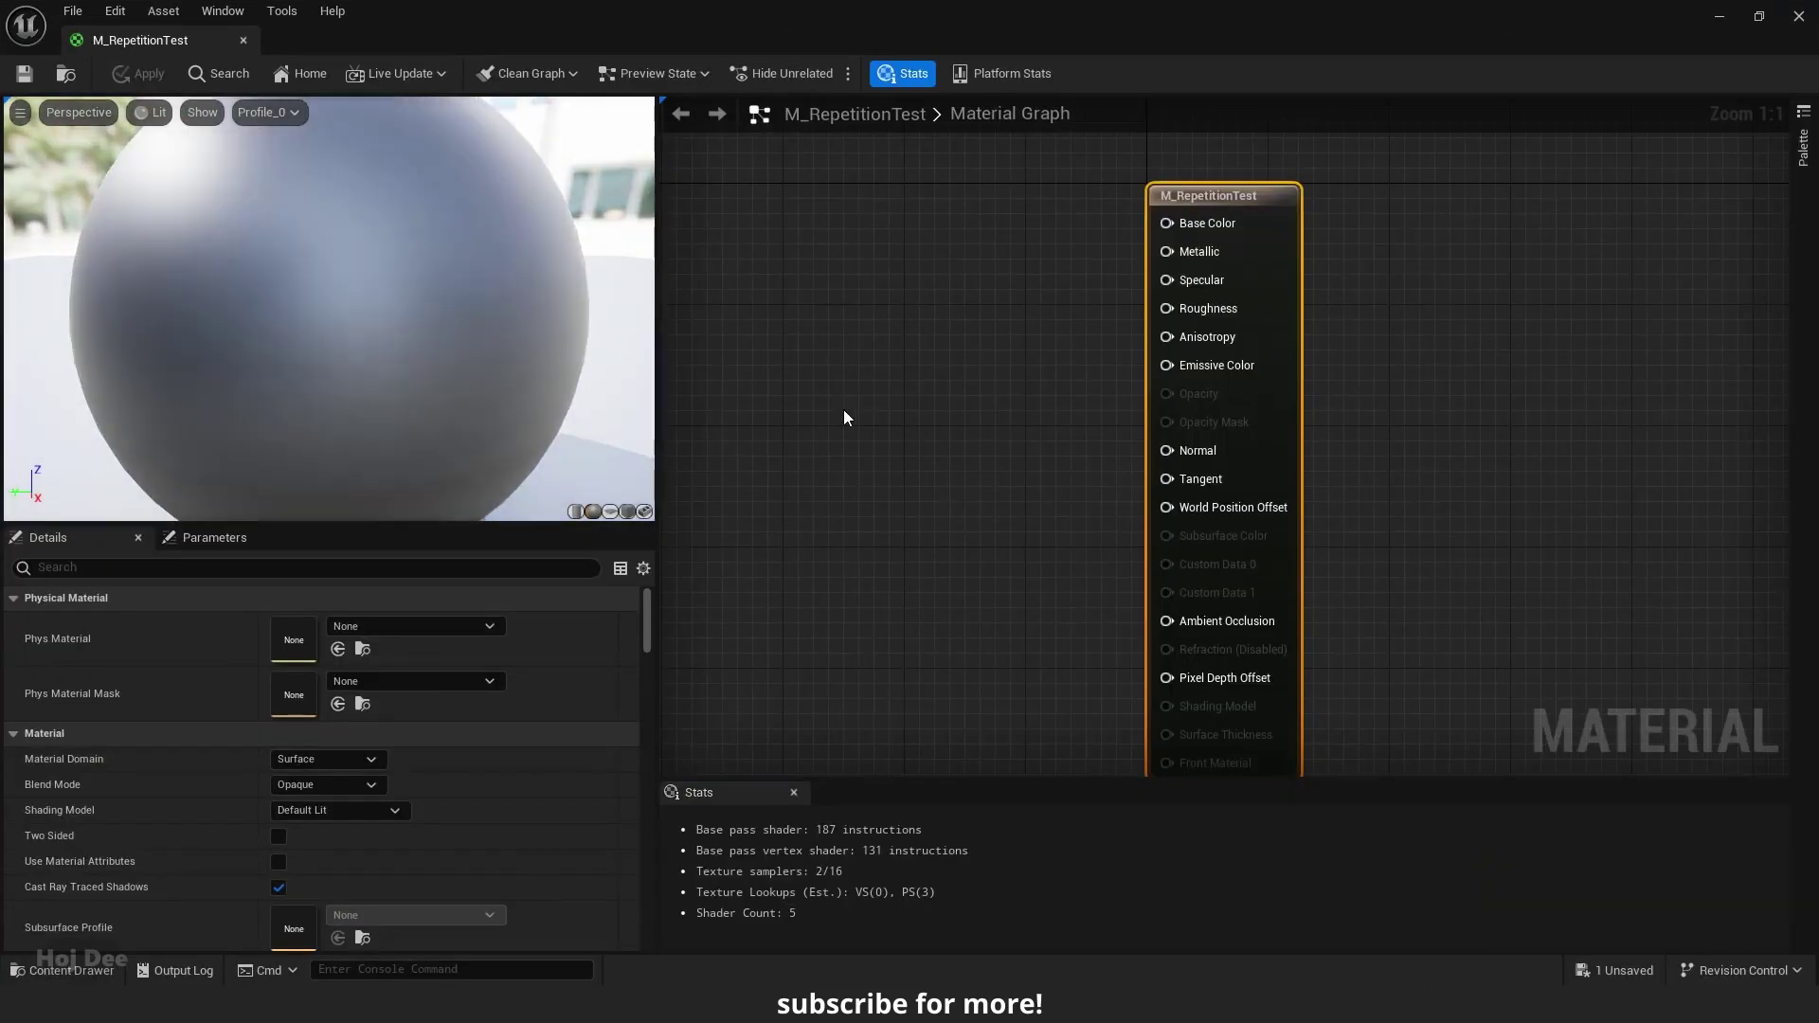
{"action": "scroll", "coordinate": [844, 409], "scroll_direction": "down", "scroll_amount": 3}
{"action": "left_click", "coordinate": [992, 286]}
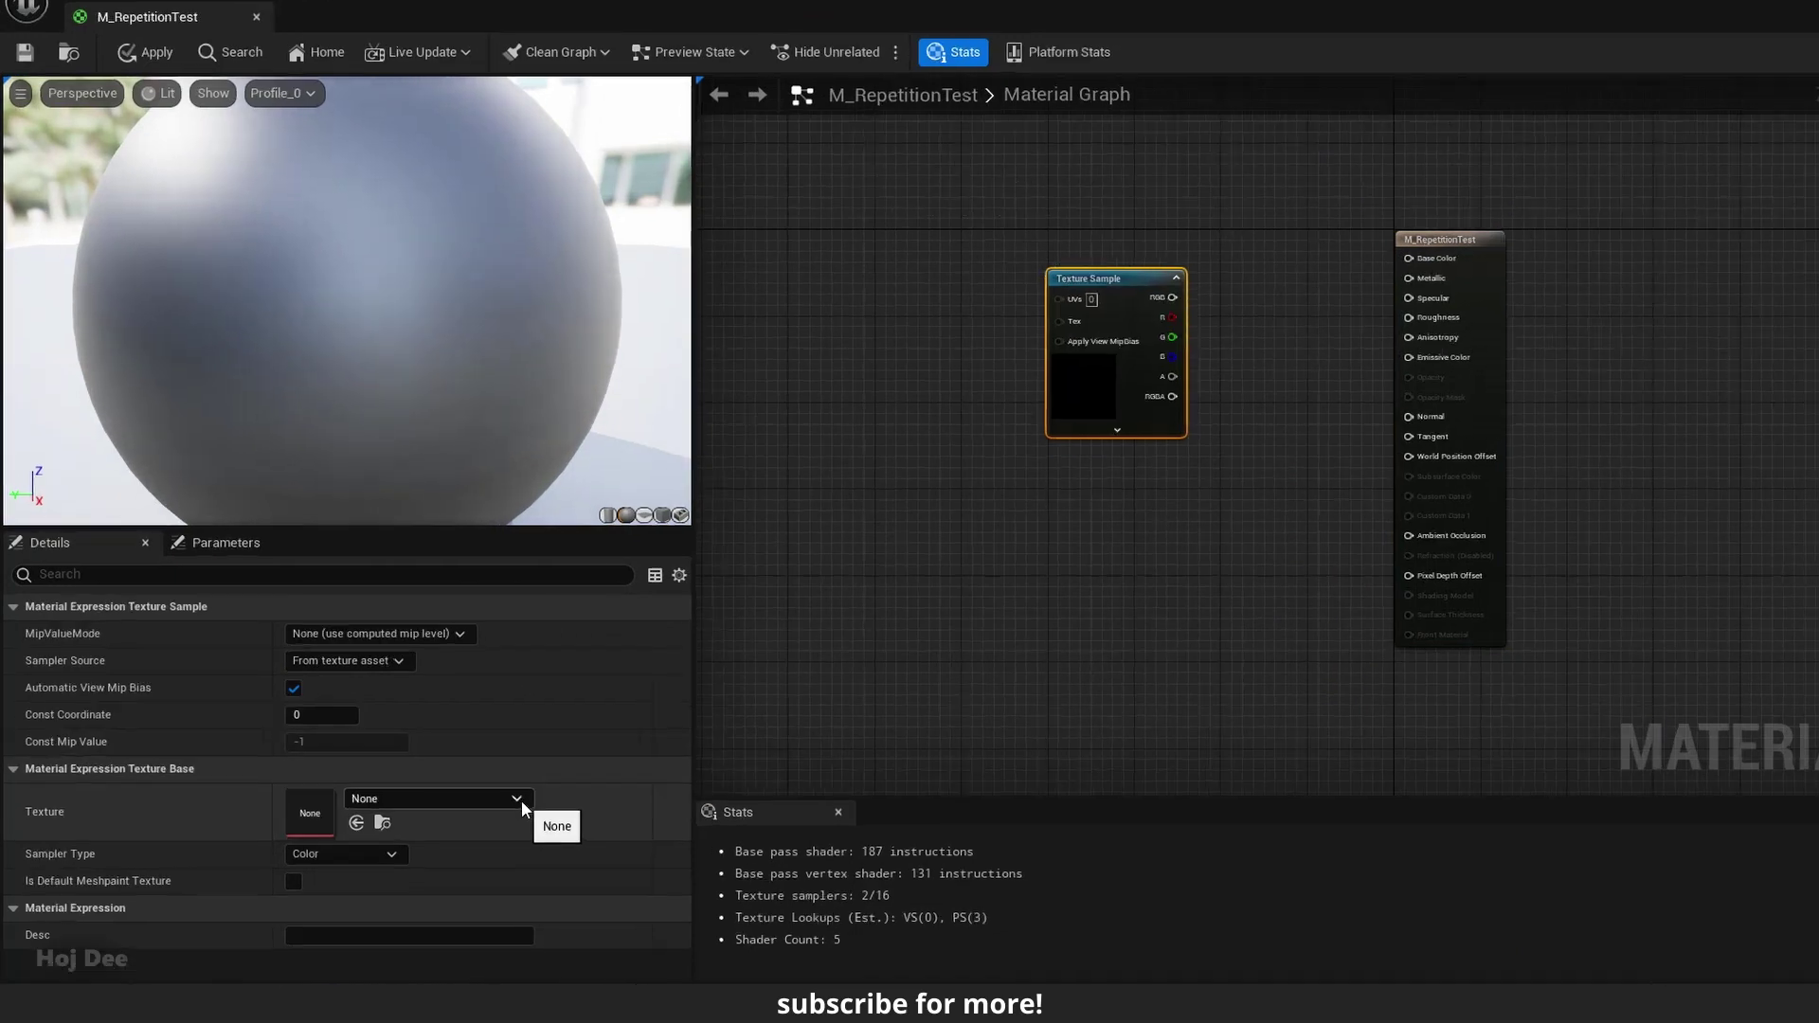
Assign the AICON-Green texture to the Texture Sample node
{"action": "left_click", "coordinate": [479, 779]}
{"action": "mouse_move", "coordinate": [830, 589]}
{"action": "left_mouse_down"}
{"action": "mouse_move", "coordinate": [830, 607]}
{"action": "mouse_move", "coordinate": [838, 592]}
{"action": "left_mouse_up"}
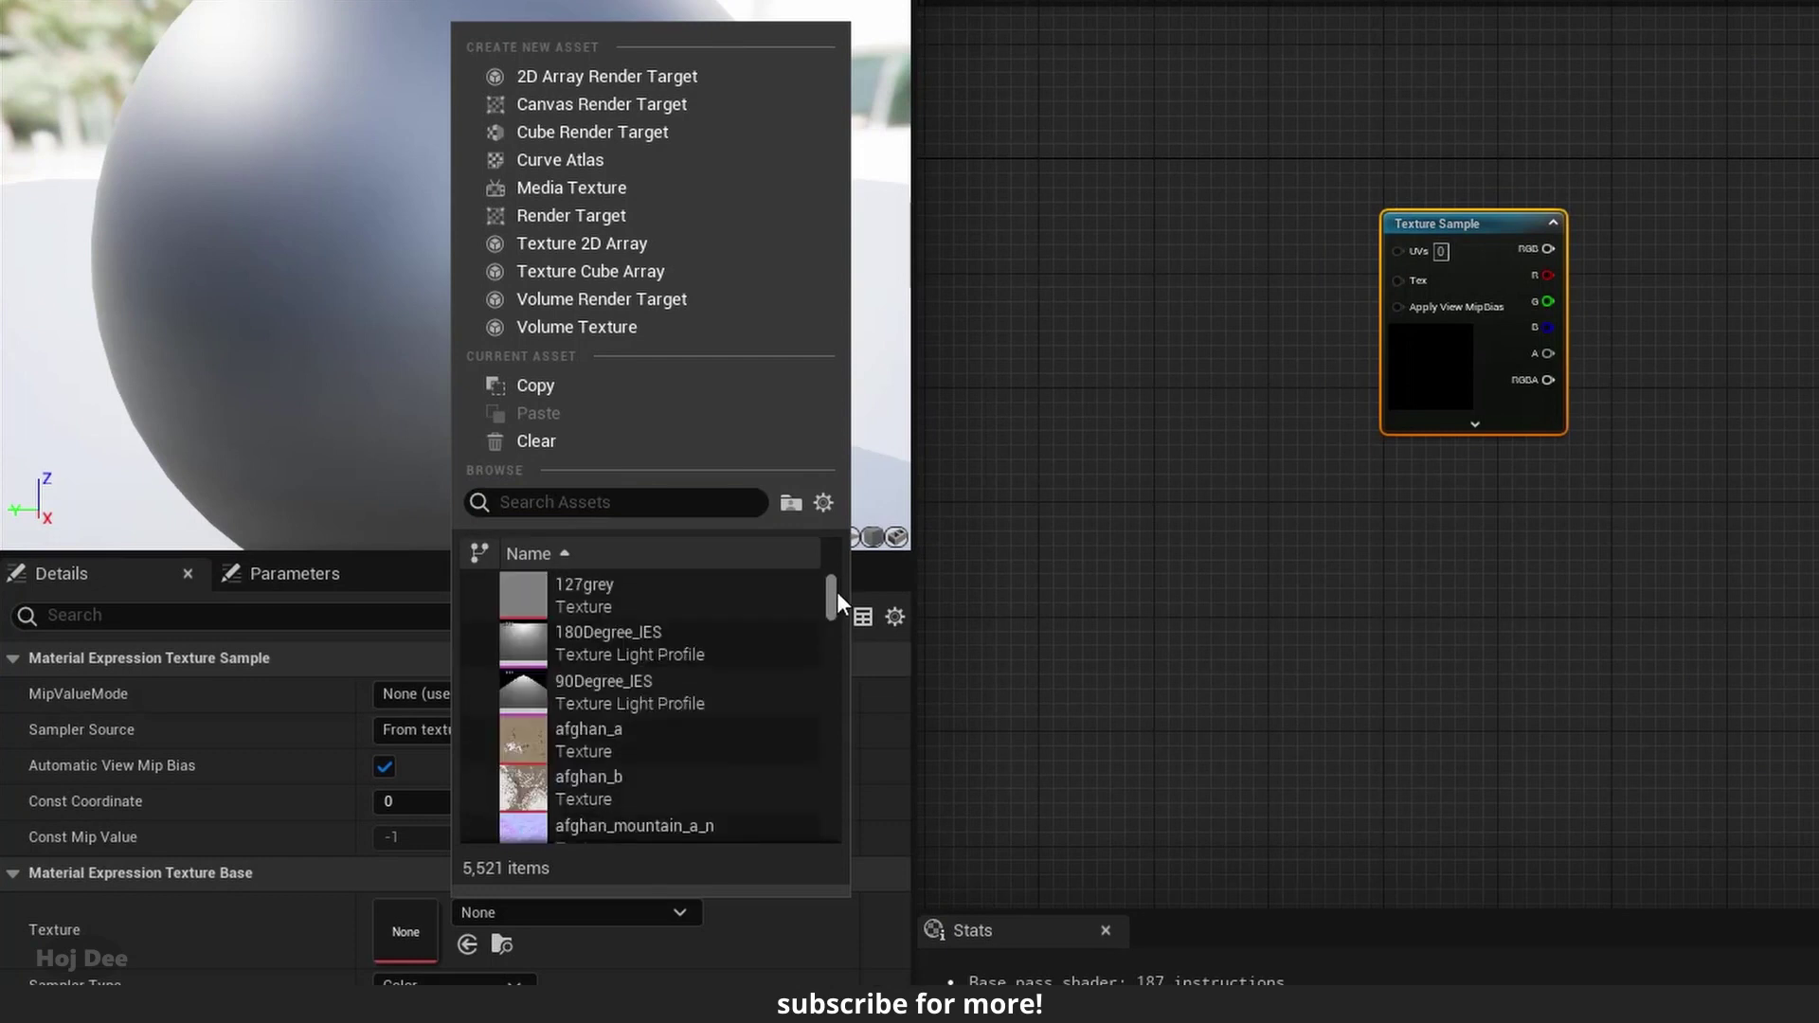
{"action": "scroll", "coordinate": [776, 630], "scroll_direction": "down", "scroll_amount": 4}
{"action": "scroll", "coordinate": [776, 629], "scroll_direction": "down", "scroll_amount": 10}
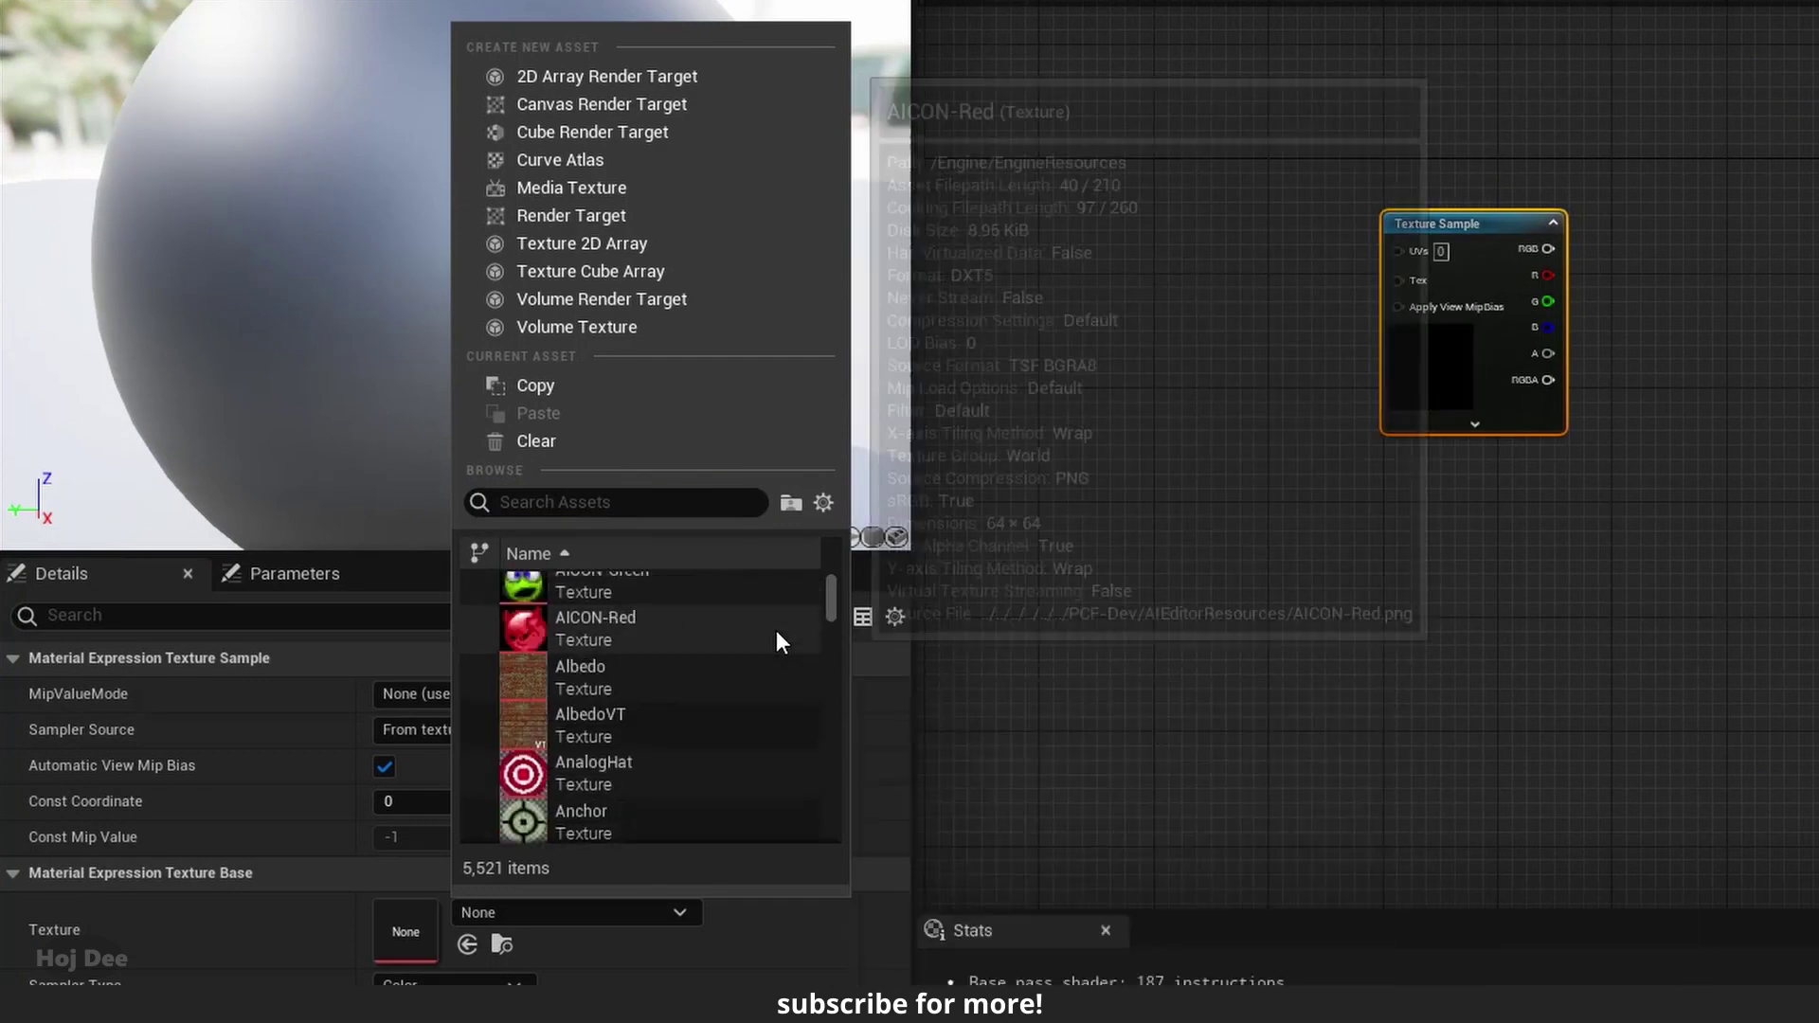
{"action": "scroll", "coordinate": [765, 638], "scroll_direction": "up", "scroll_amount": 8}
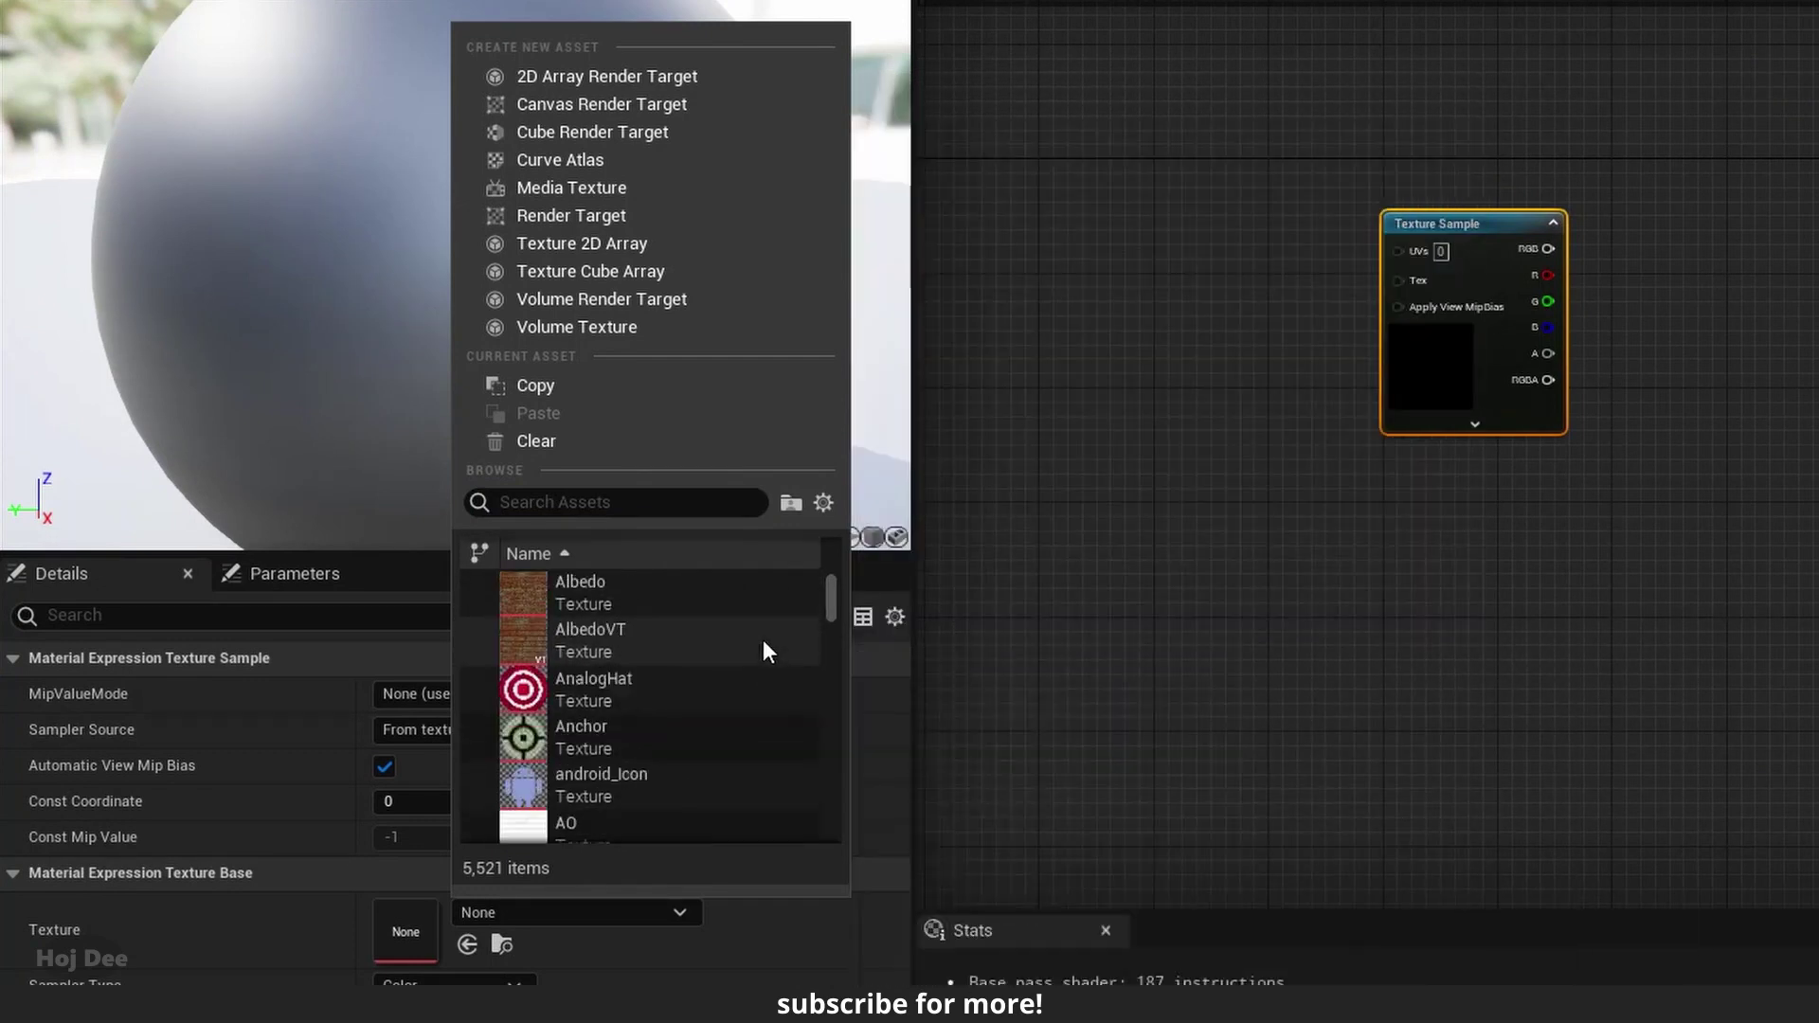
{"action": "left_click", "coordinate": [651, 697]}
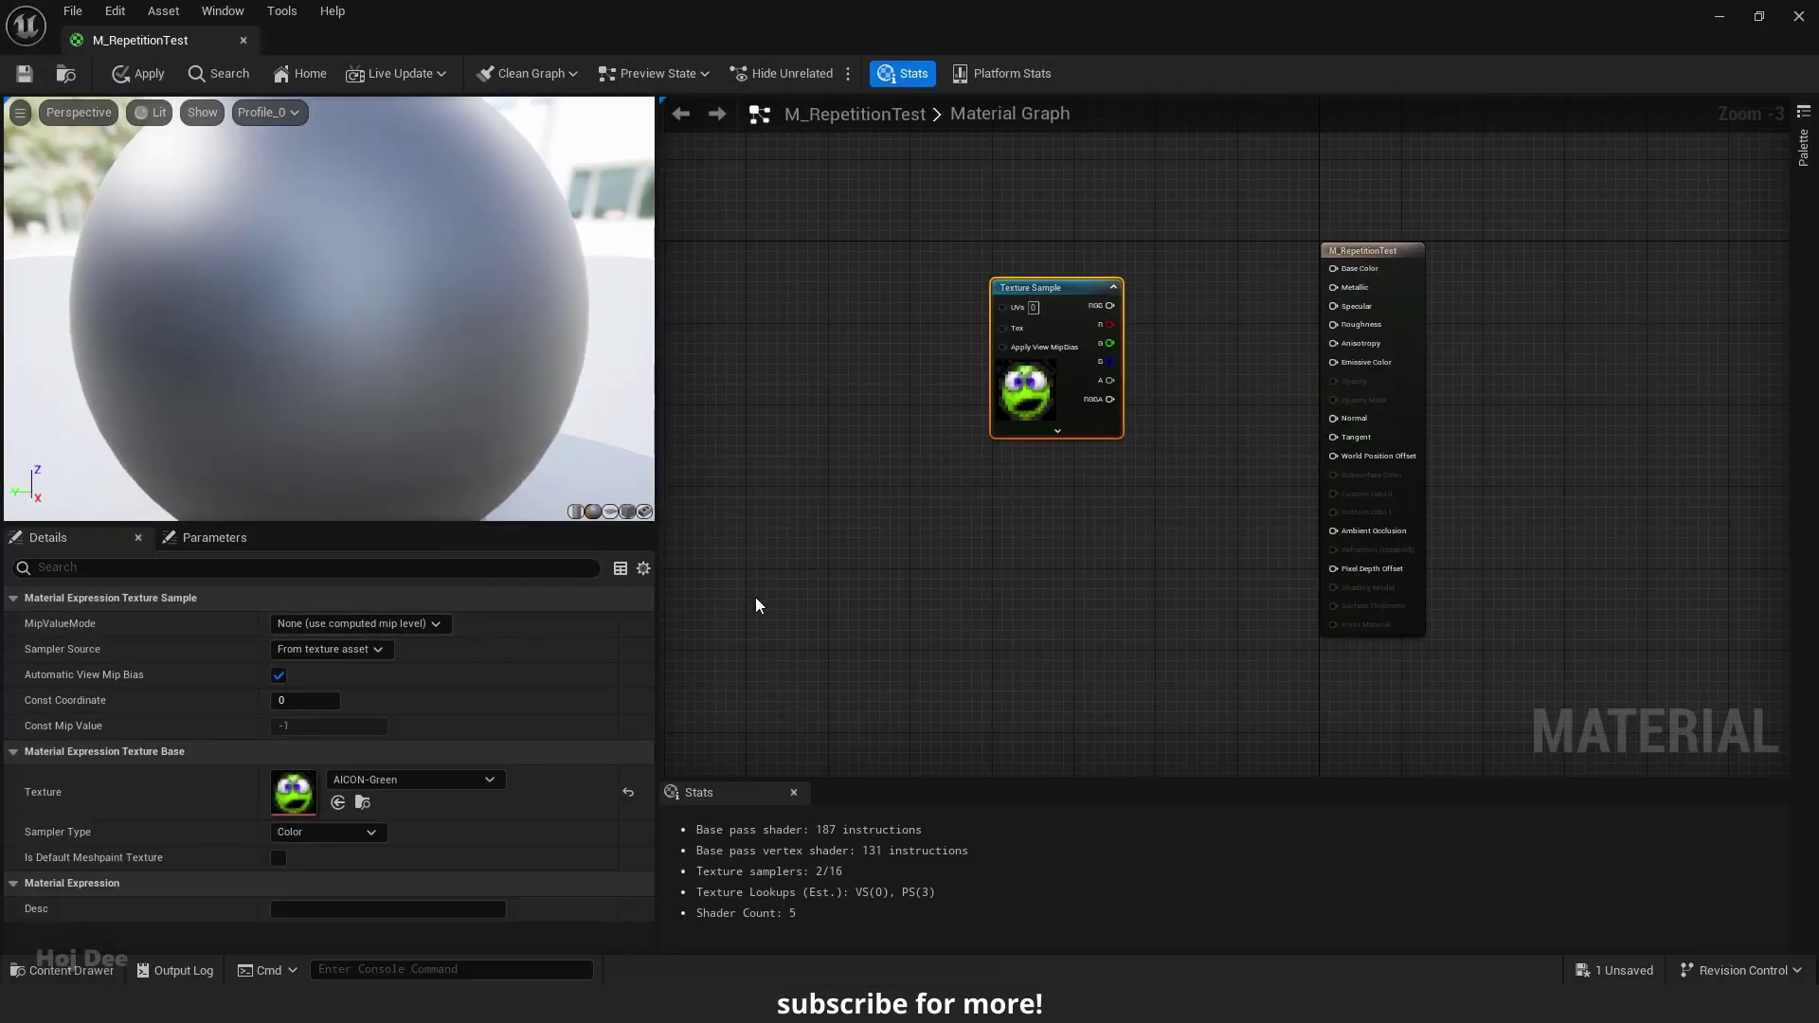
Wire the Texture Sample's RGB into Base Color and view the frog on an angled plane preview
{"action": "left_click_drag", "start_coordinate": [1110, 305], "coordinate": [1338, 269]}
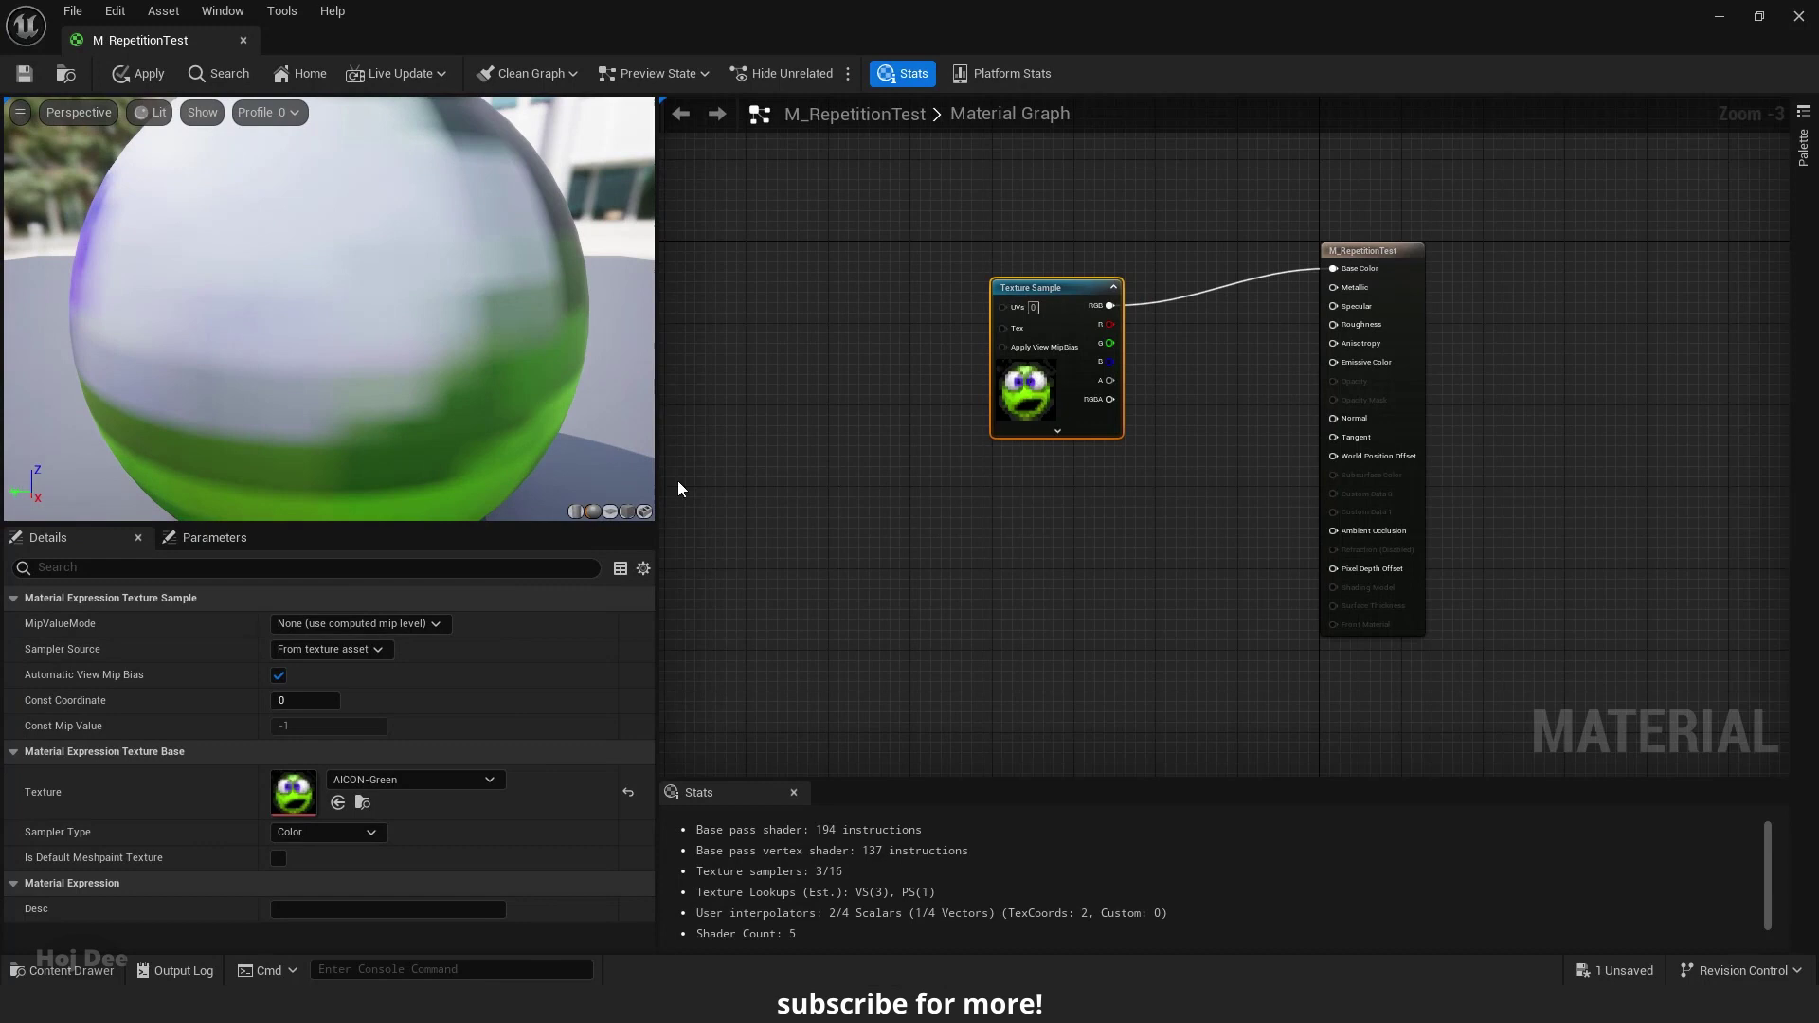
{"action": "left_click", "coordinate": [610, 512]}
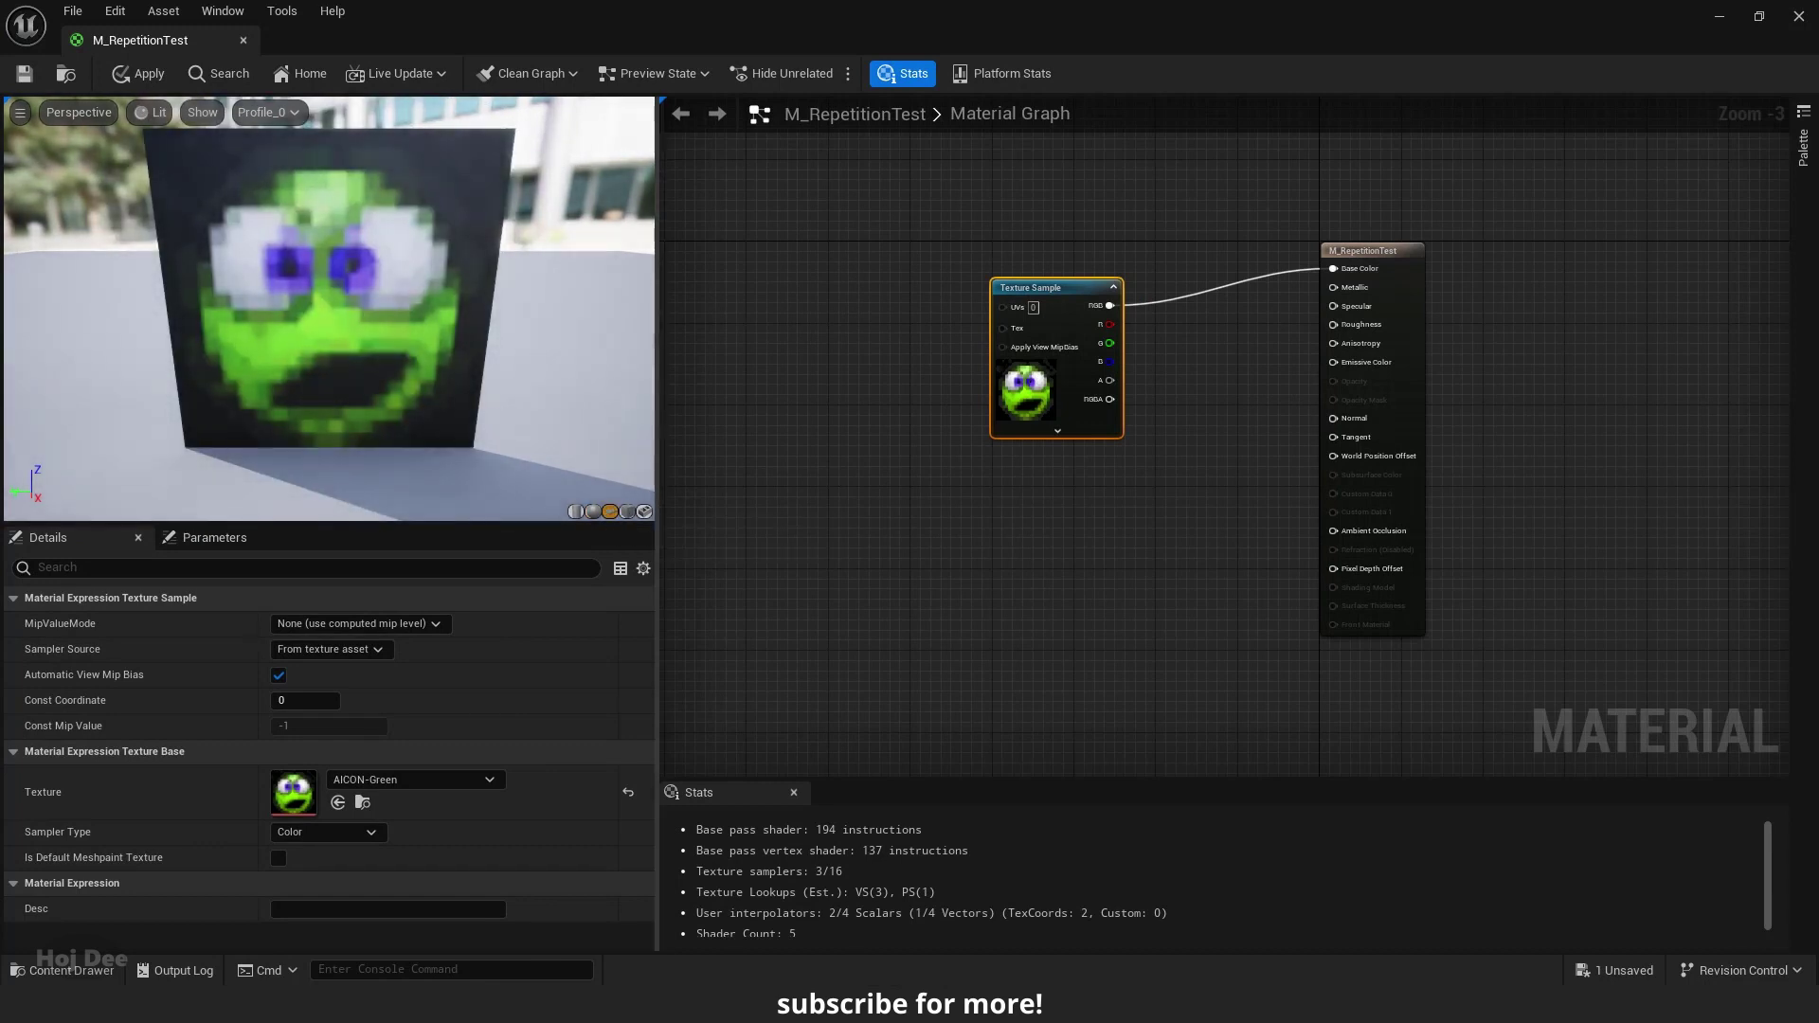
{"action": "left_click_drag", "start_coordinate": [329, 322], "coordinate": [372, 283]}
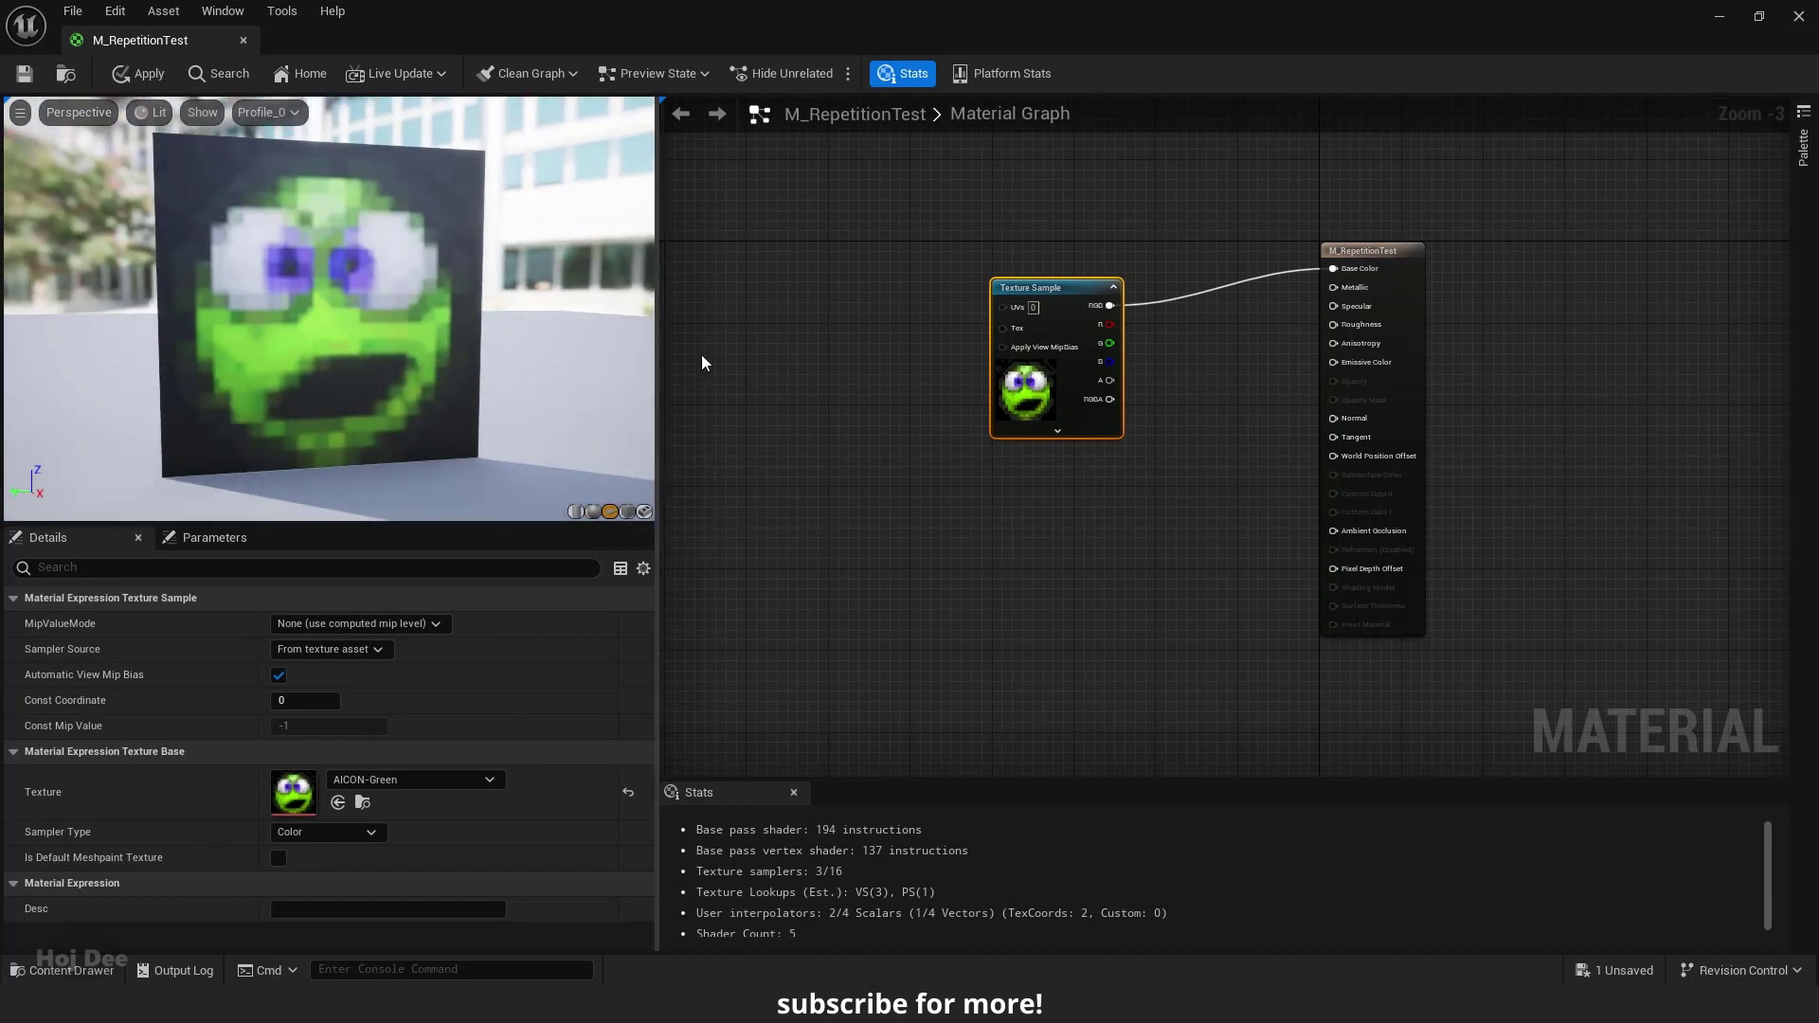
{"action": "scroll", "coordinate": [1001, 304], "scroll_direction": "up", "scroll_amount": 3}
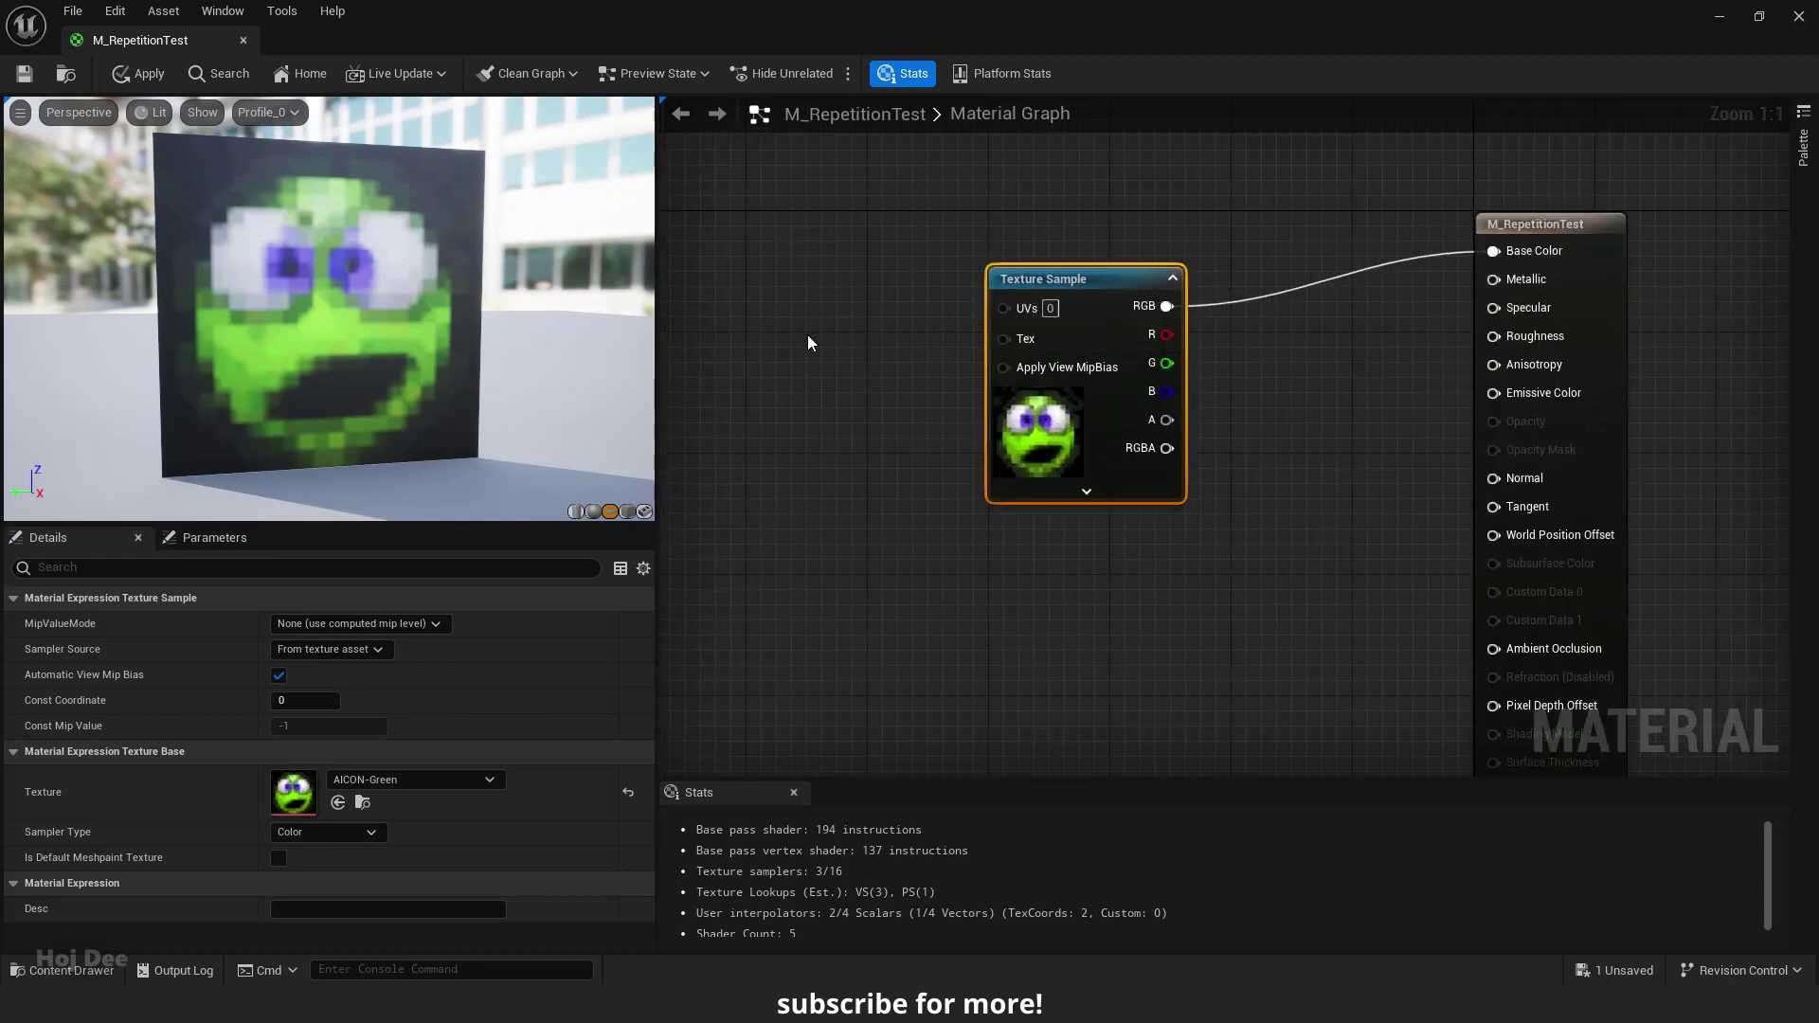
Add a TexCoord[0] node up-left of the Texture Sample
{"action": "right_click_drag", "start_coordinate": [807, 333], "coordinate": [1039, 356]}
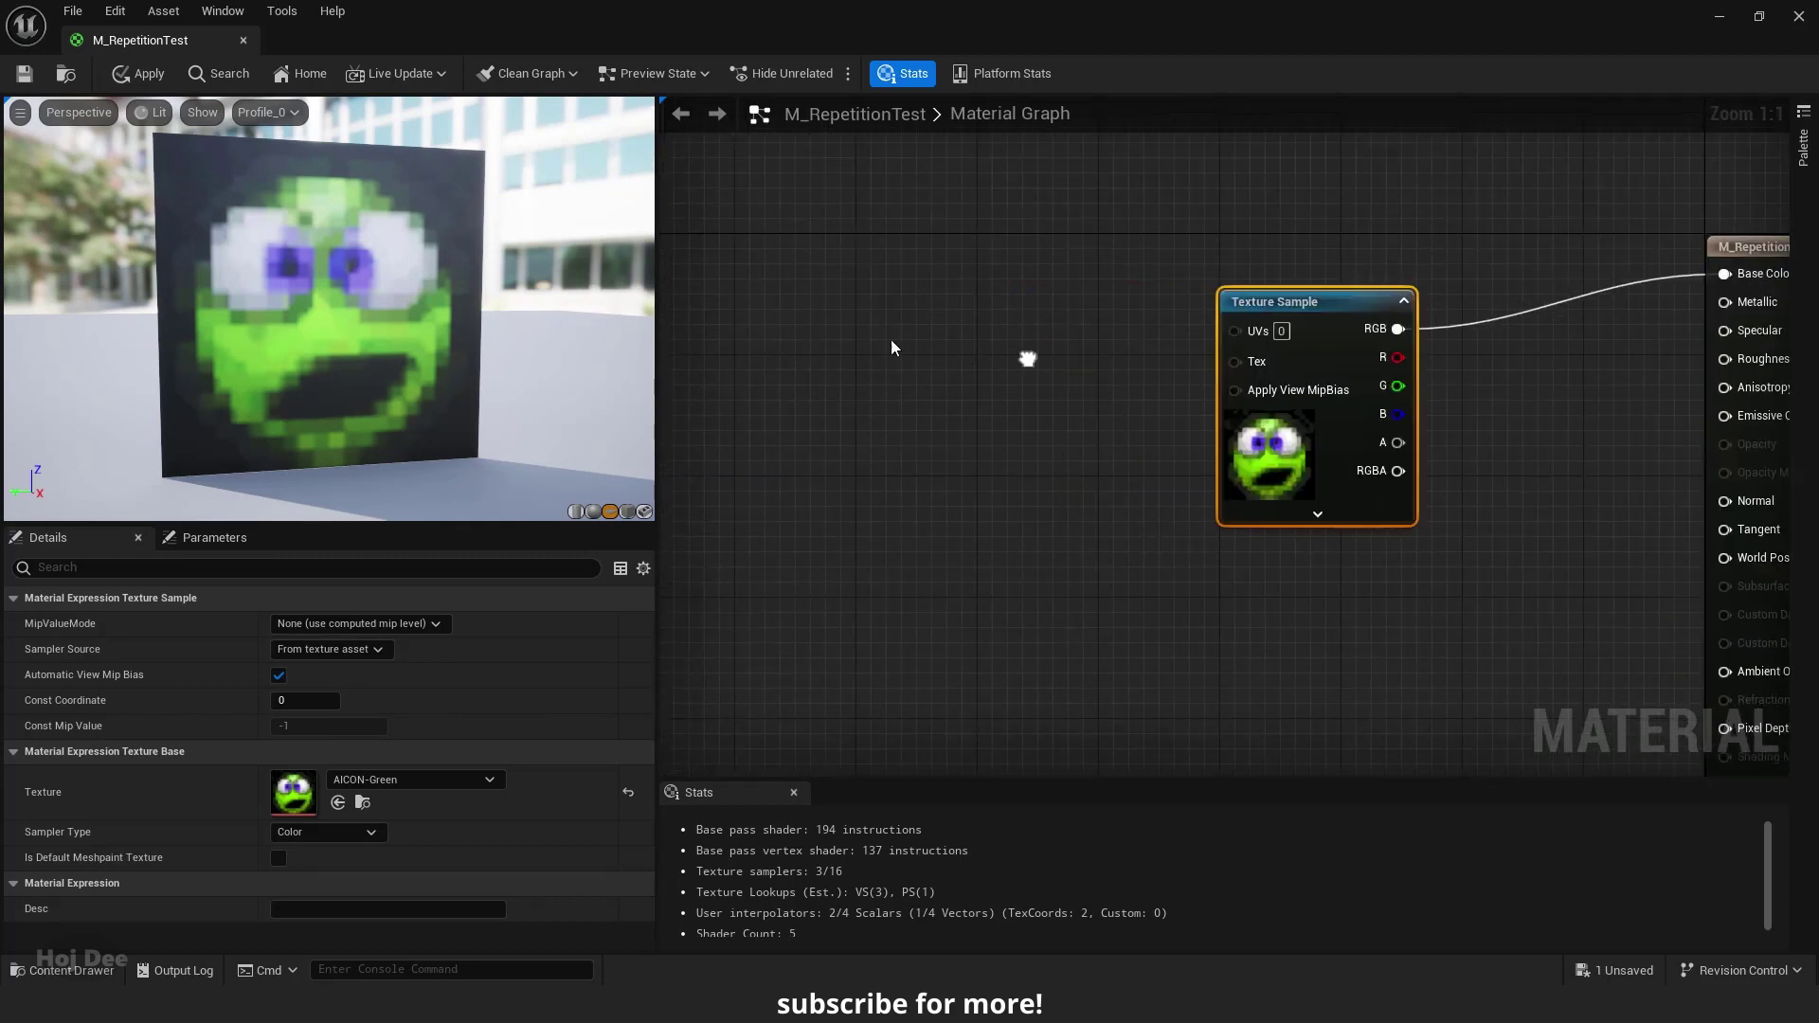
{"action": "key", "text": "u"}
{"action": "left_click", "coordinate": [845, 318]}
{"action": "left_click_drag", "start_coordinate": [889, 326], "coordinate": [777, 277]}
{"action": "right_click", "coordinate": [809, 356]}
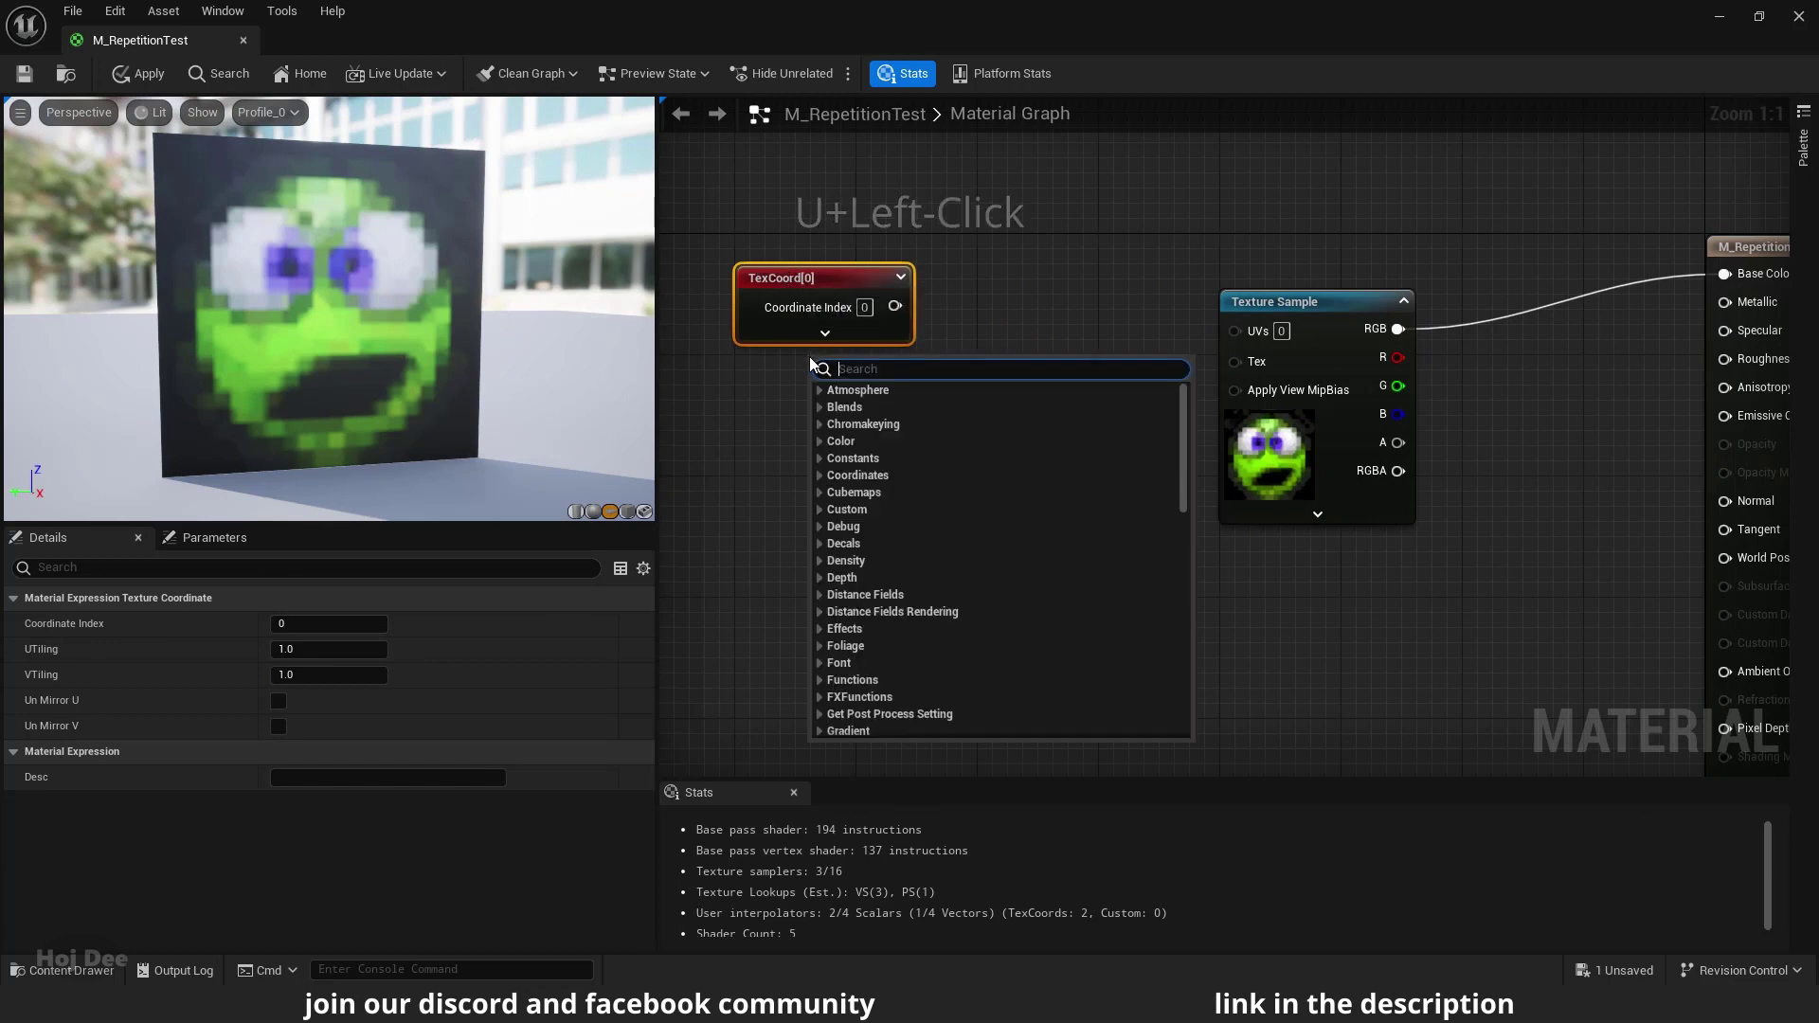
{"action": "type", "text": "texcoo"}
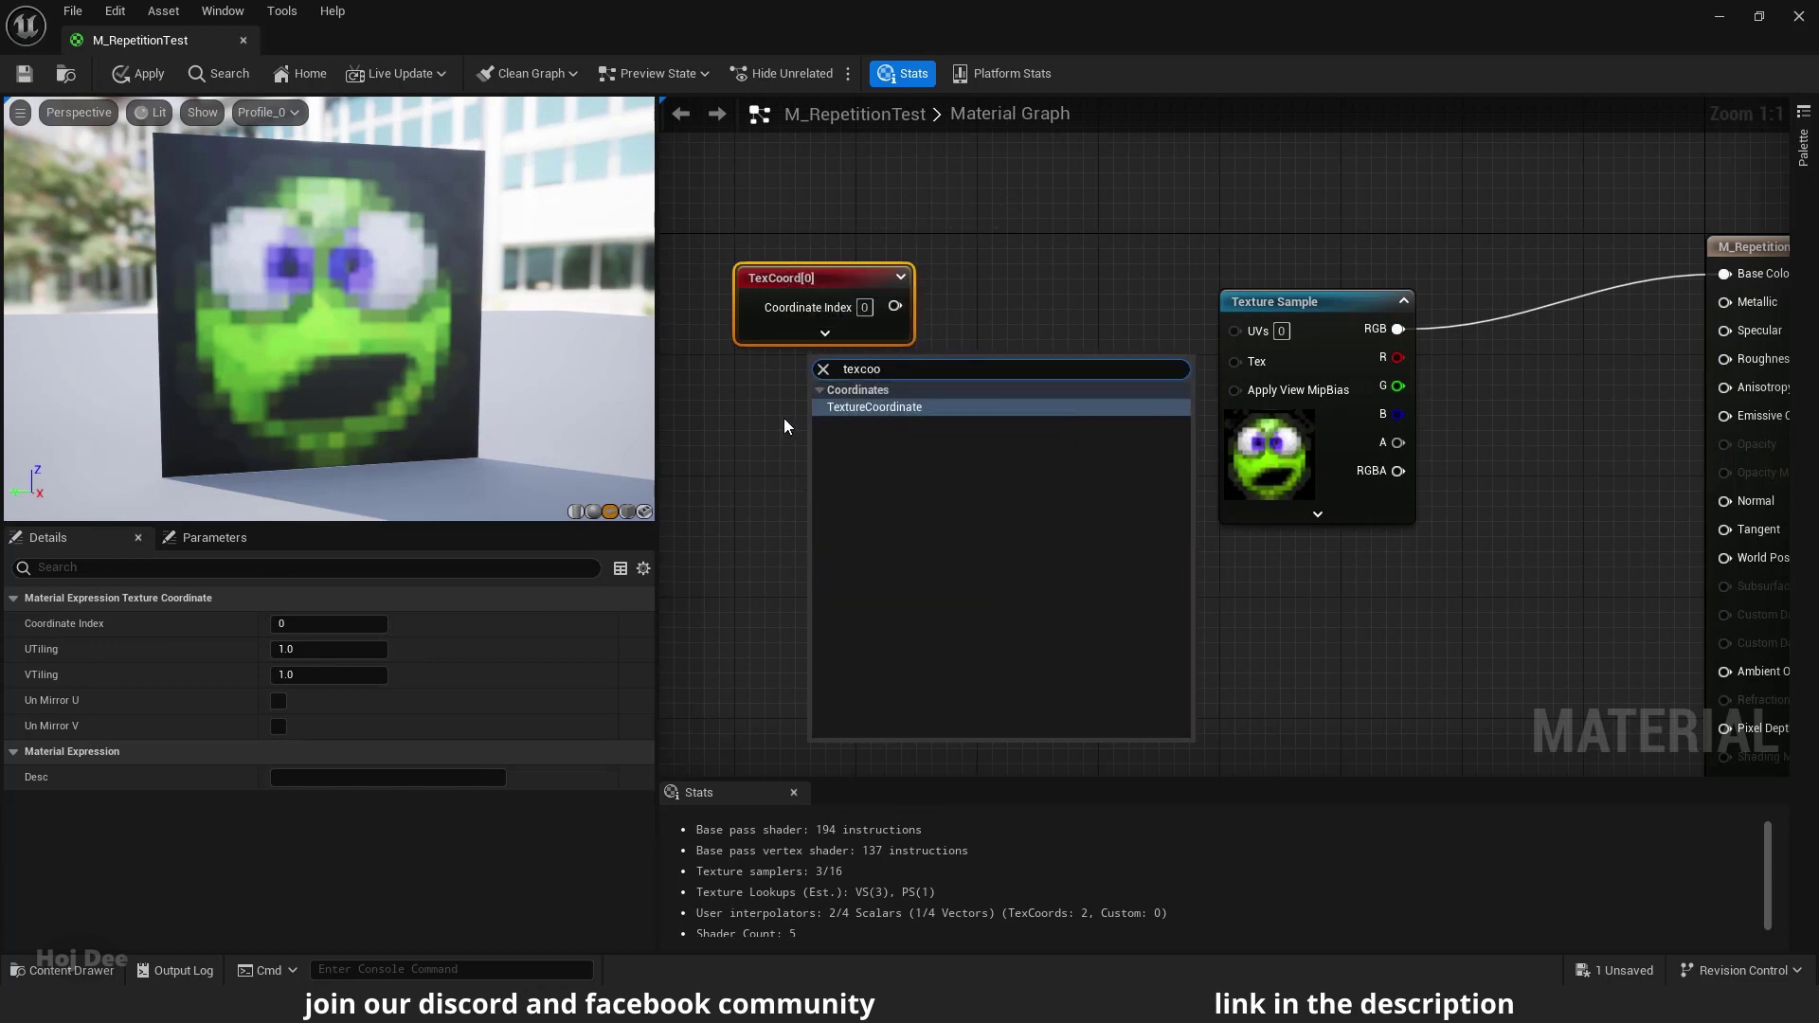
{"action": "left_click", "coordinate": [781, 418]}
Add a CustomRotator fed by TexCoord, sending its rotated values to the Texture Sample UVs
{"action": "right_click", "coordinate": [902, 392]}
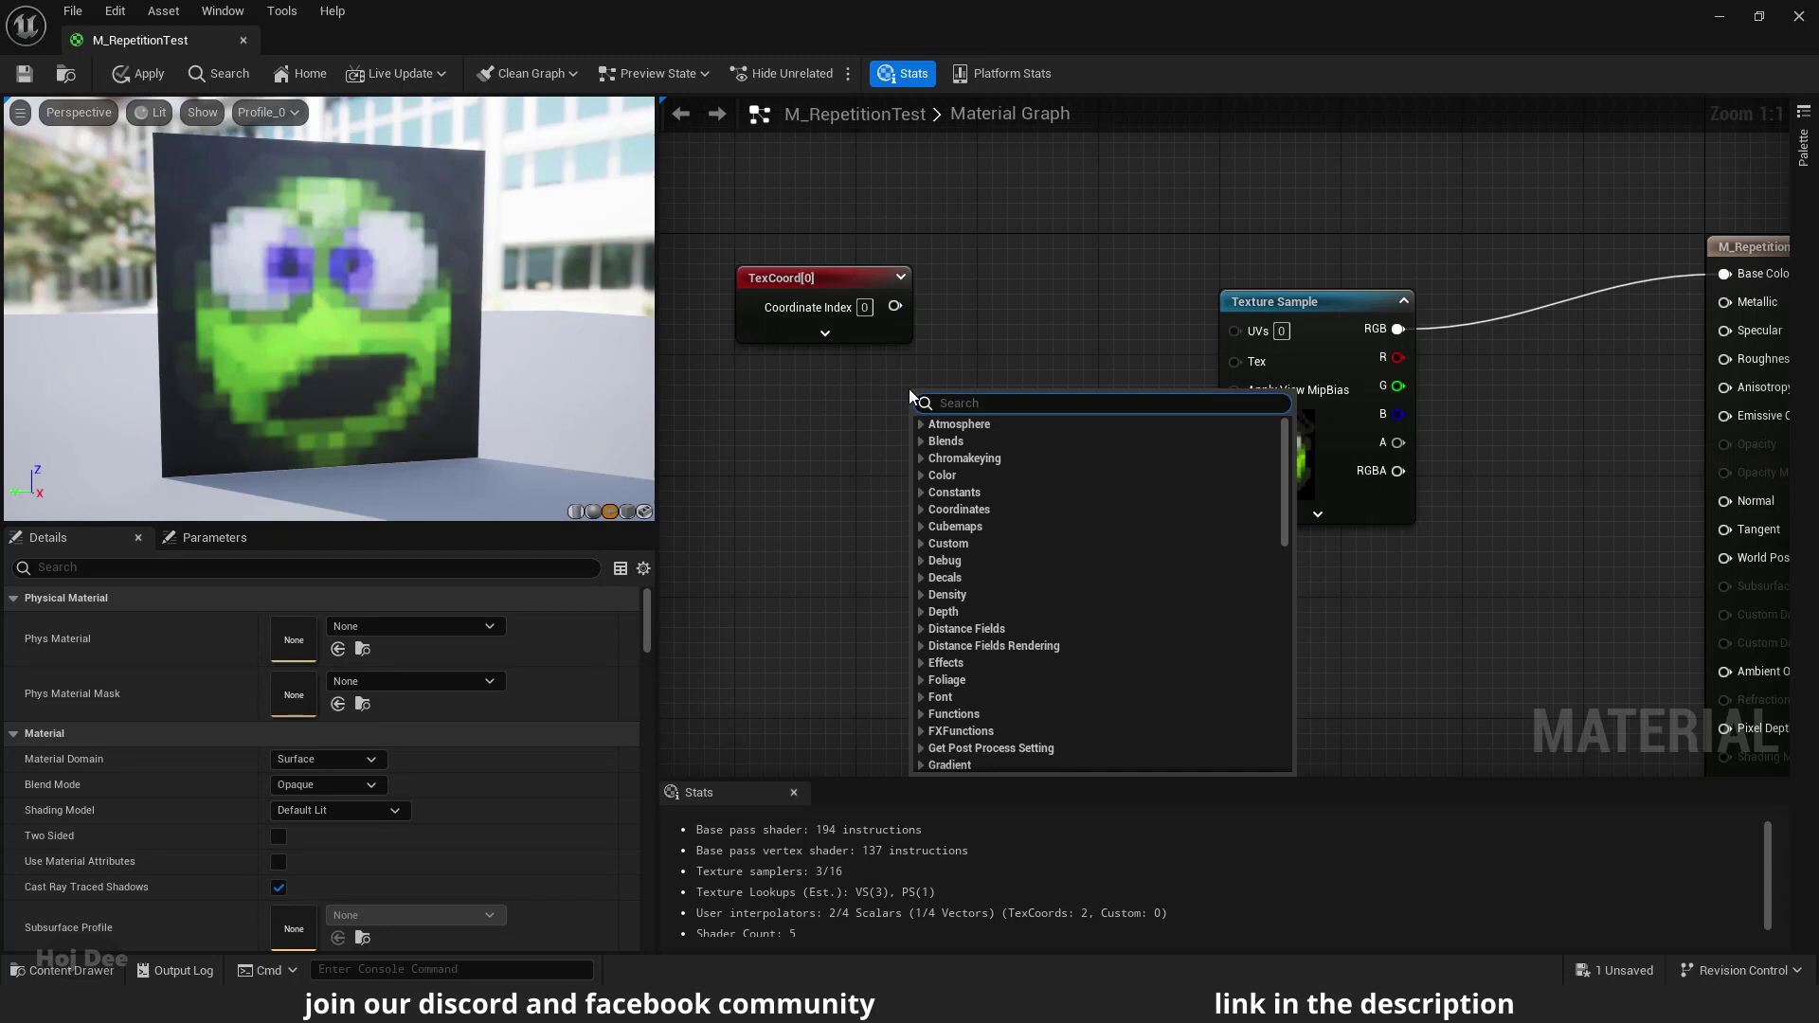
{"action": "type", "text": "custom rotat"}
{"action": "left_click", "coordinate": [968, 475]}
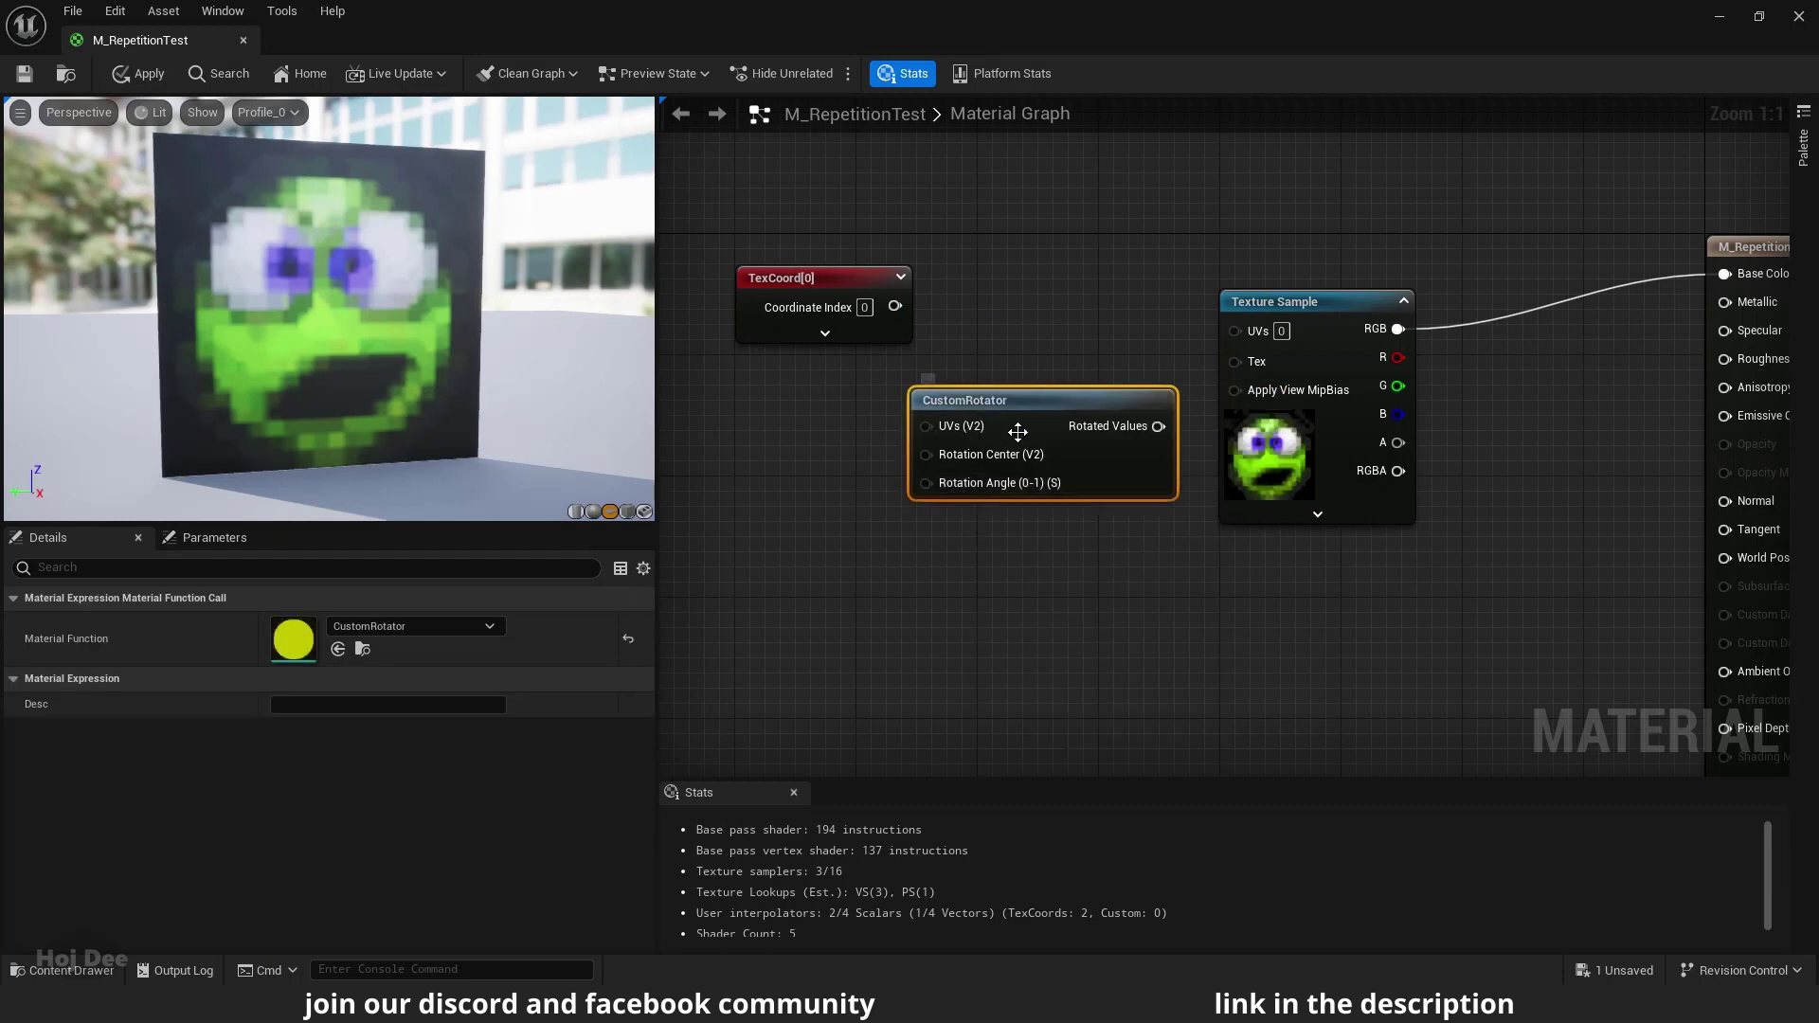
{"action": "left_click_drag", "start_coordinate": [895, 306], "coordinate": [925, 424]}
{"action": "left_click_drag", "start_coordinate": [840, 283], "coordinate": [745, 326]}
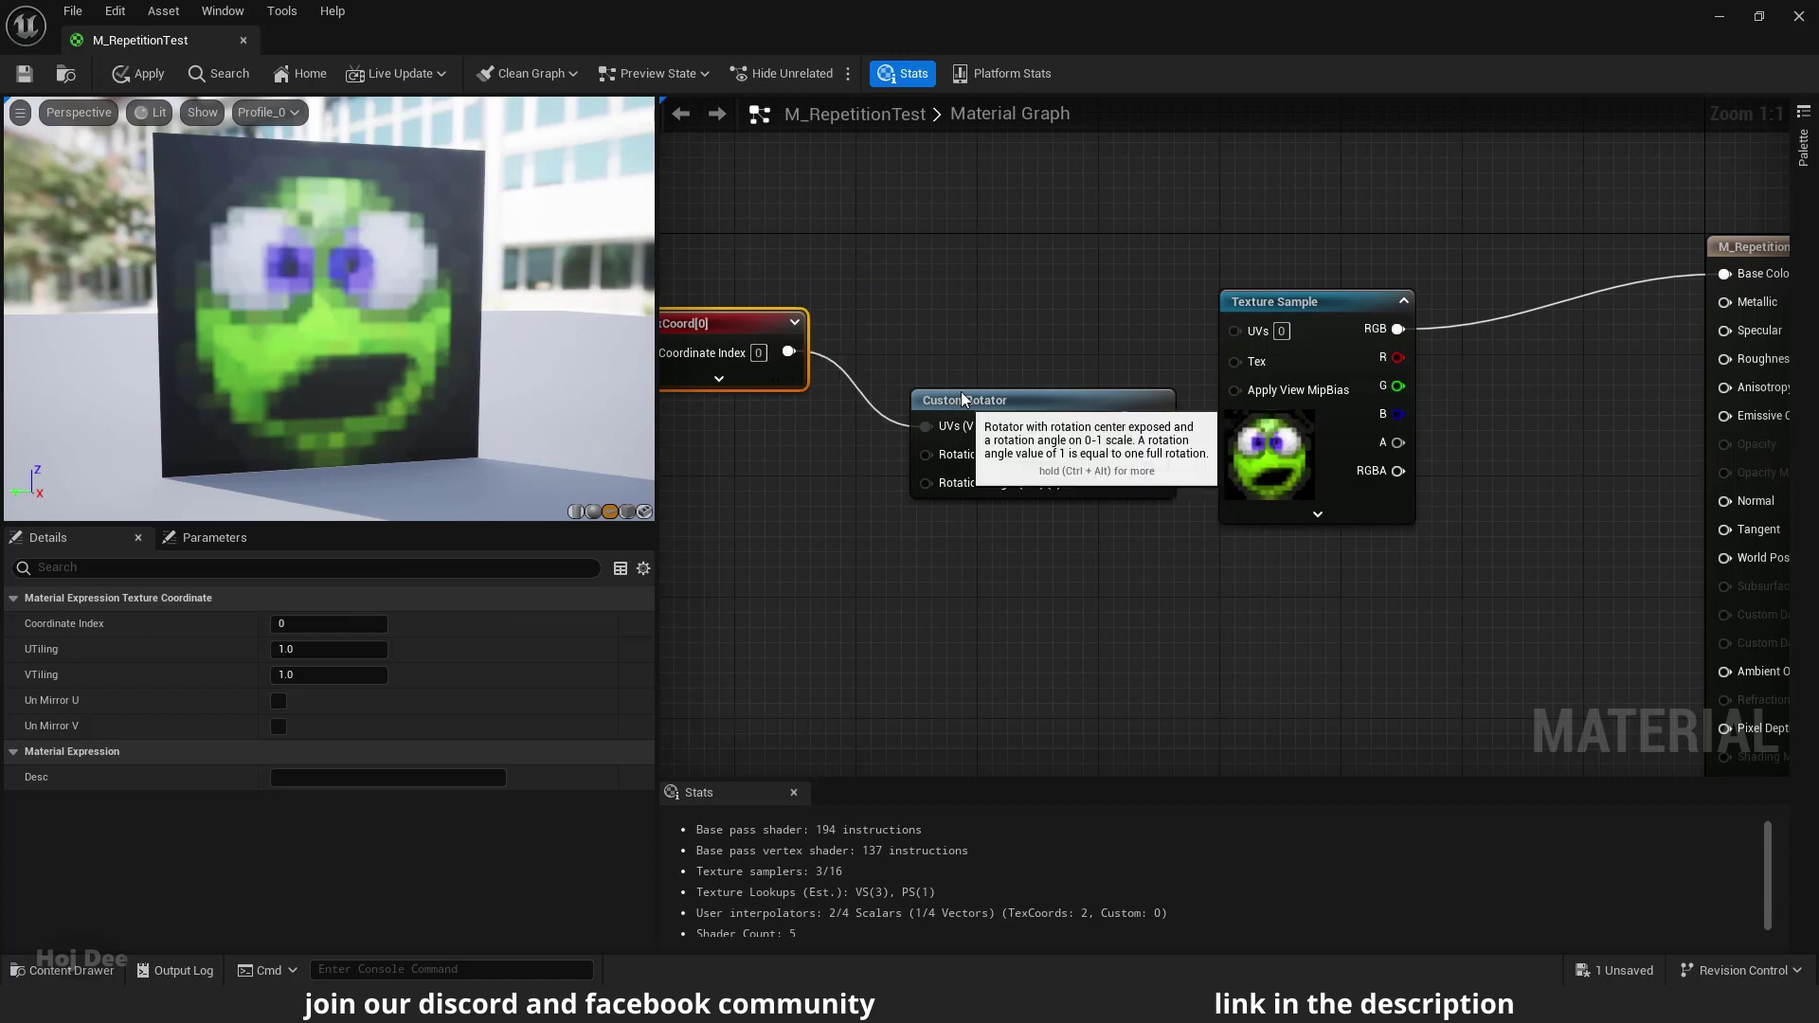
{"action": "left_click_drag", "start_coordinate": [958, 417], "coordinate": [918, 340]}
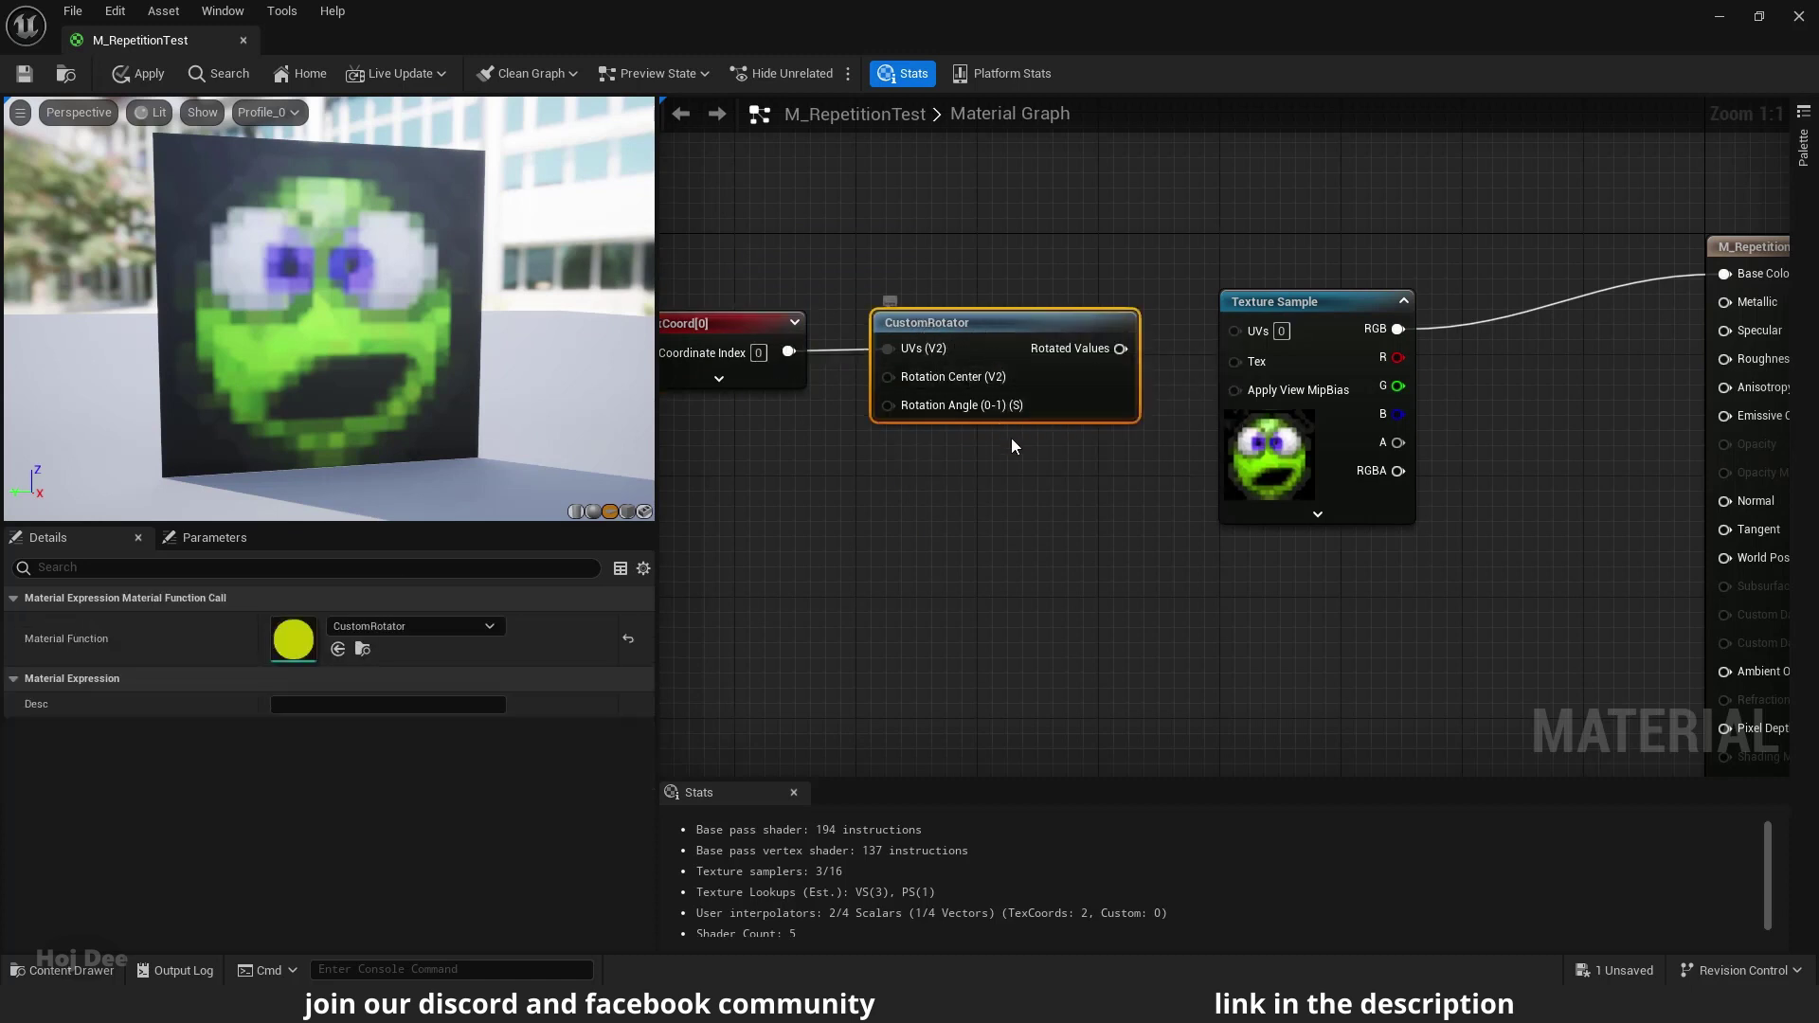
{"action": "left_click_drag", "start_coordinate": [1120, 349], "coordinate": [1235, 331]}
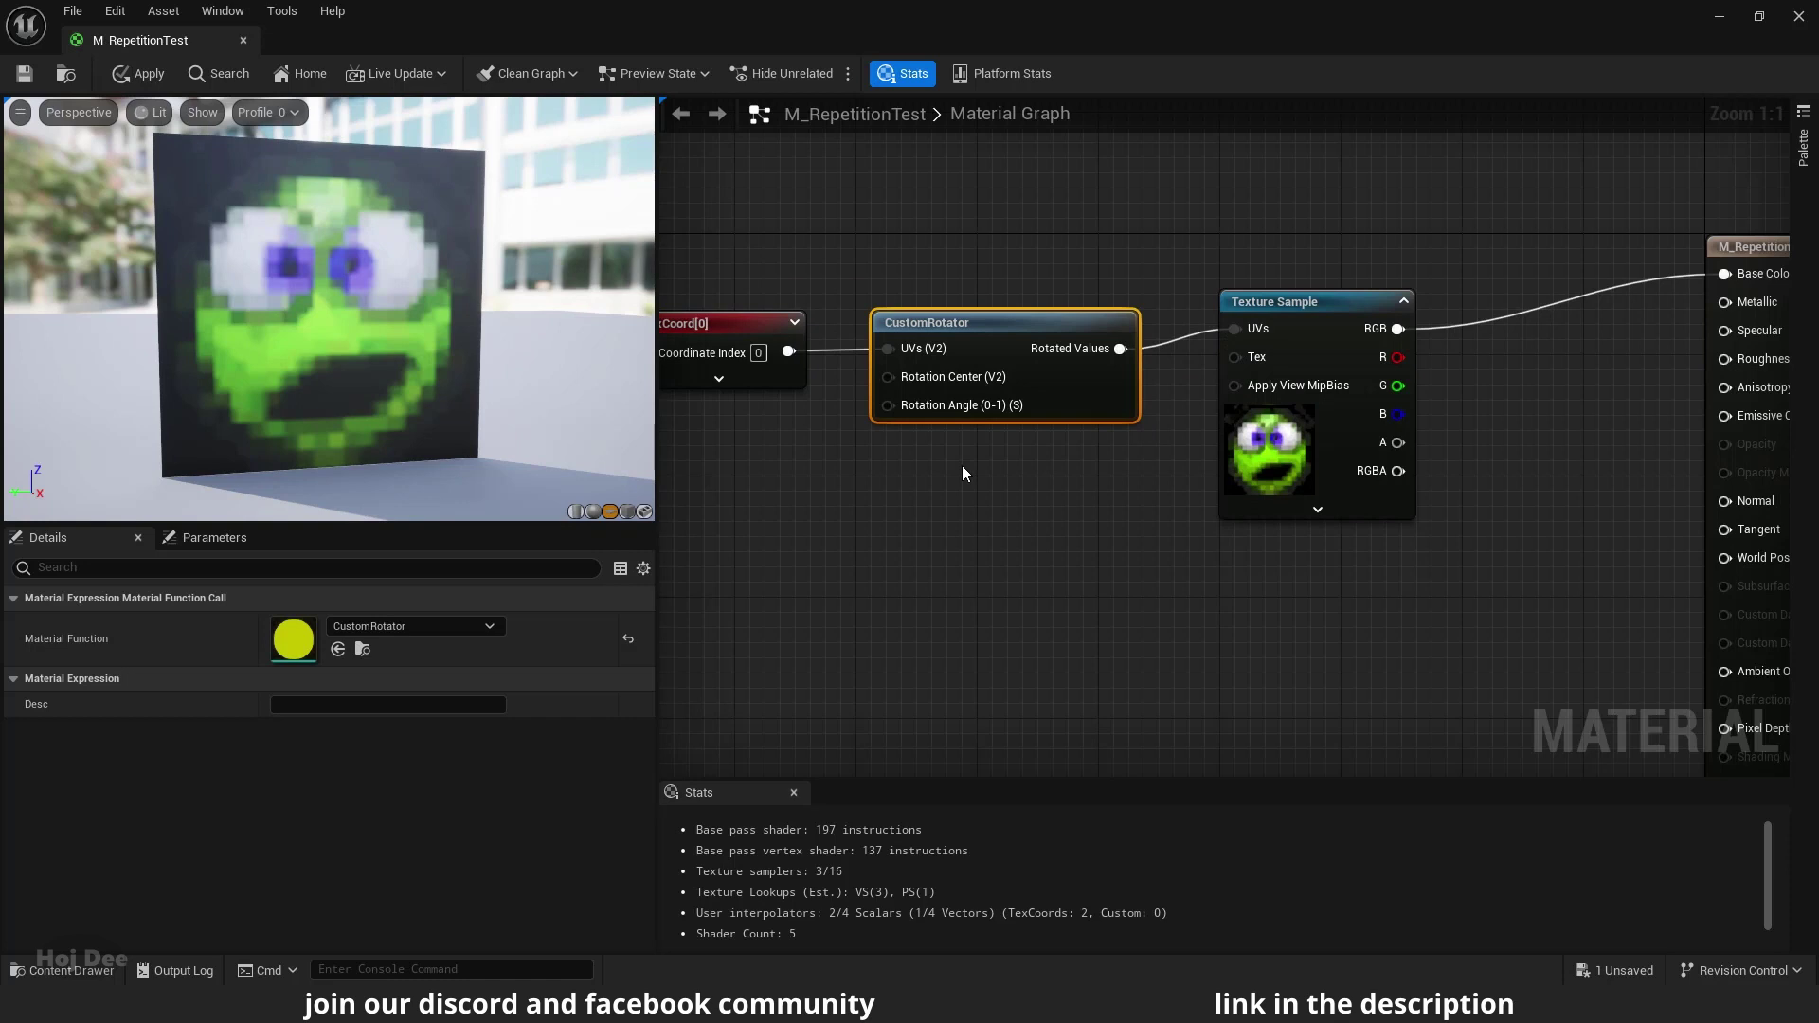
Open the Cube mesh to inspect its UV Channel 0 layout, then return to the material graph
{"action": "mouse_move", "coordinate": [901, 376]}
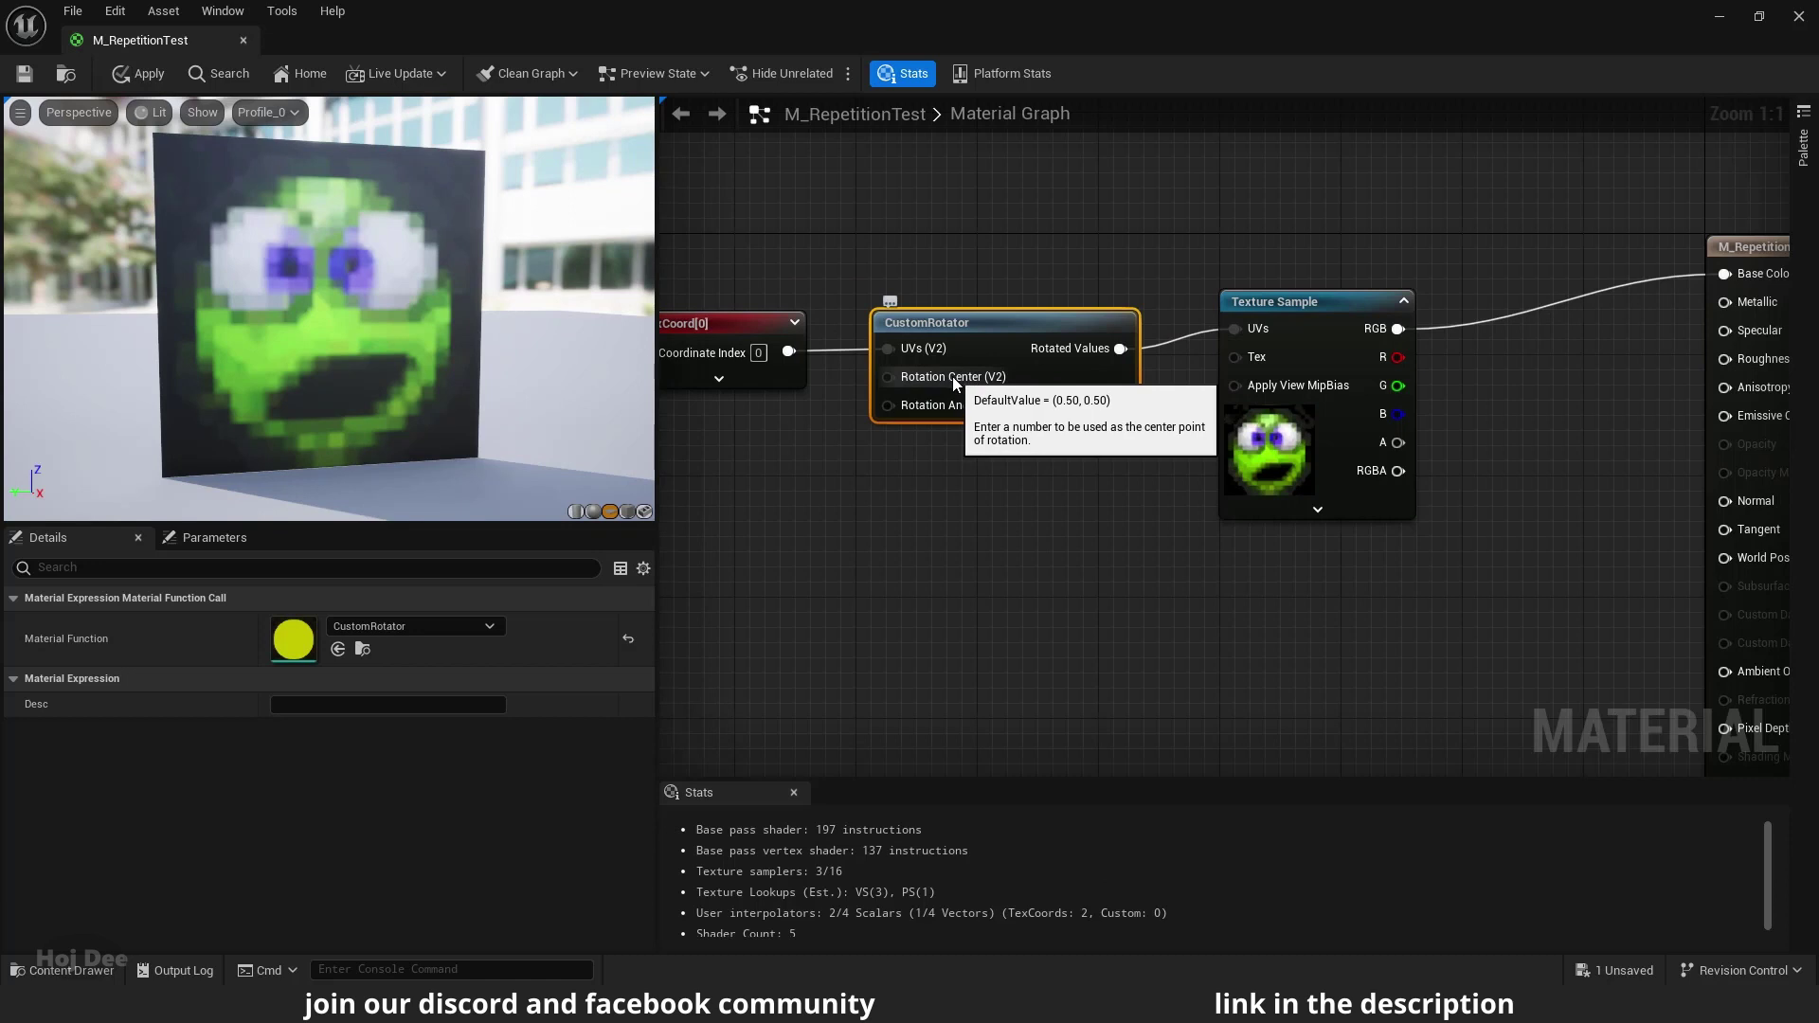
{"action": "left_click_drag", "start_coordinate": [411, 282], "coordinate": [271, 202]}
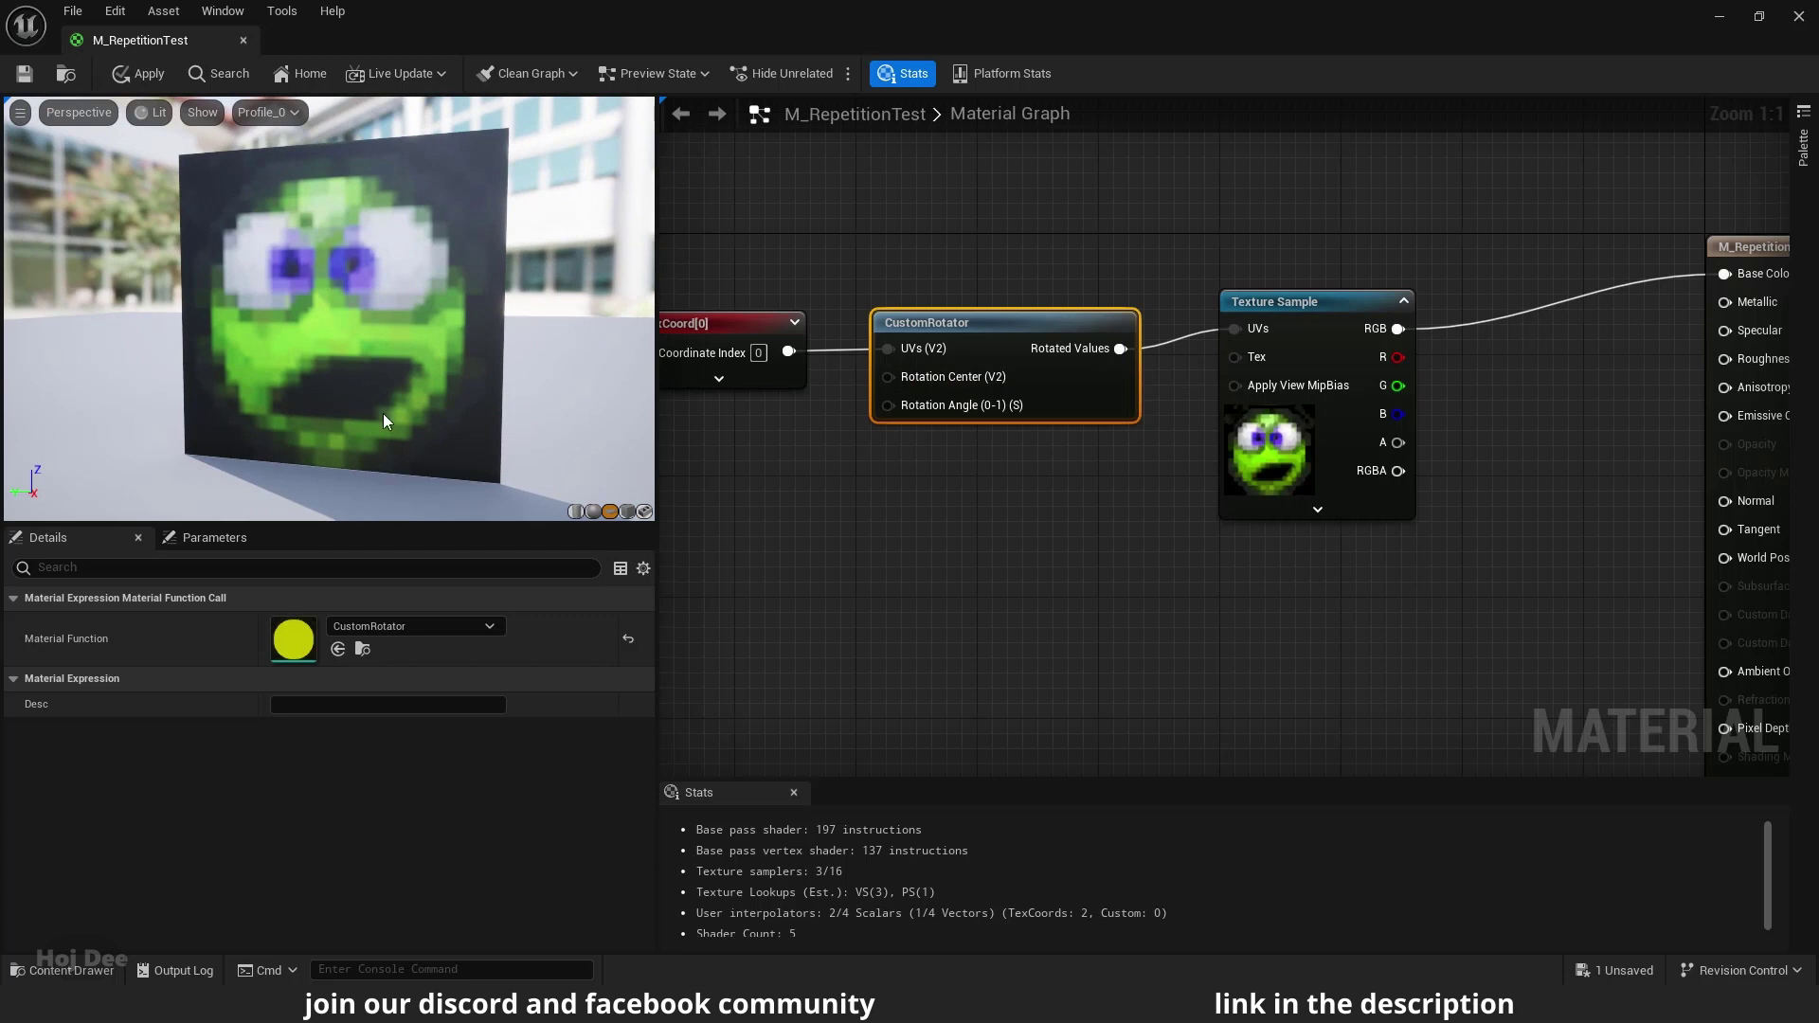
{"action": "double_click", "coordinate": [521, 12]}
{"action": "double_click", "coordinate": [1622, 772]}
{"action": "left_click", "coordinate": [920, 396]}
{"action": "left_click", "coordinate": [431, 75]}
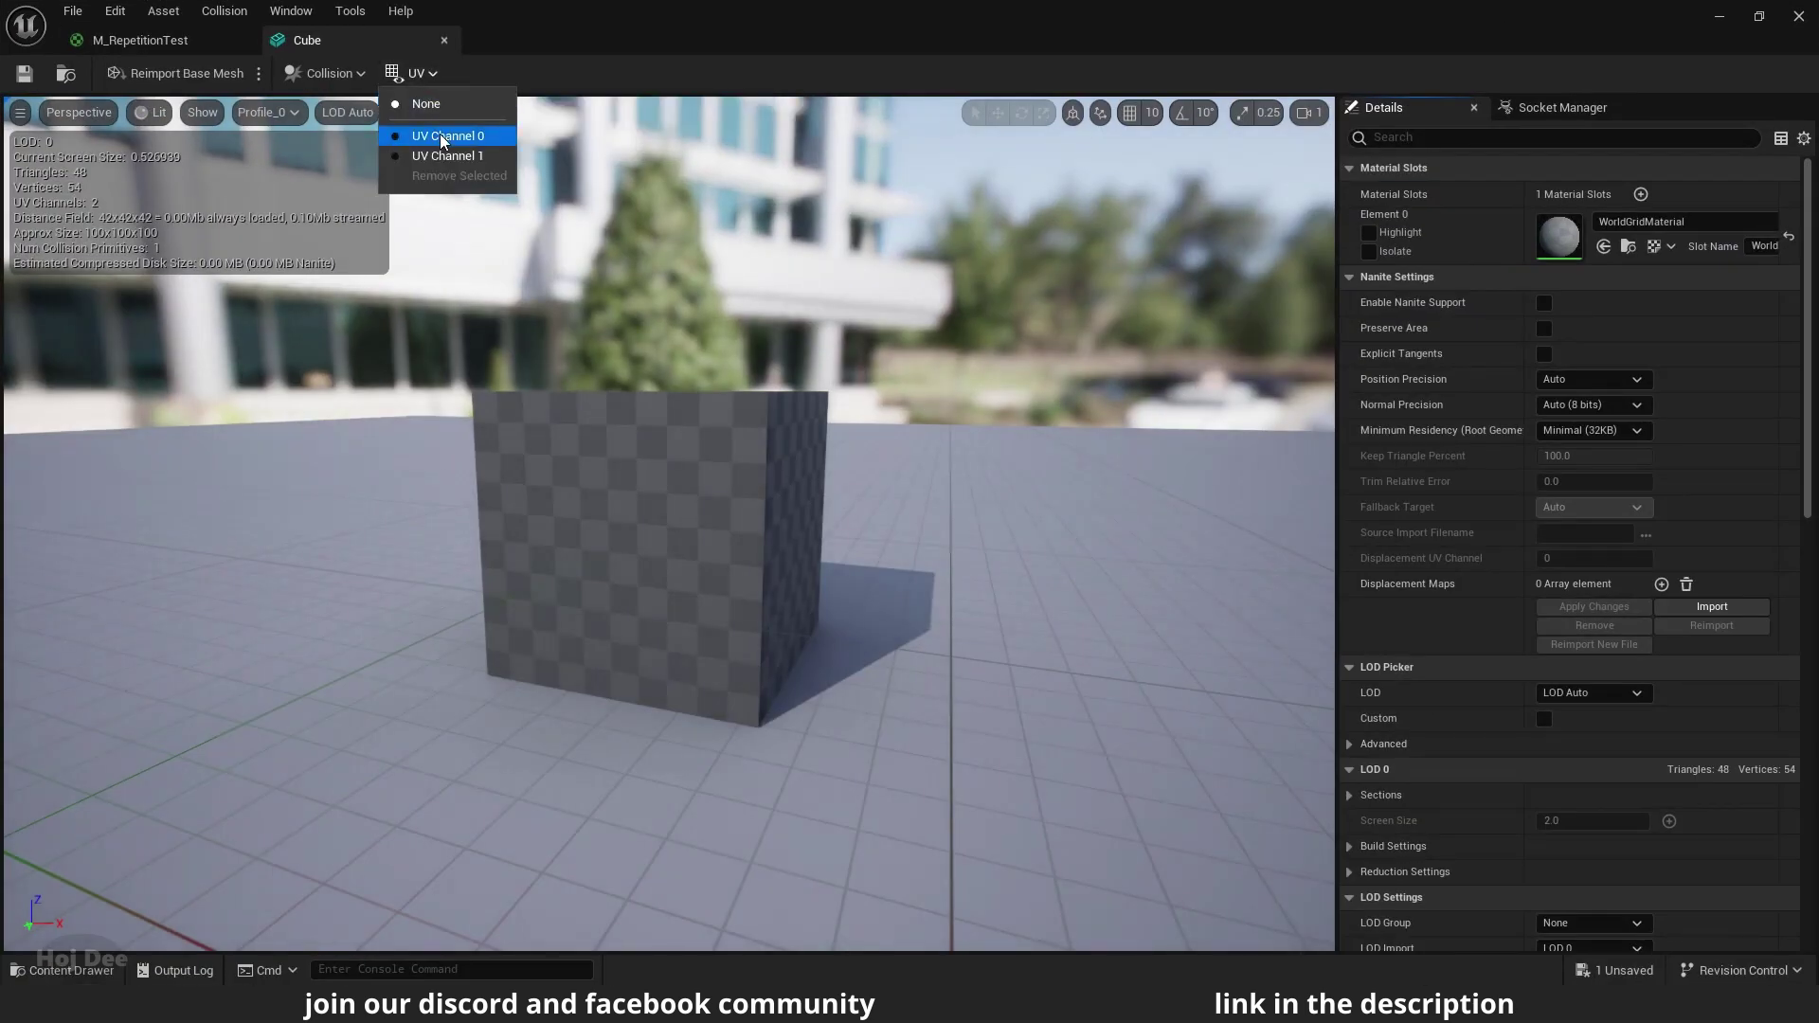
{"action": "left_click", "coordinate": [440, 134]}
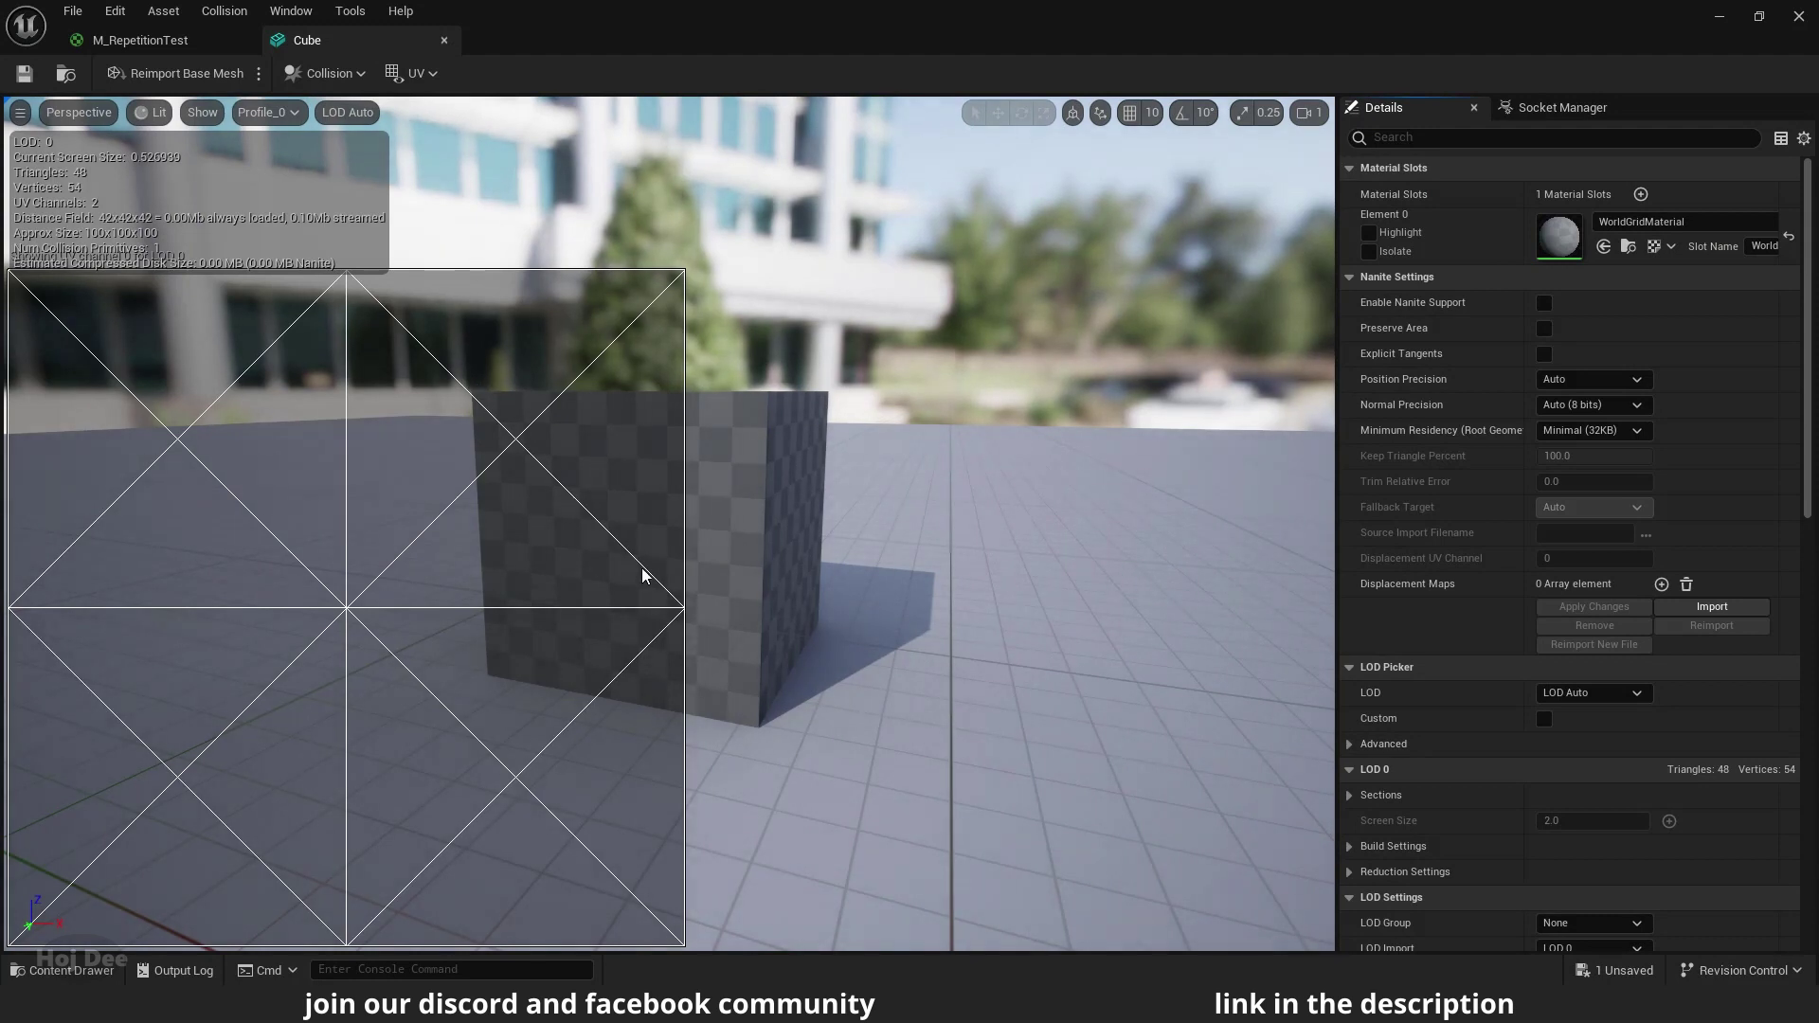
{"action": "left_click", "coordinate": [140, 40]}
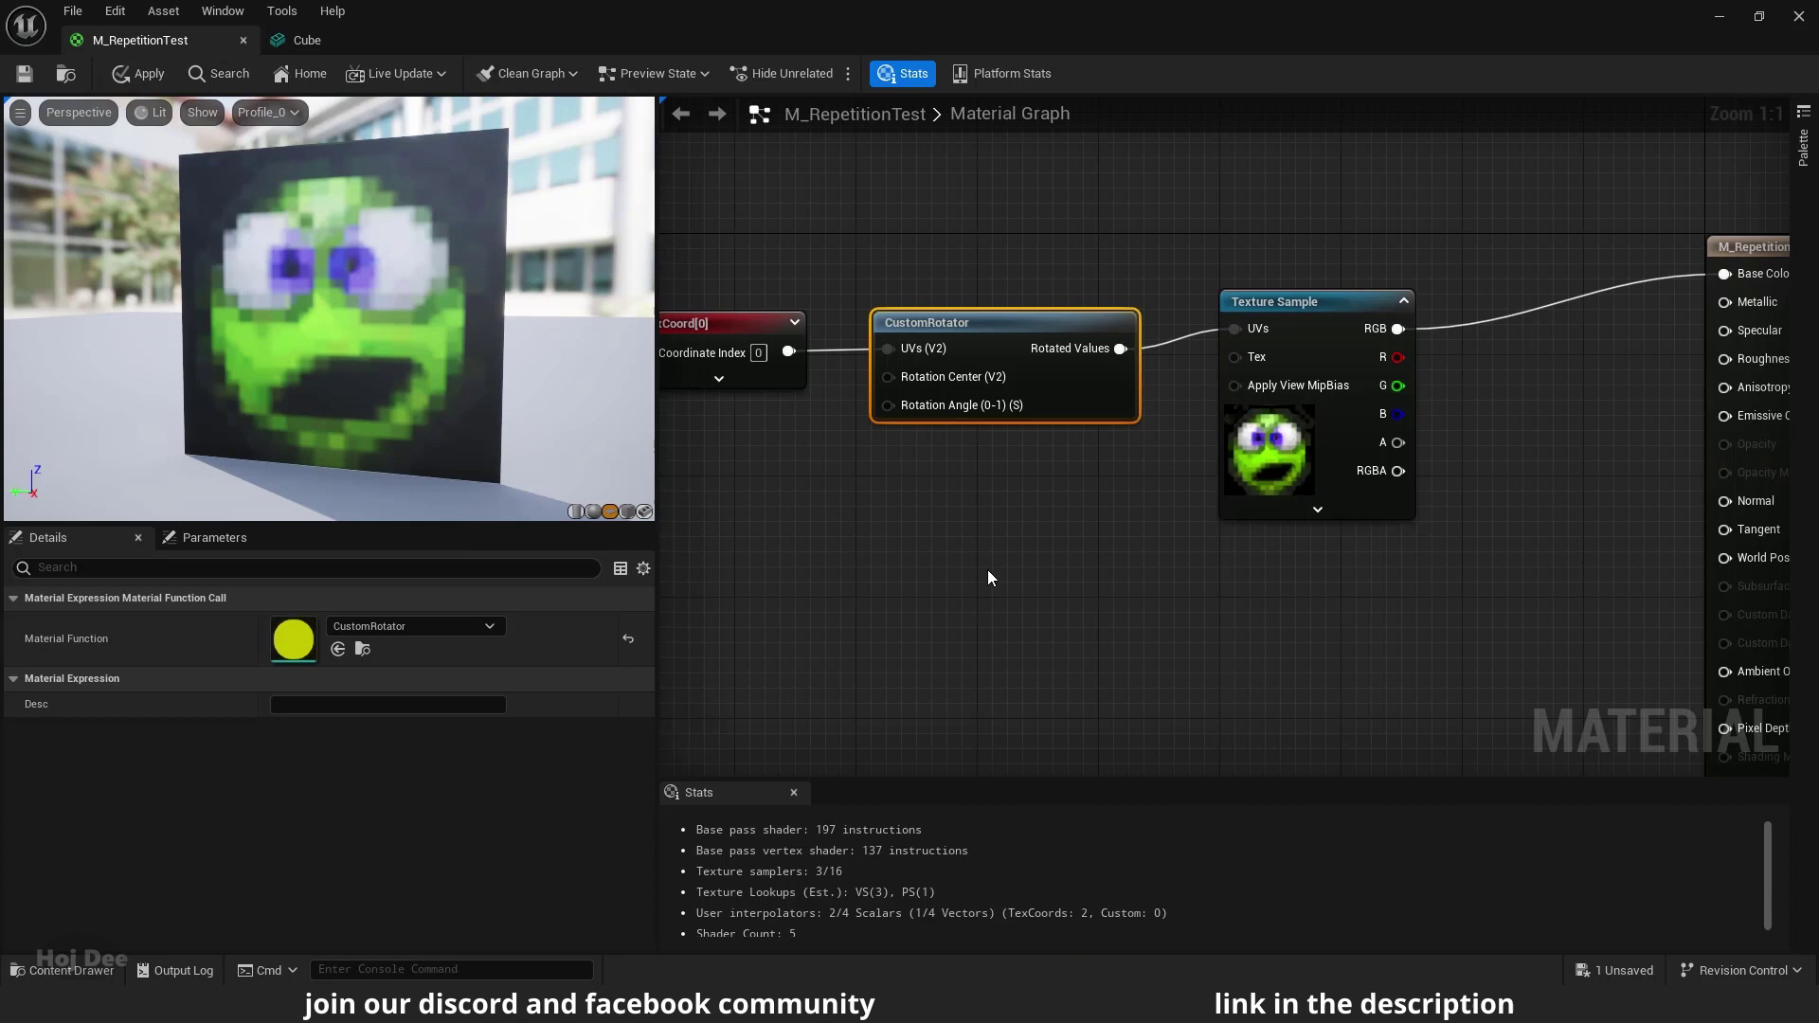
{"action": "mouse_move", "coordinate": [912, 376]}
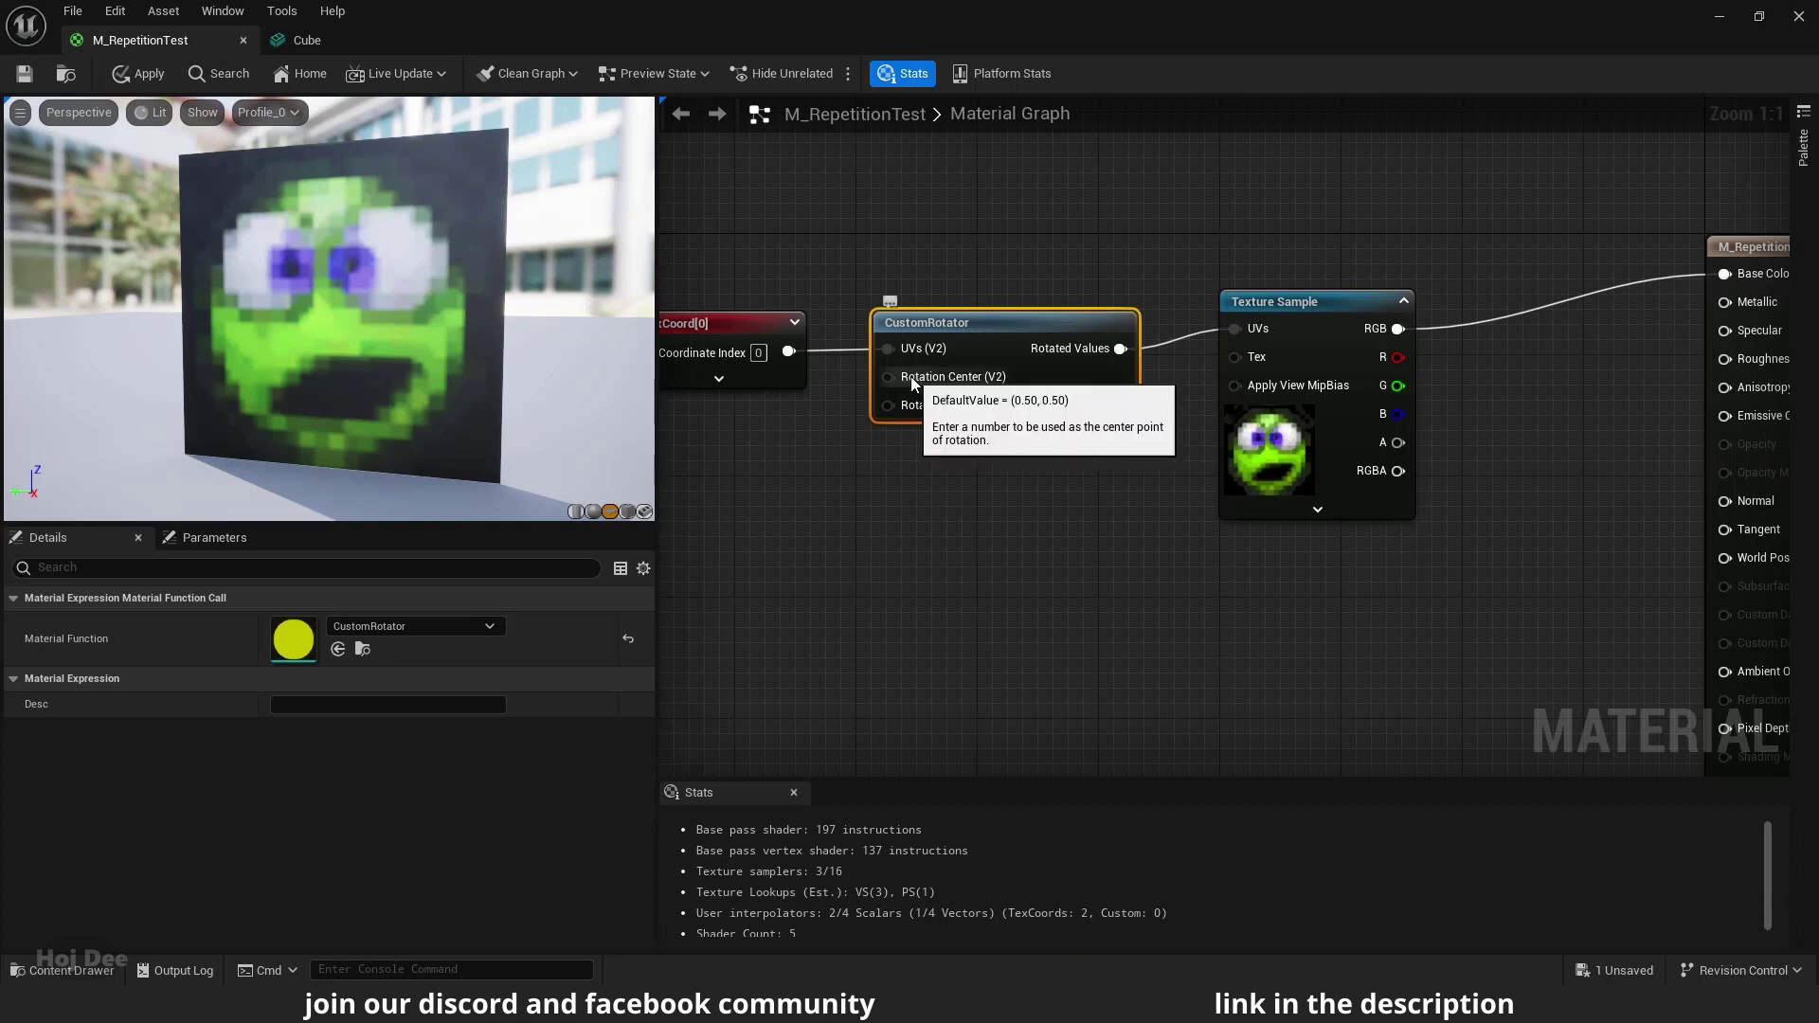
{"action": "mouse_move", "coordinate": [908, 407]}
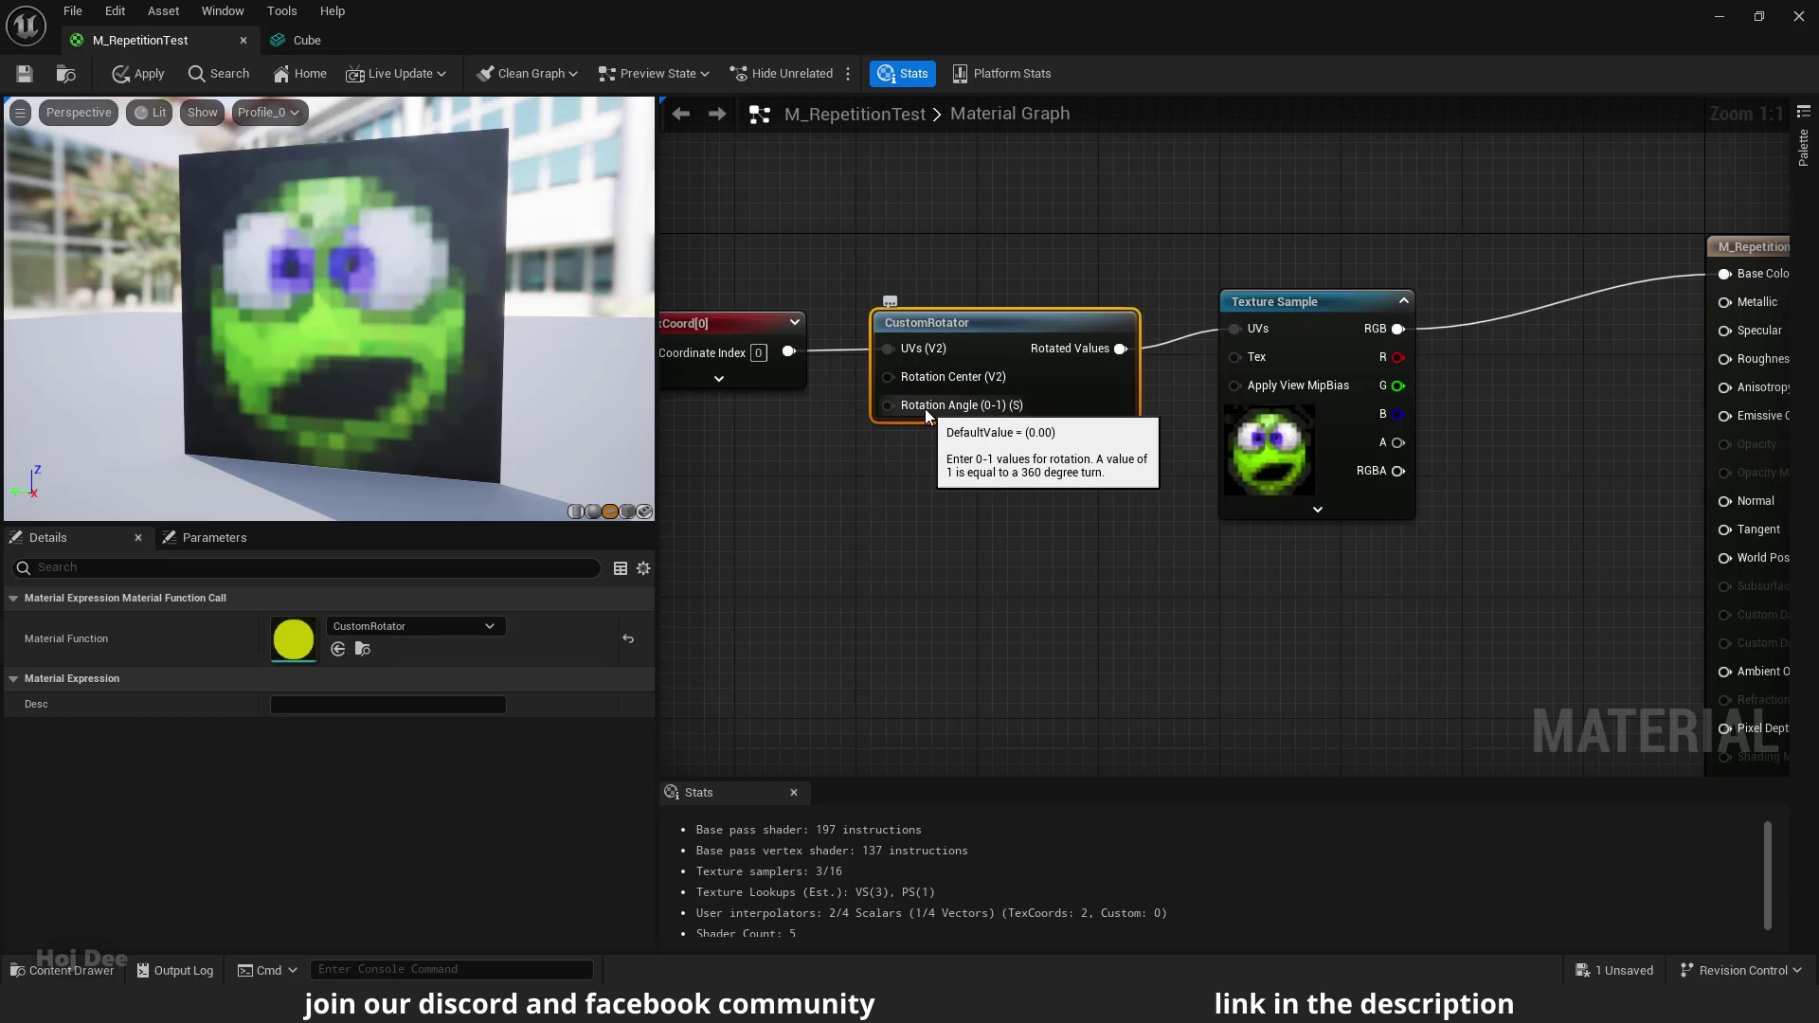
Add a scalar parameter named Rotation Angle, wire it to CustomRotator's angle input, and apply
{"action": "right_click_drag", "start_coordinate": [781, 464], "coordinate": [872, 489]}
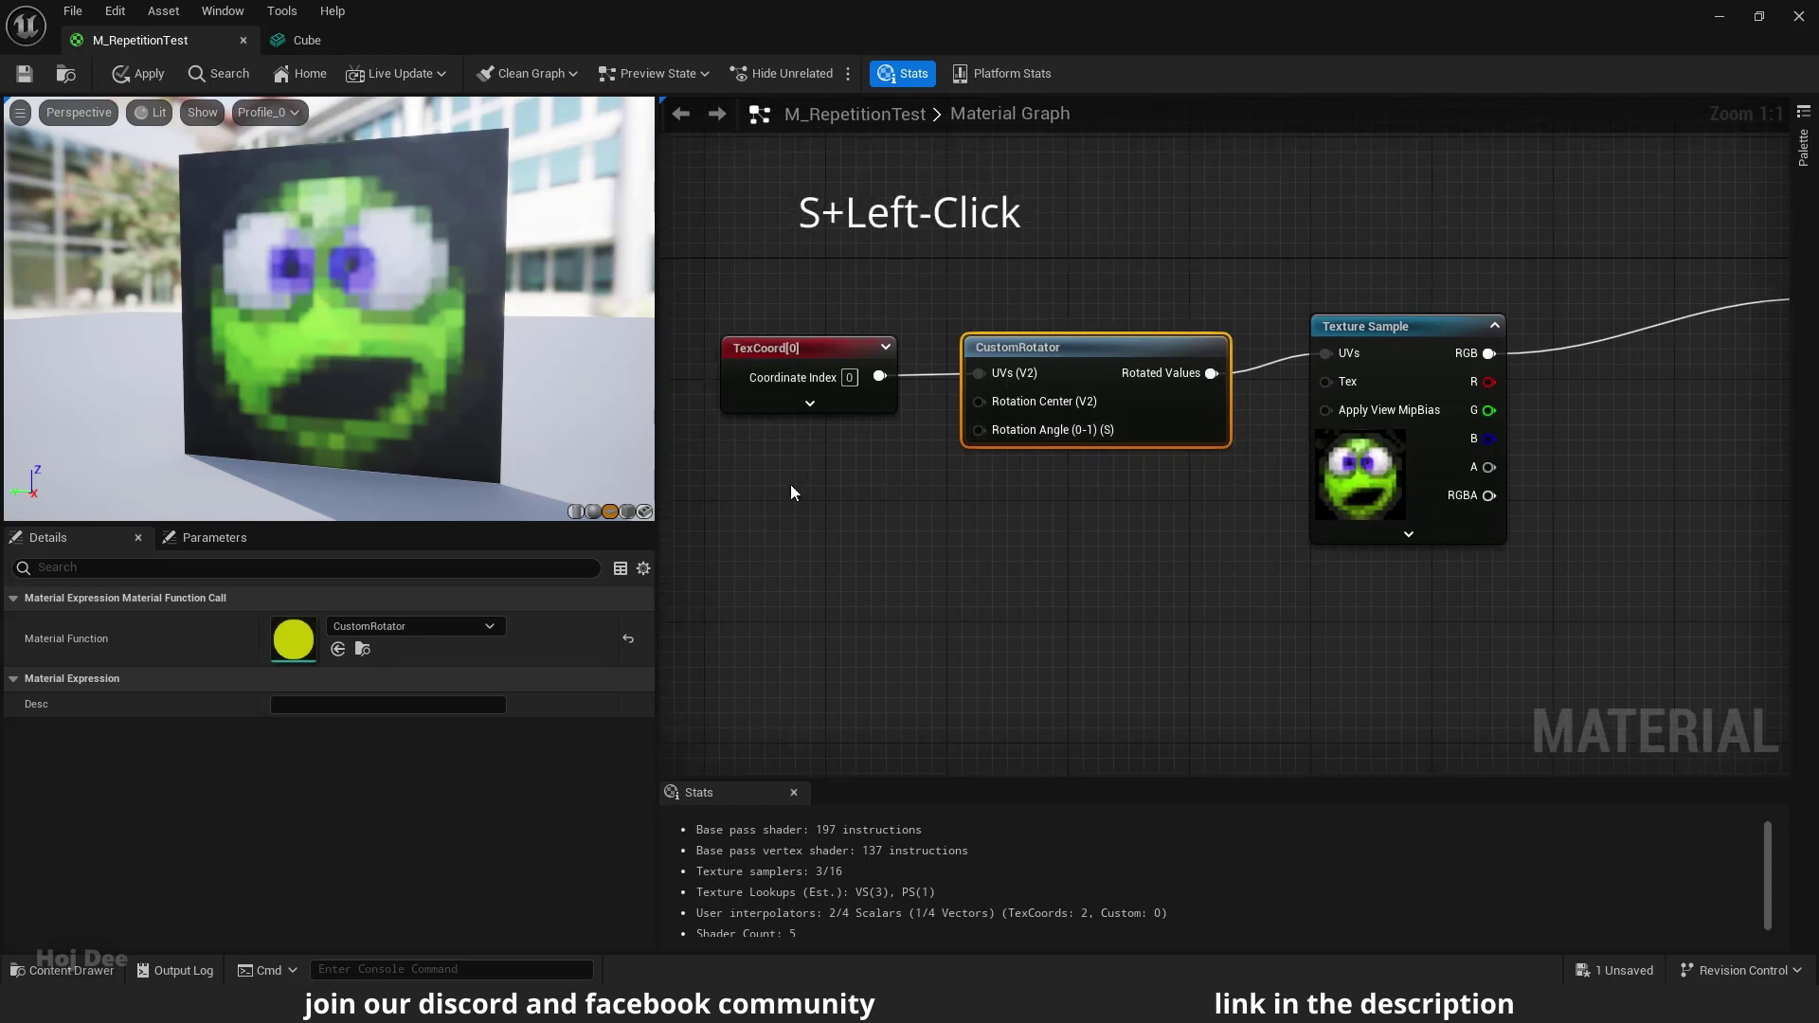
{"action": "key", "text": "s"}
{"action": "left_click", "coordinate": [778, 480]}
{"action": "type", "text": "sss"}
{"action": "left_click_drag", "start_coordinate": [839, 493], "coordinate": [798, 494]}
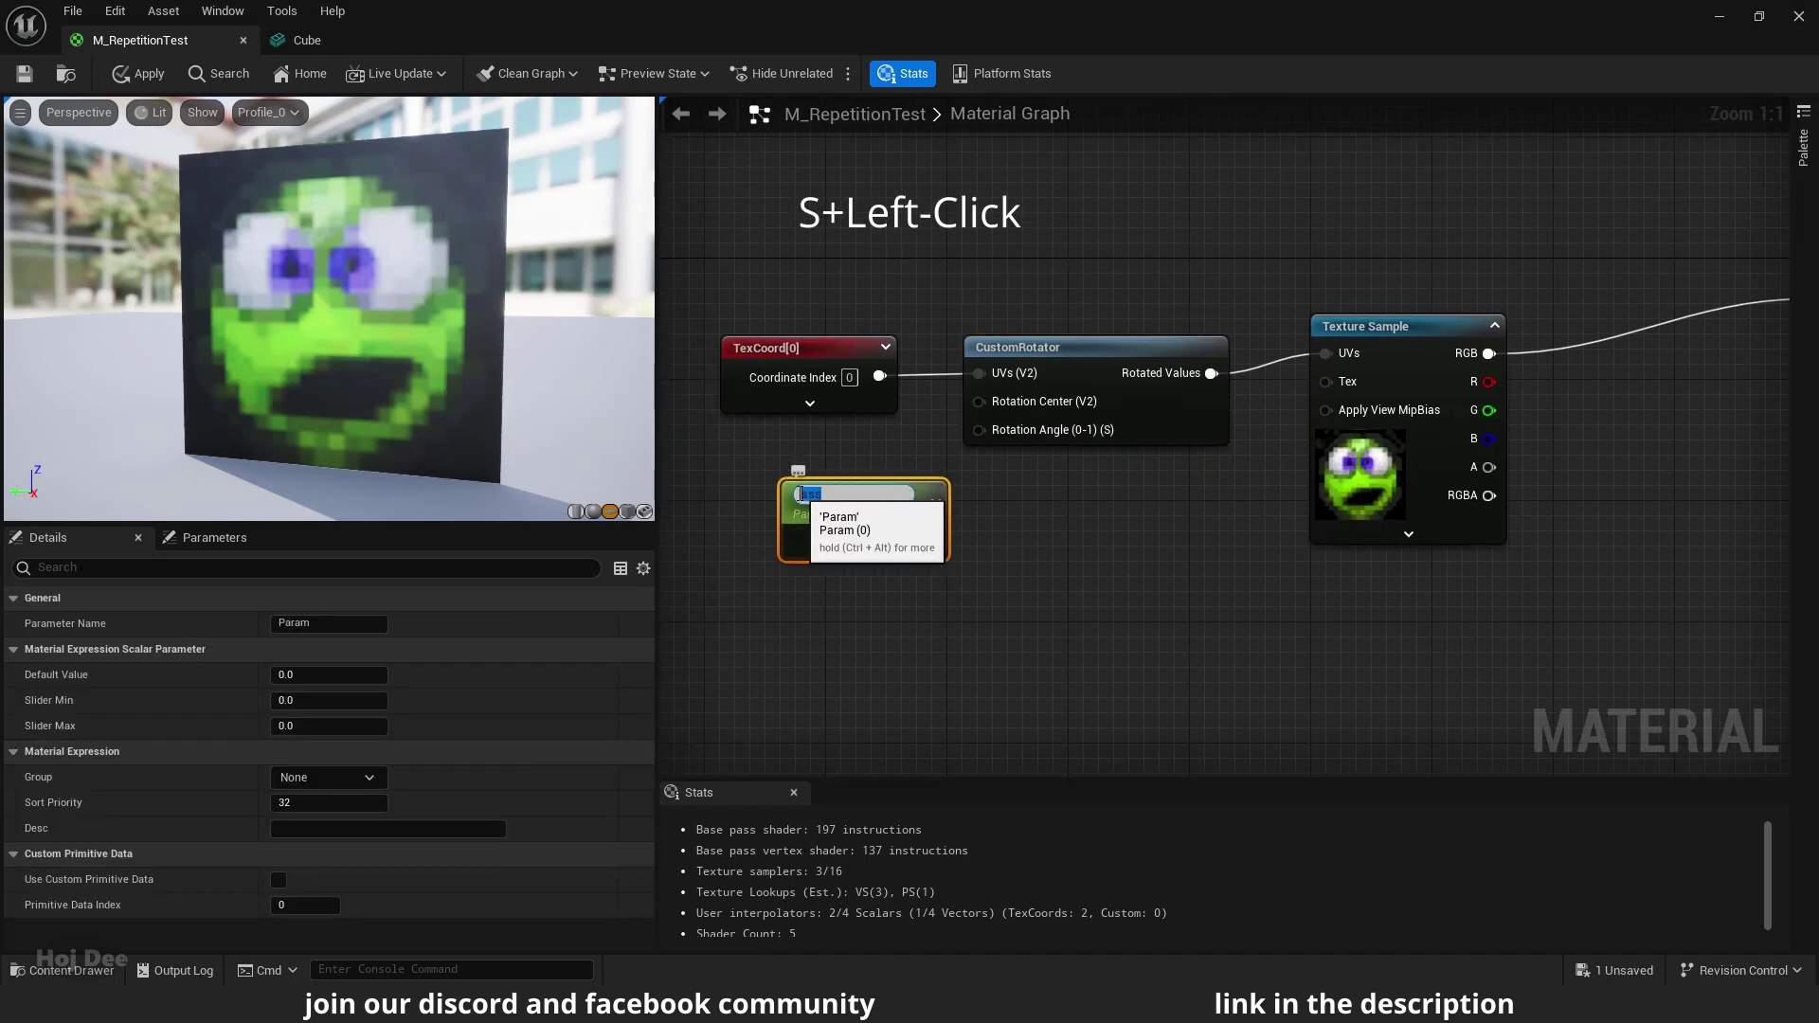
{"action": "type", "text": "Rotation Angle"}
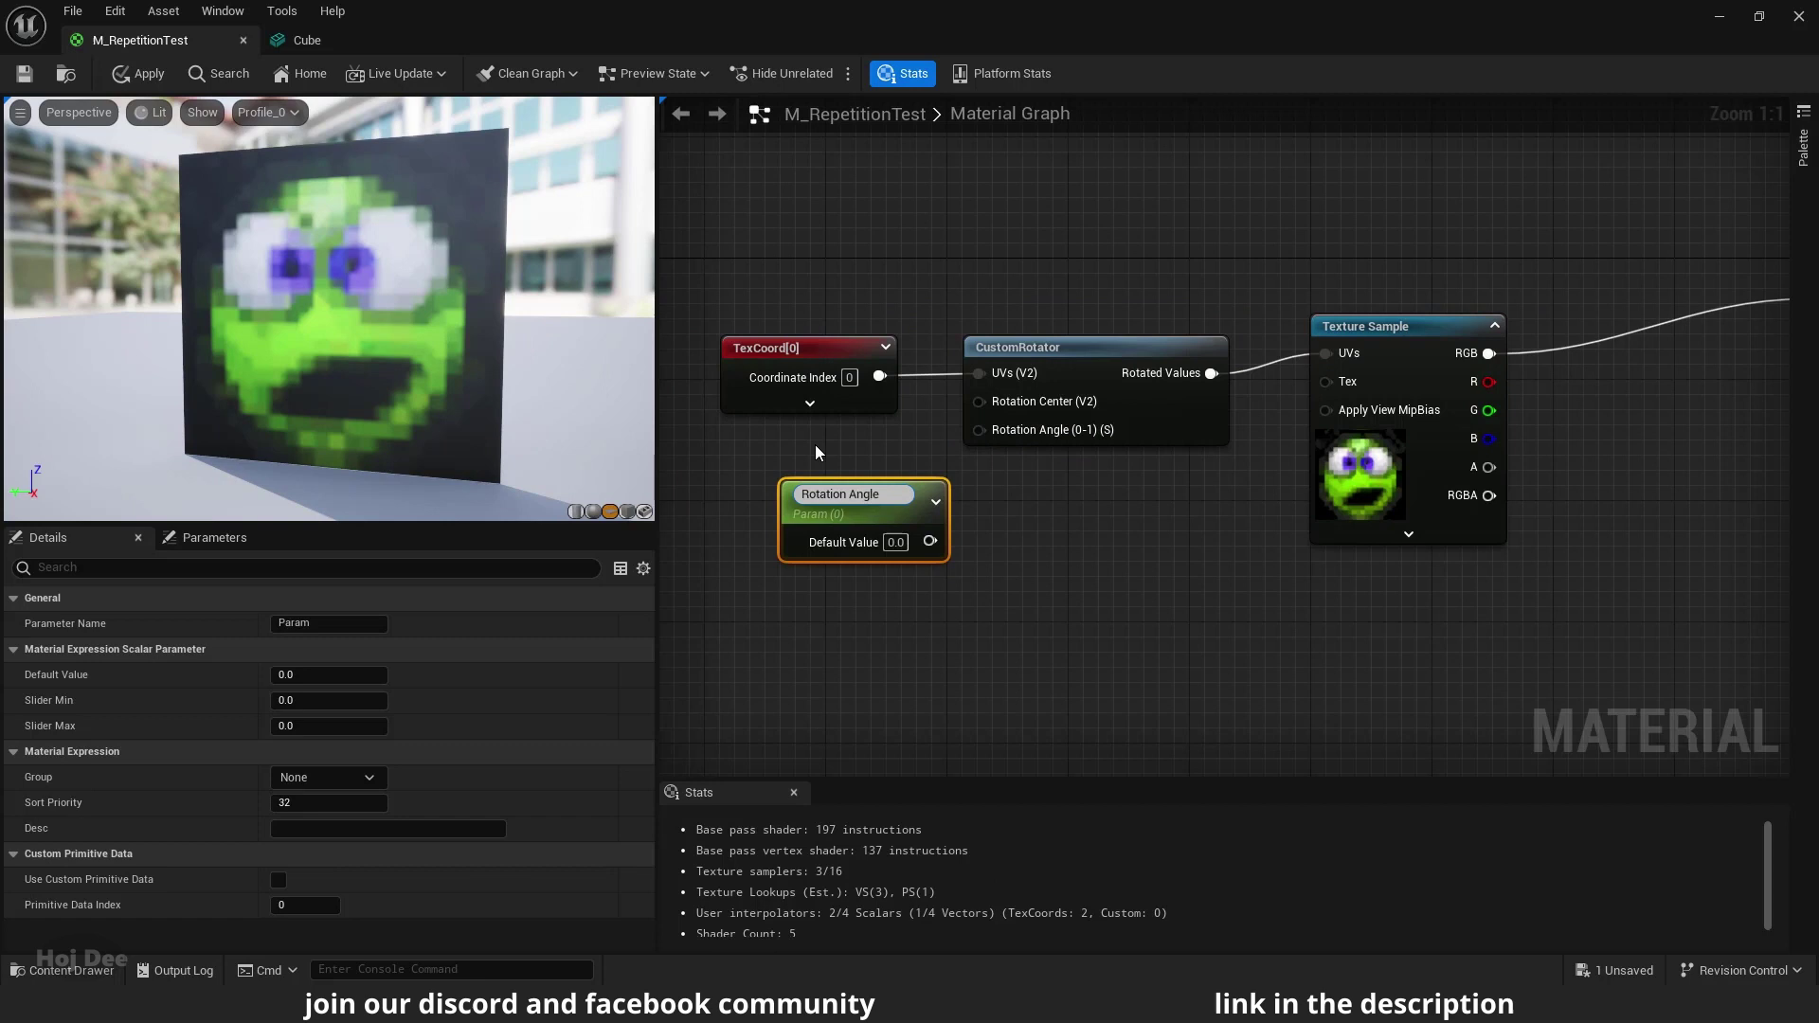
{"action": "key", "text": "Return"}
{"action": "left_click_drag", "start_coordinate": [940, 531], "coordinate": [981, 432]}
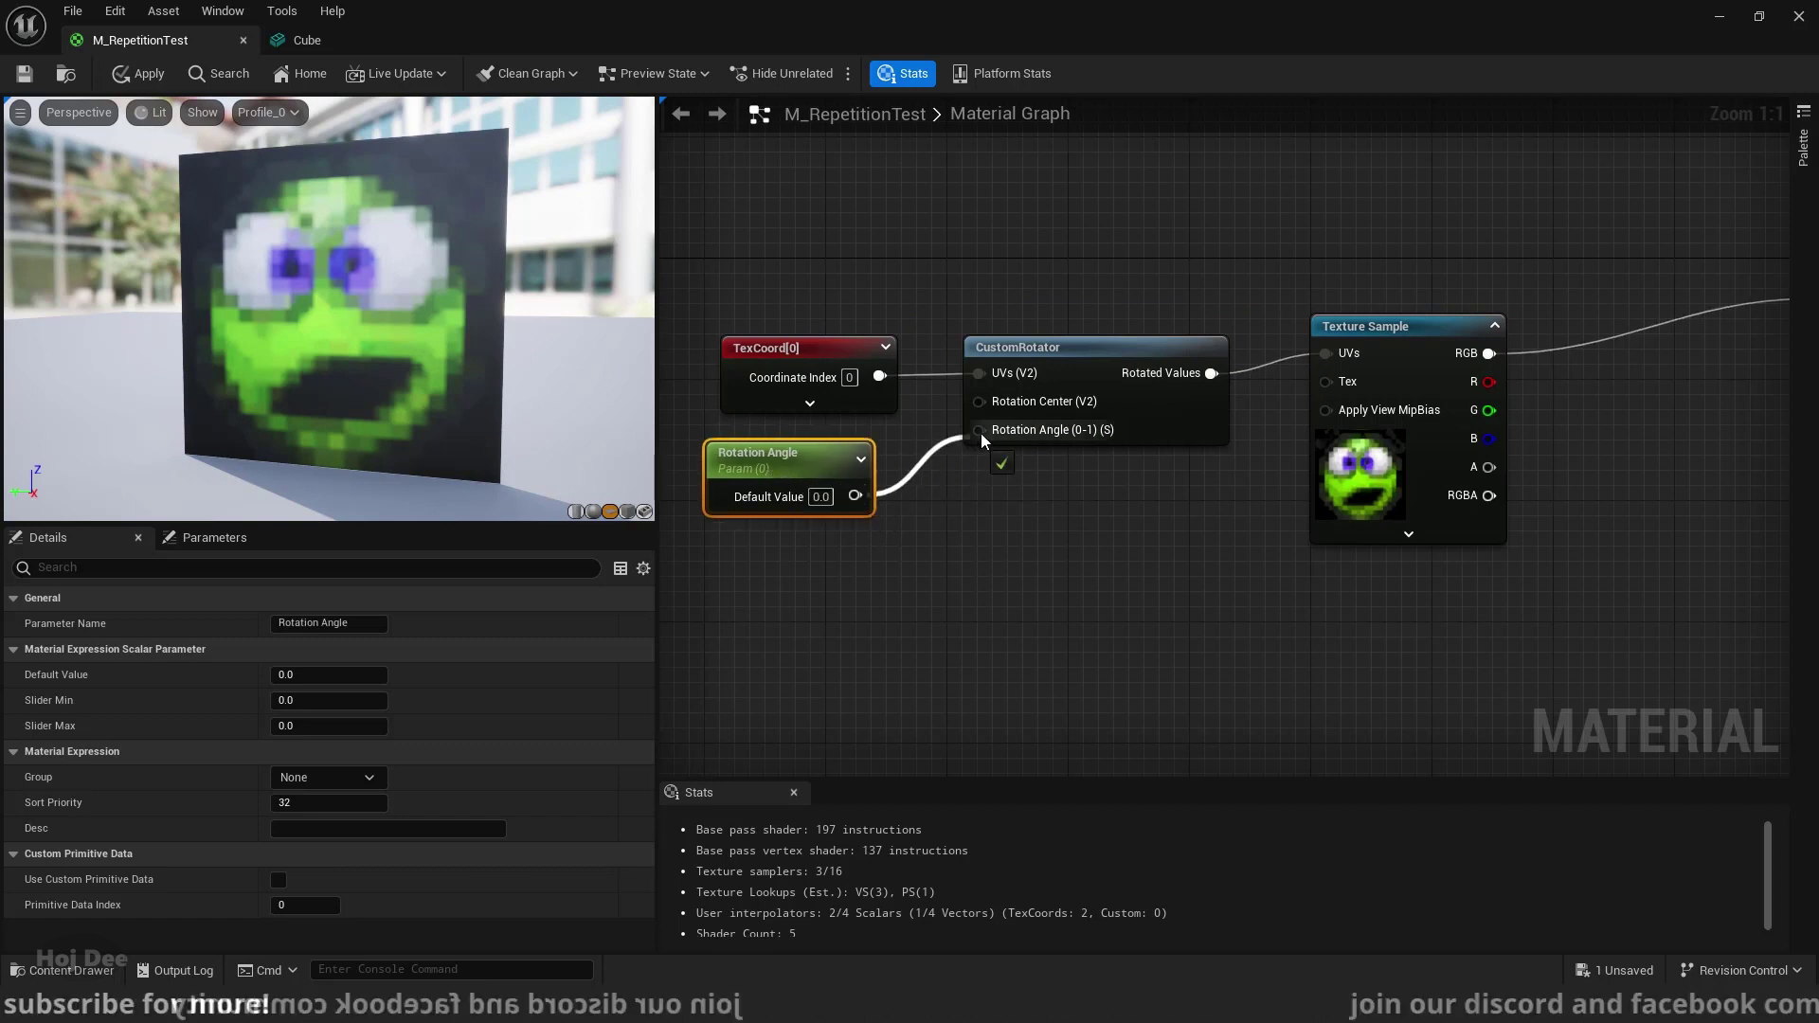
{"action": "left_click", "coordinate": [931, 556]}
{"action": "left_click", "coordinate": [135, 70]}
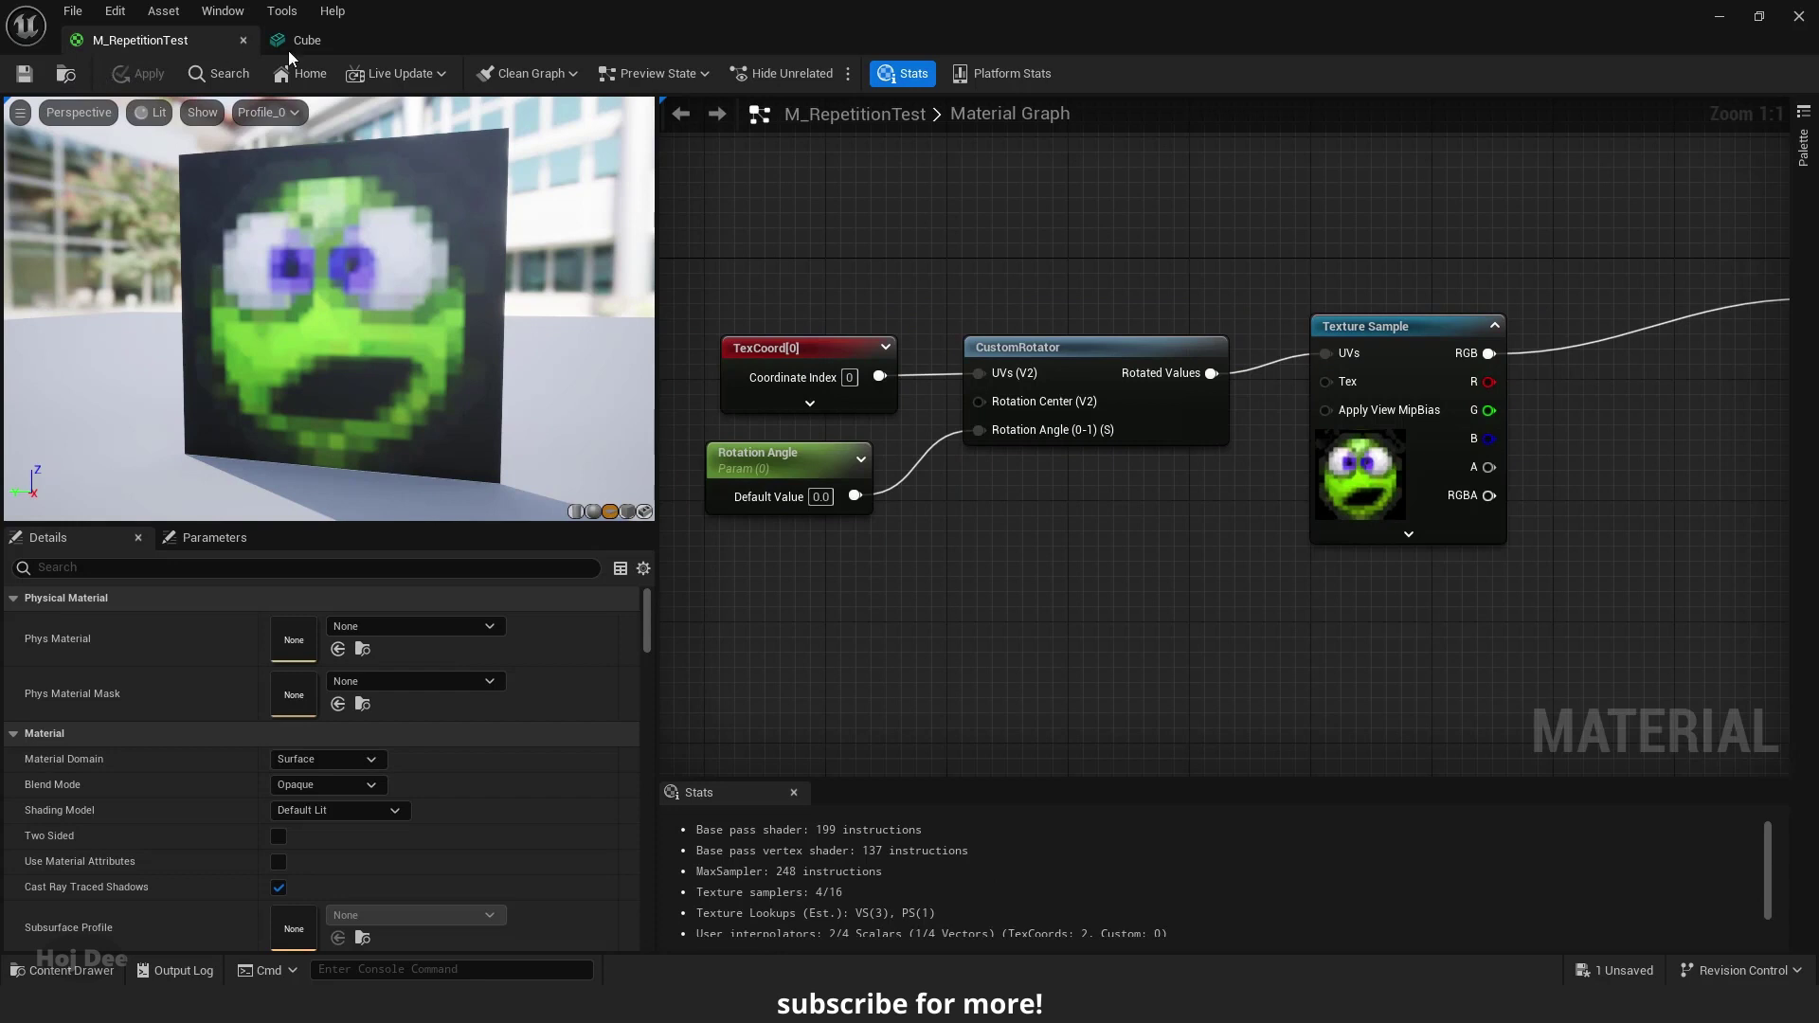
Open M_RepetitionTest_Inst beside the cube and enable the Rotation Angle override
{"action": "left_click_drag", "start_coordinate": [446, 42], "coordinate": [766, 344]}
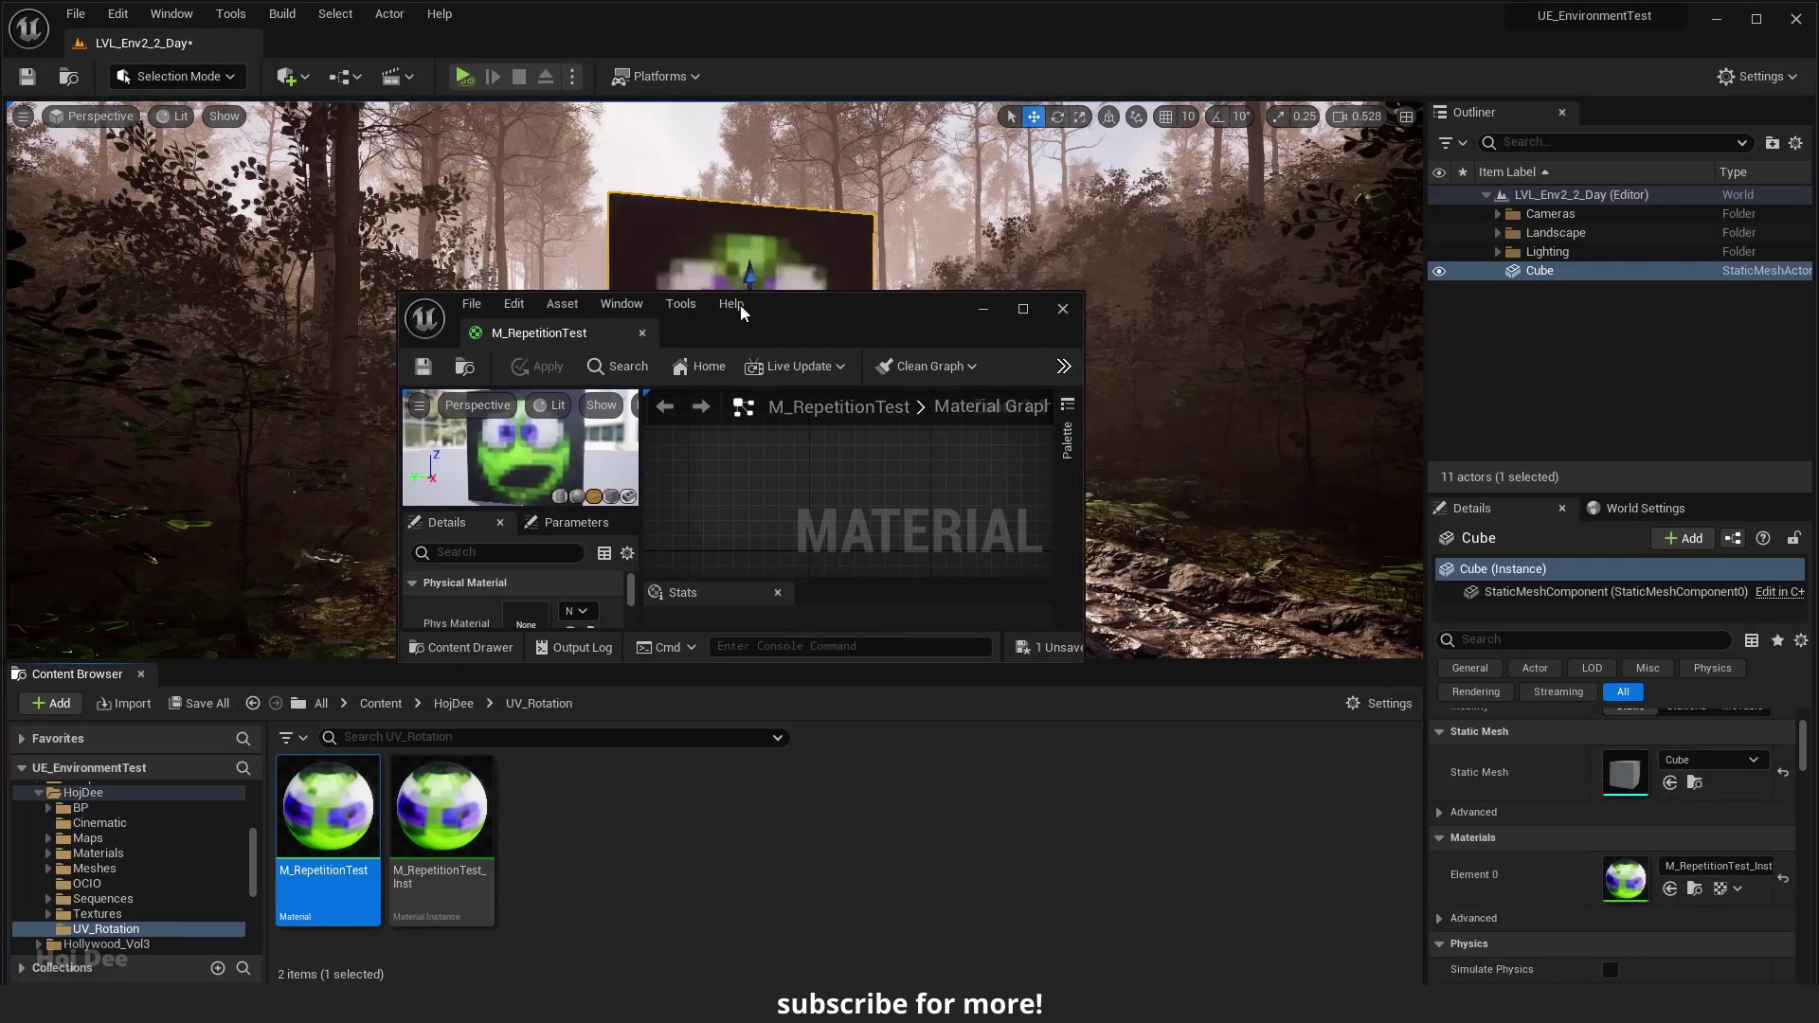
{"action": "double_click", "coordinate": [442, 807]}
{"action": "left_click_drag", "start_coordinate": [900, 331], "coordinate": [305, 368]}
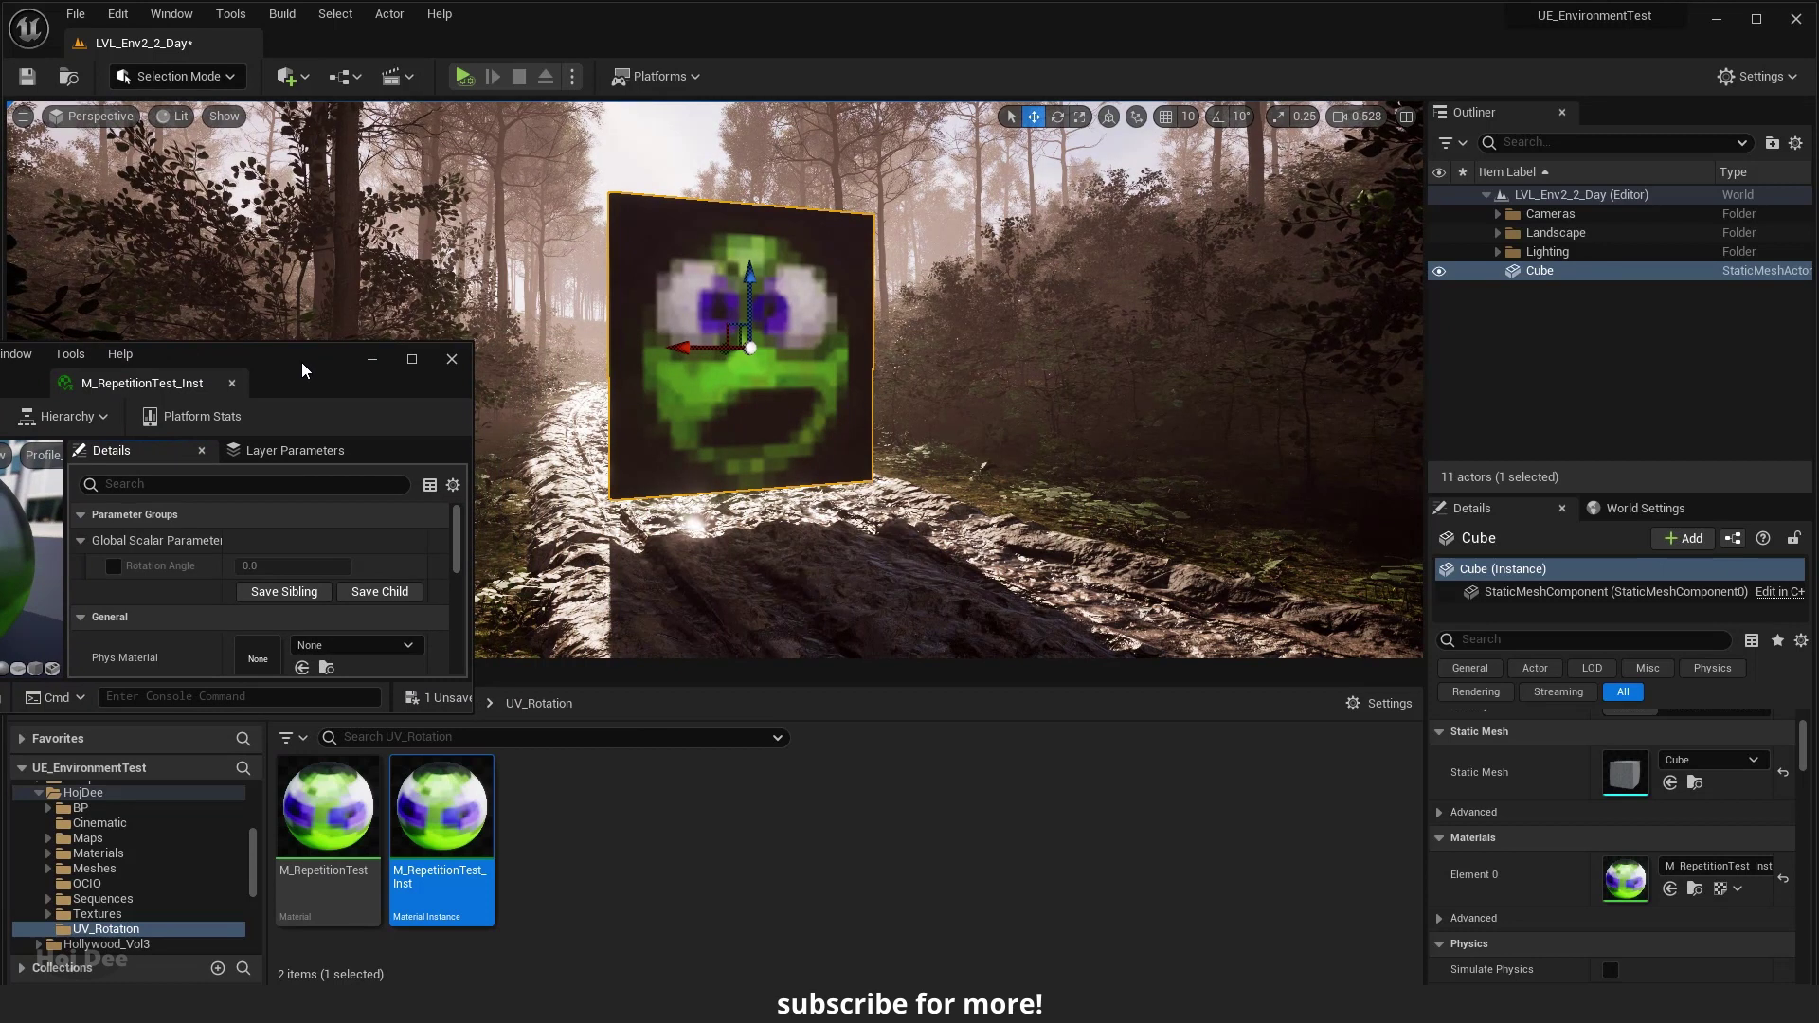
{"action": "left_click", "coordinate": [114, 566]}
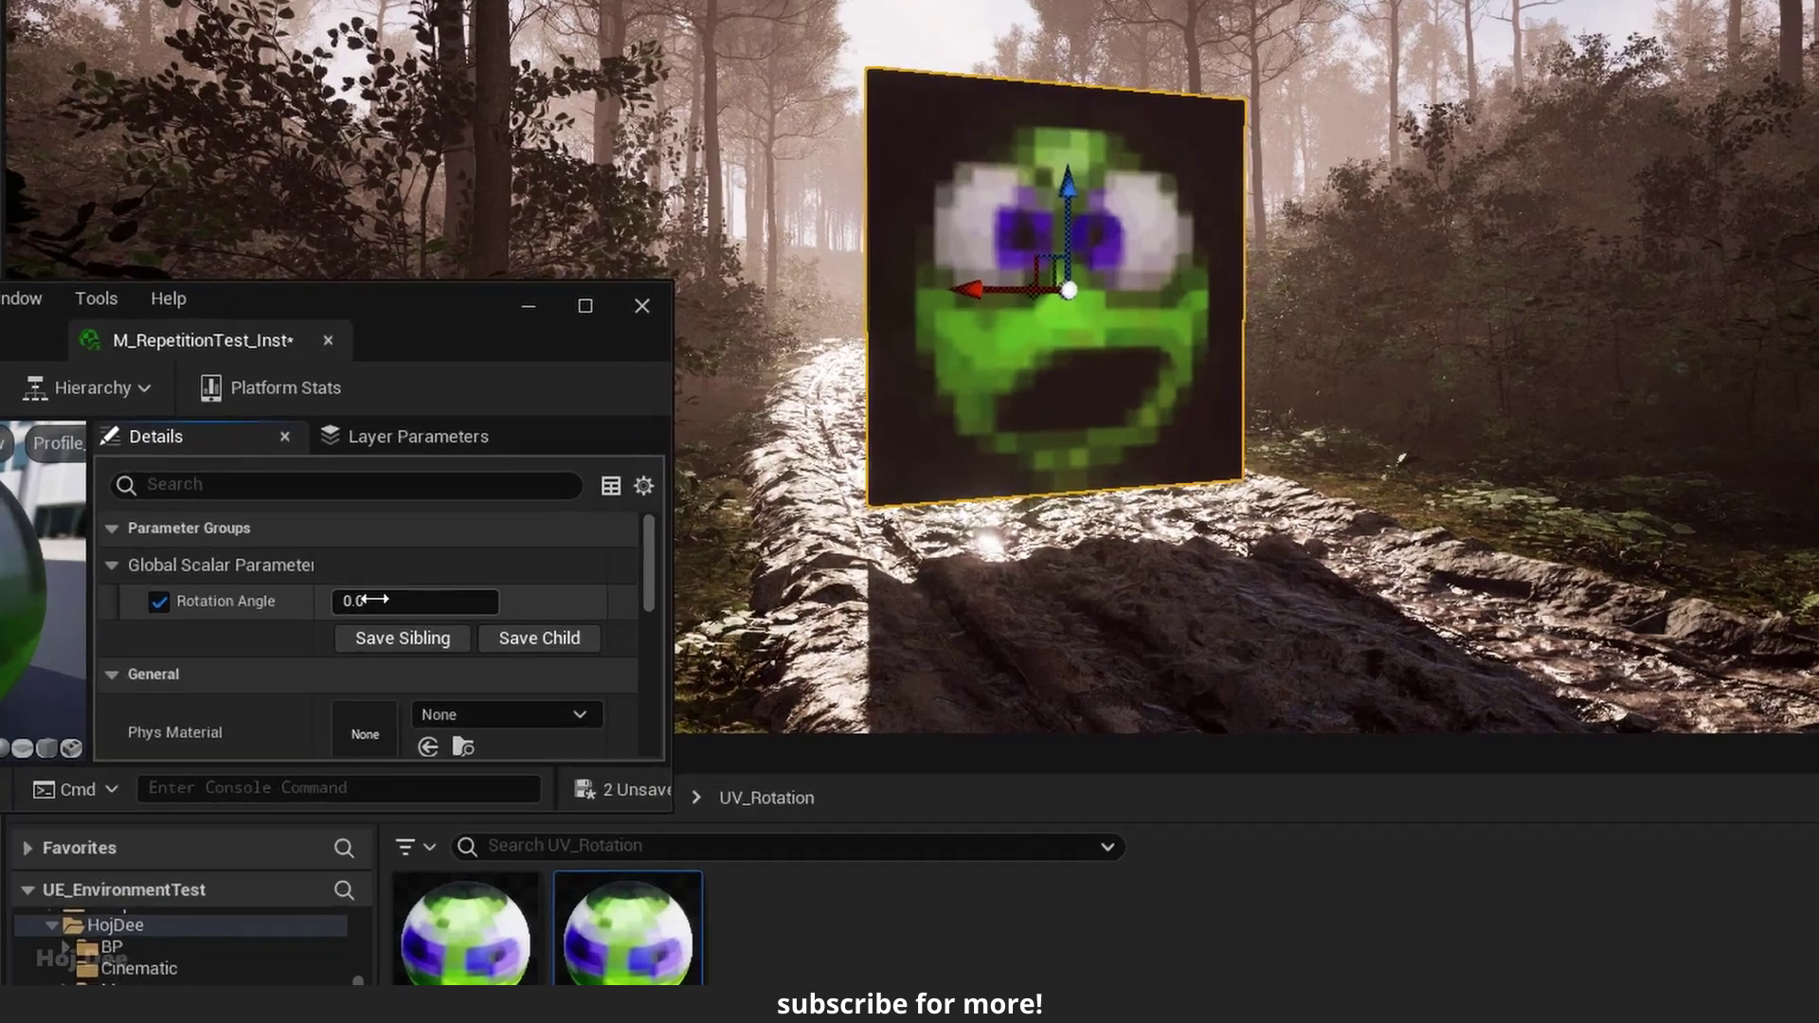
Step Rotation Angle through 0.25, 0.5, 0.75 and 1.0, turning the cube's texture
{"action": "left_click", "coordinate": [261, 565]}
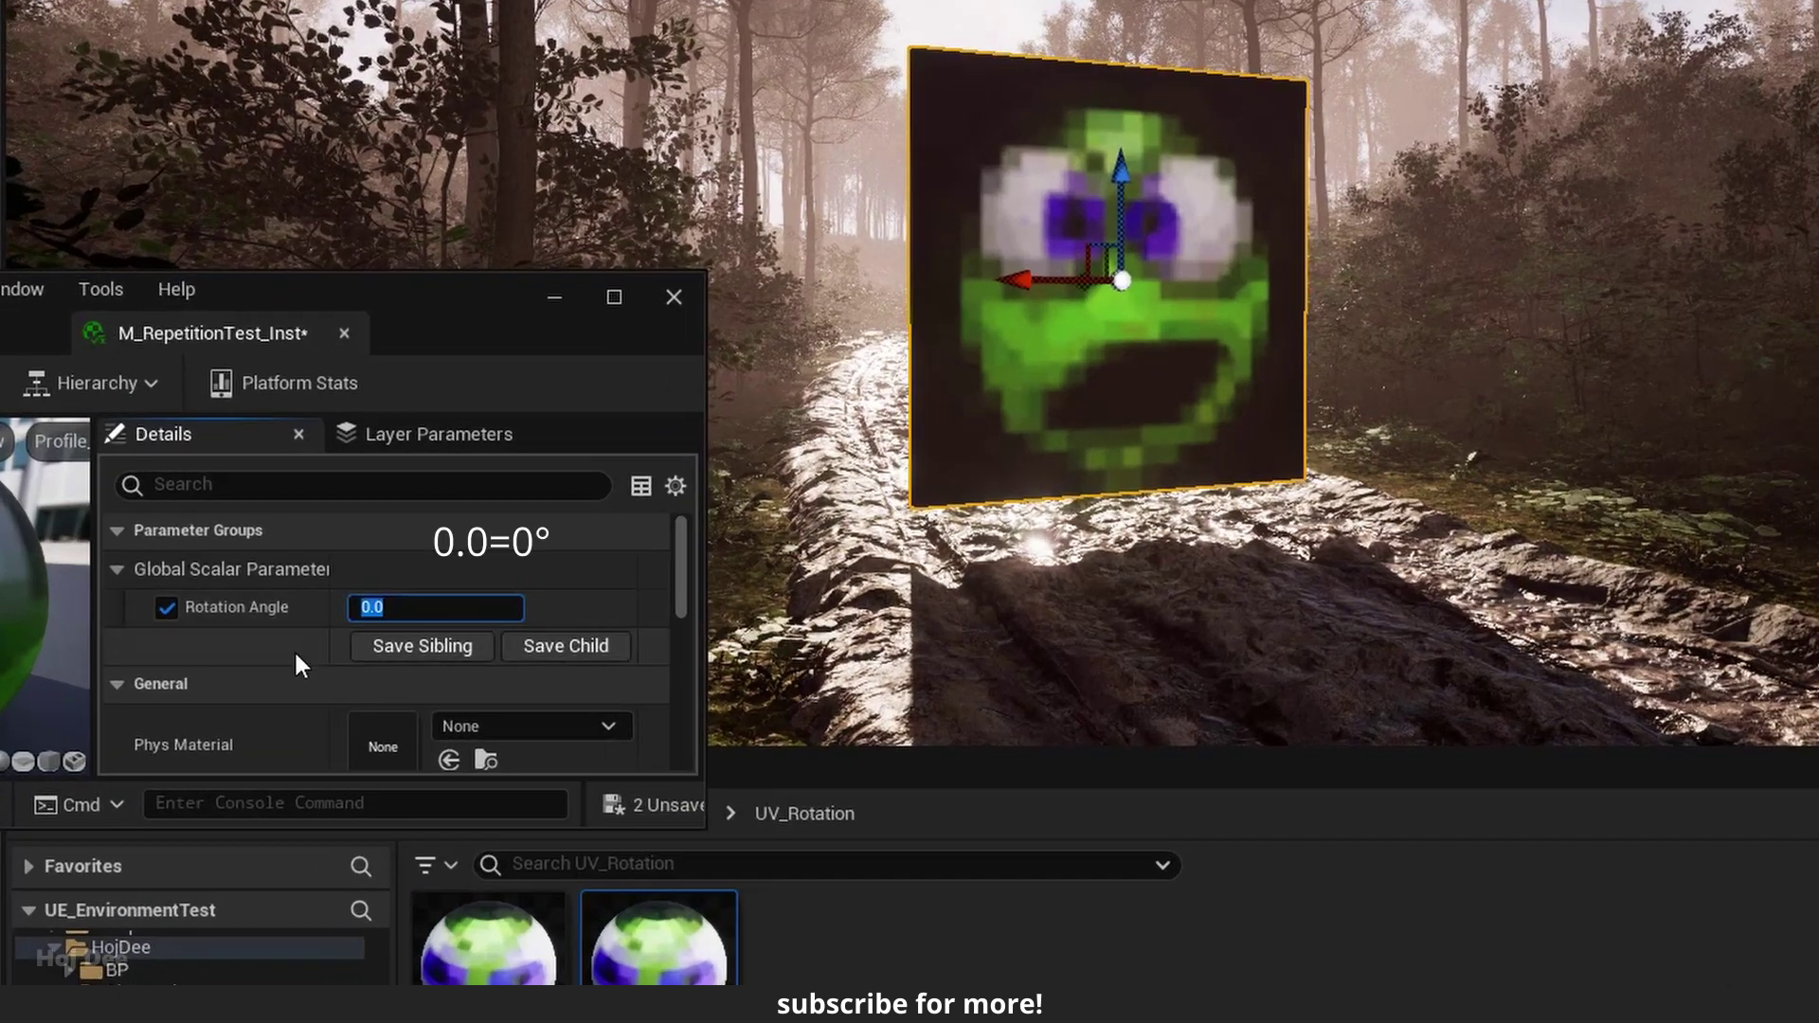
{"action": "type", "text": "0.25"}
{"action": "key", "text": "Return"}
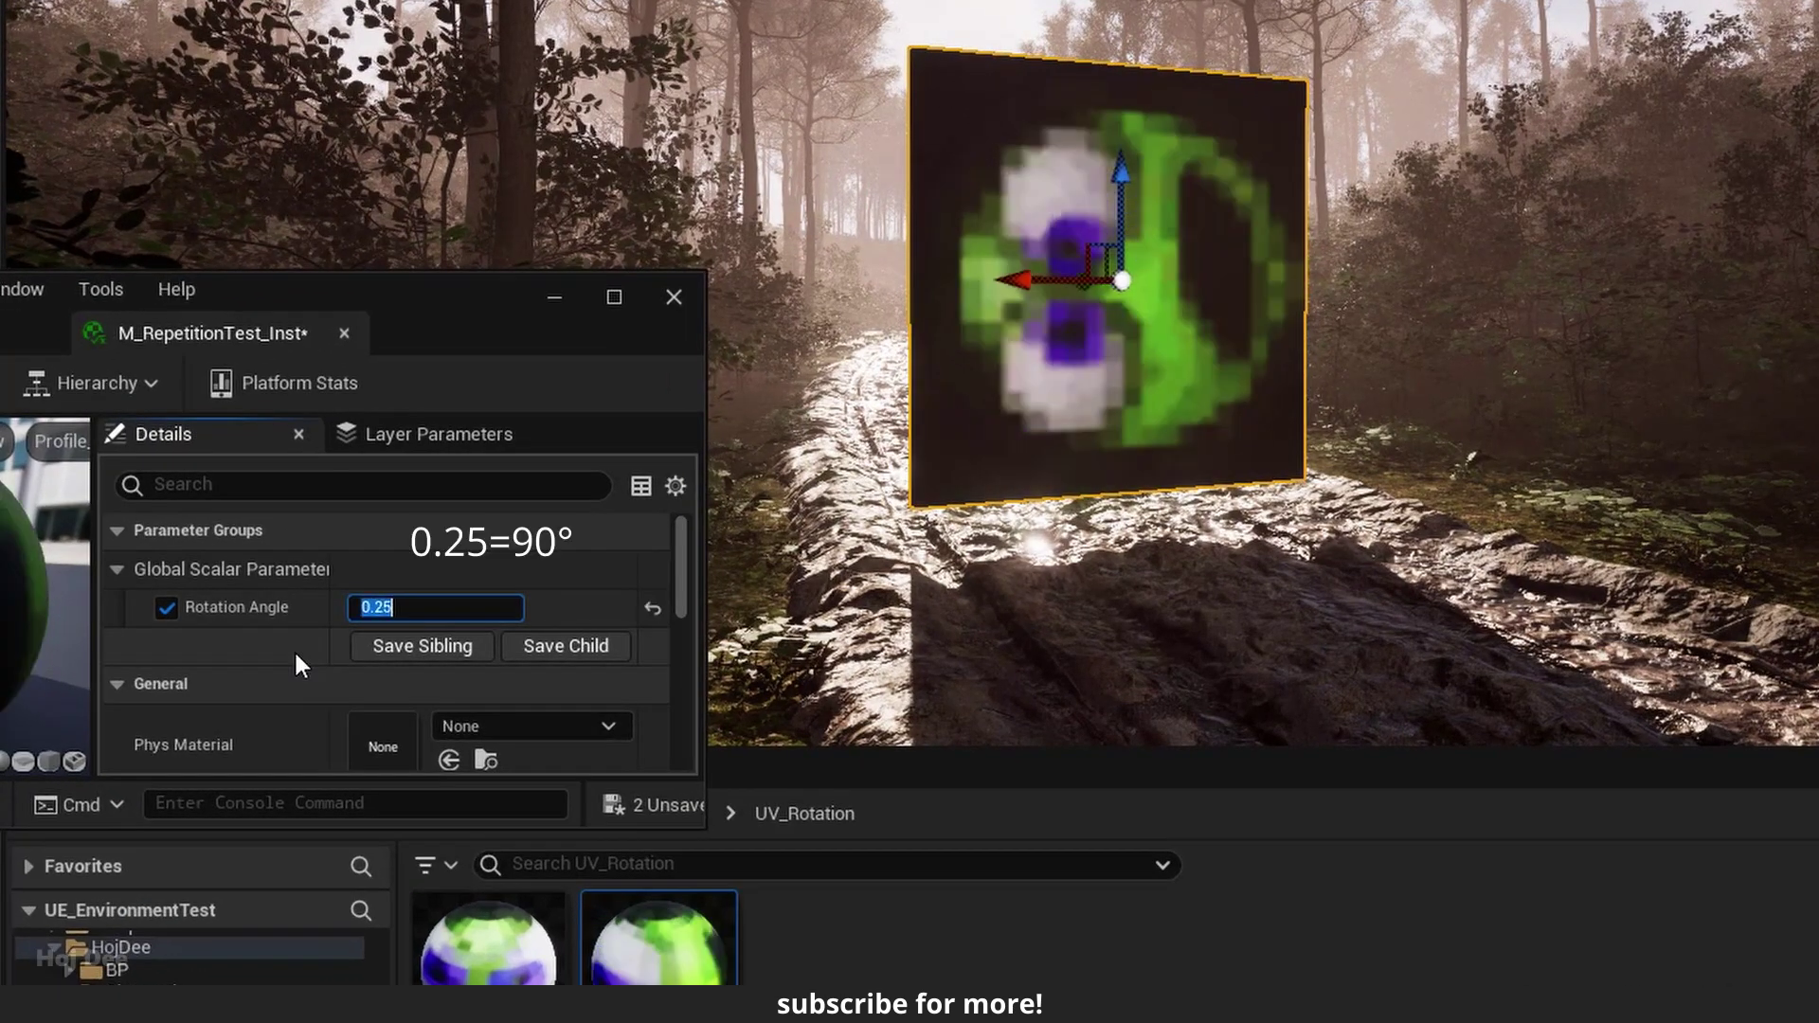
{"action": "type", "text": "0.5"}
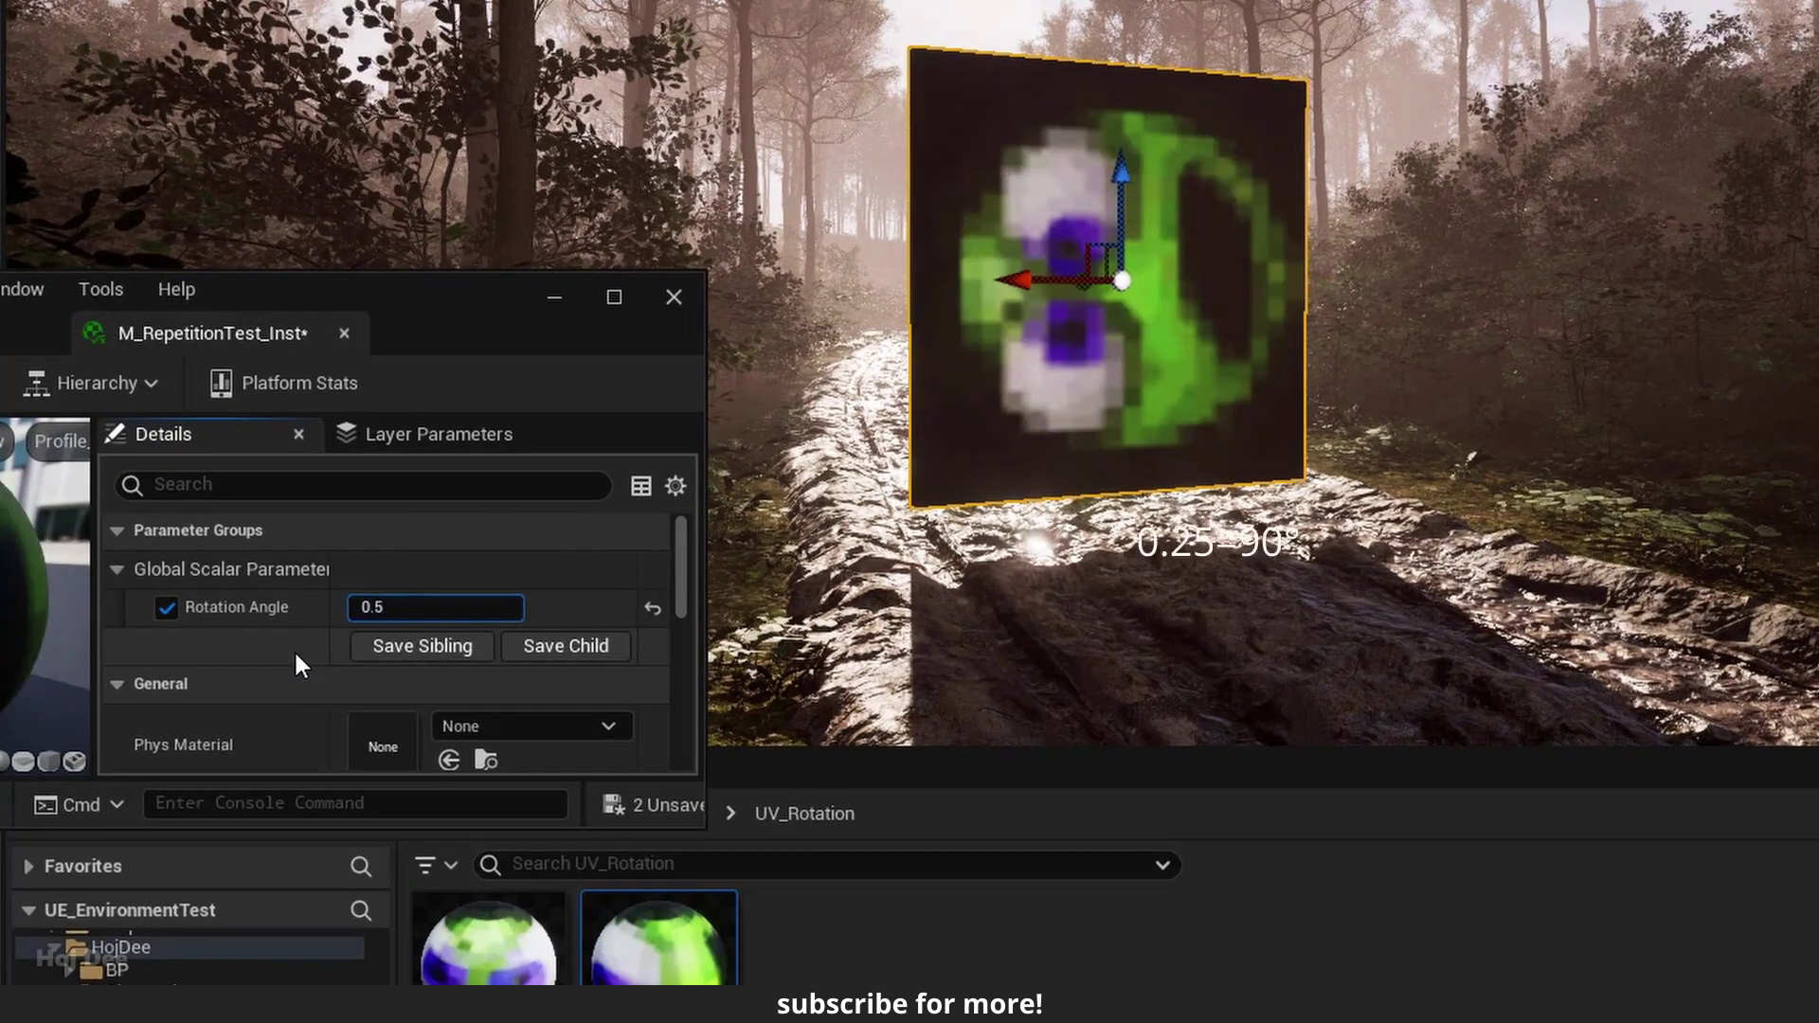
{"action": "key", "text": "Return"}
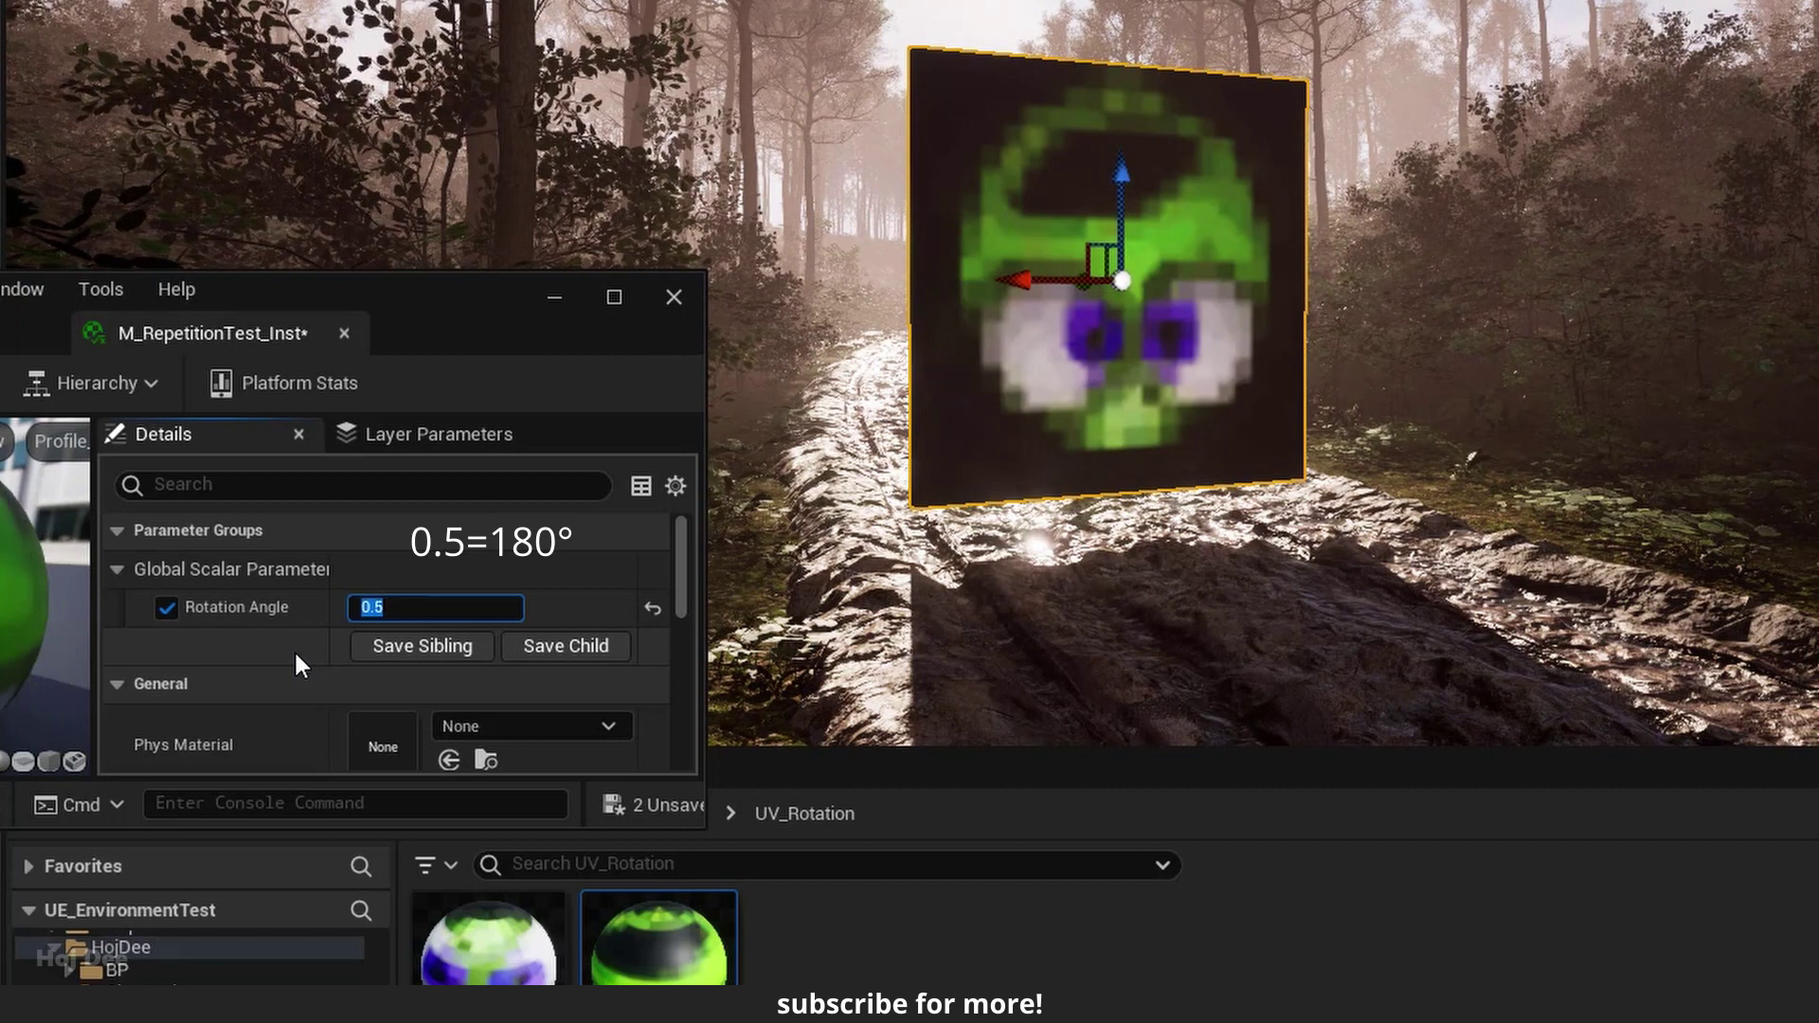
{"action": "type", "text": "0.75"}
{"action": "key", "text": "Return"}
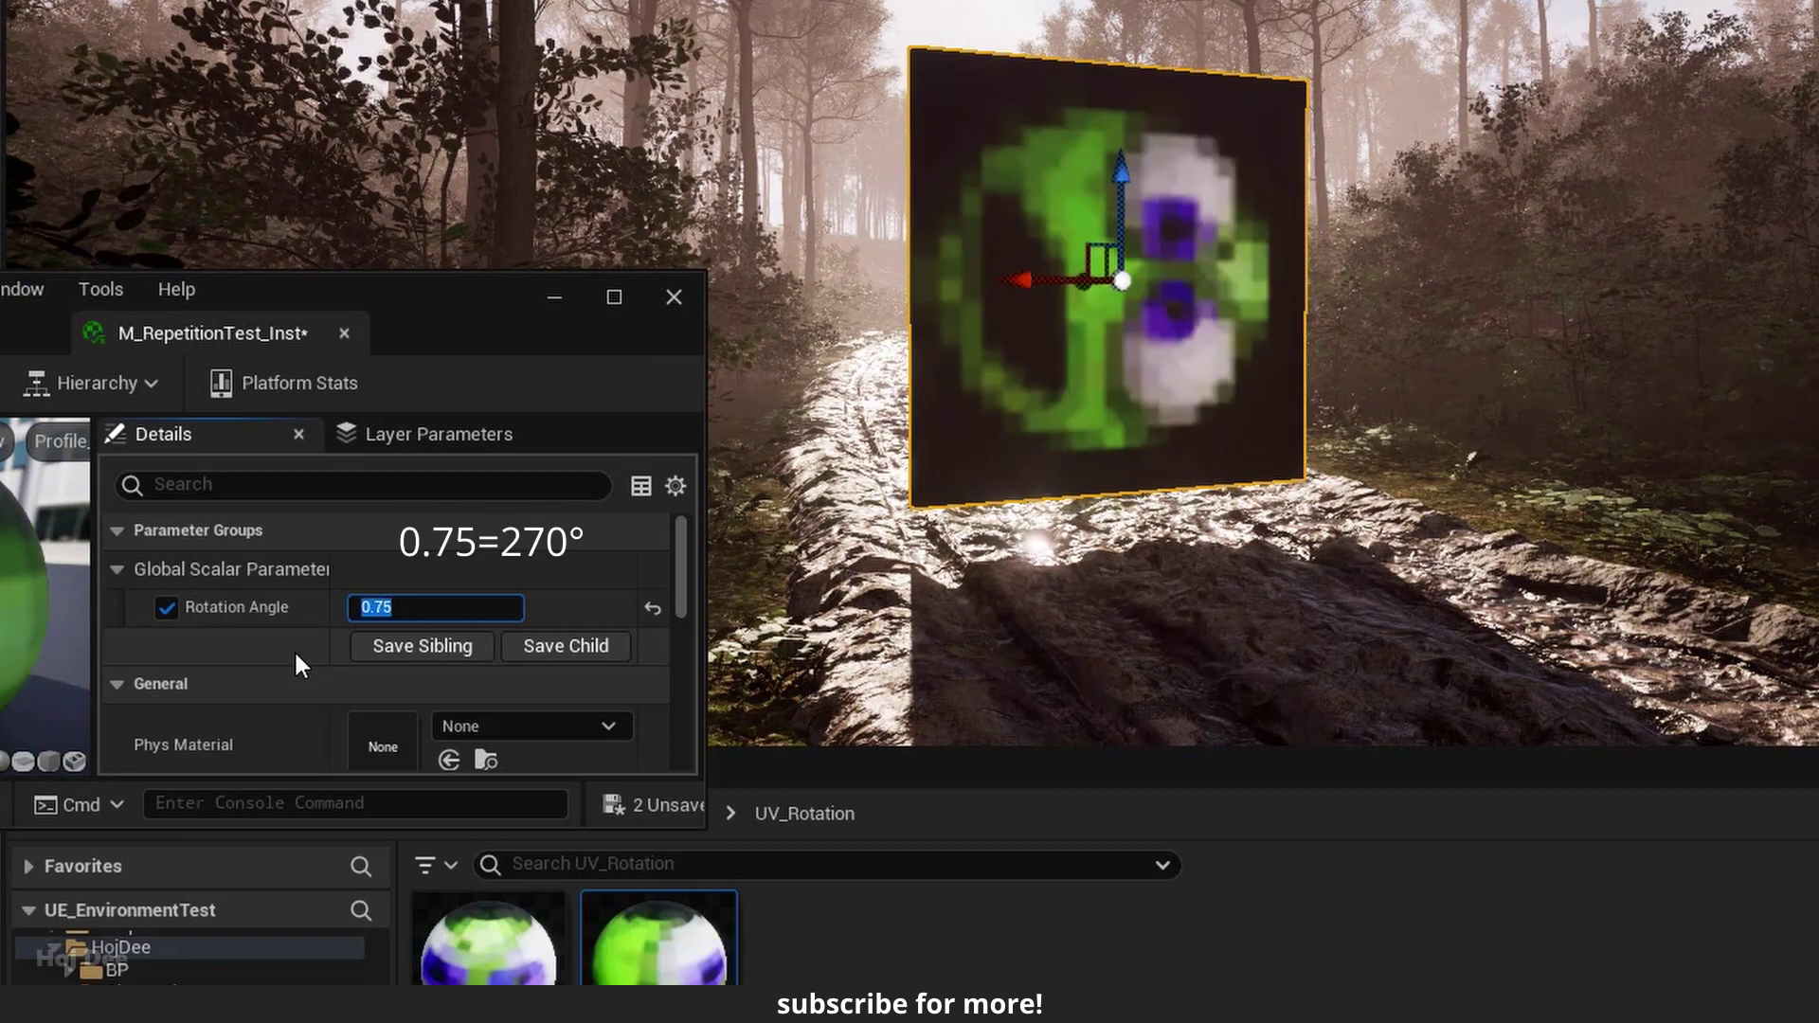
{"action": "type", "text": "1.0"}
{"action": "key", "text": "Return"}
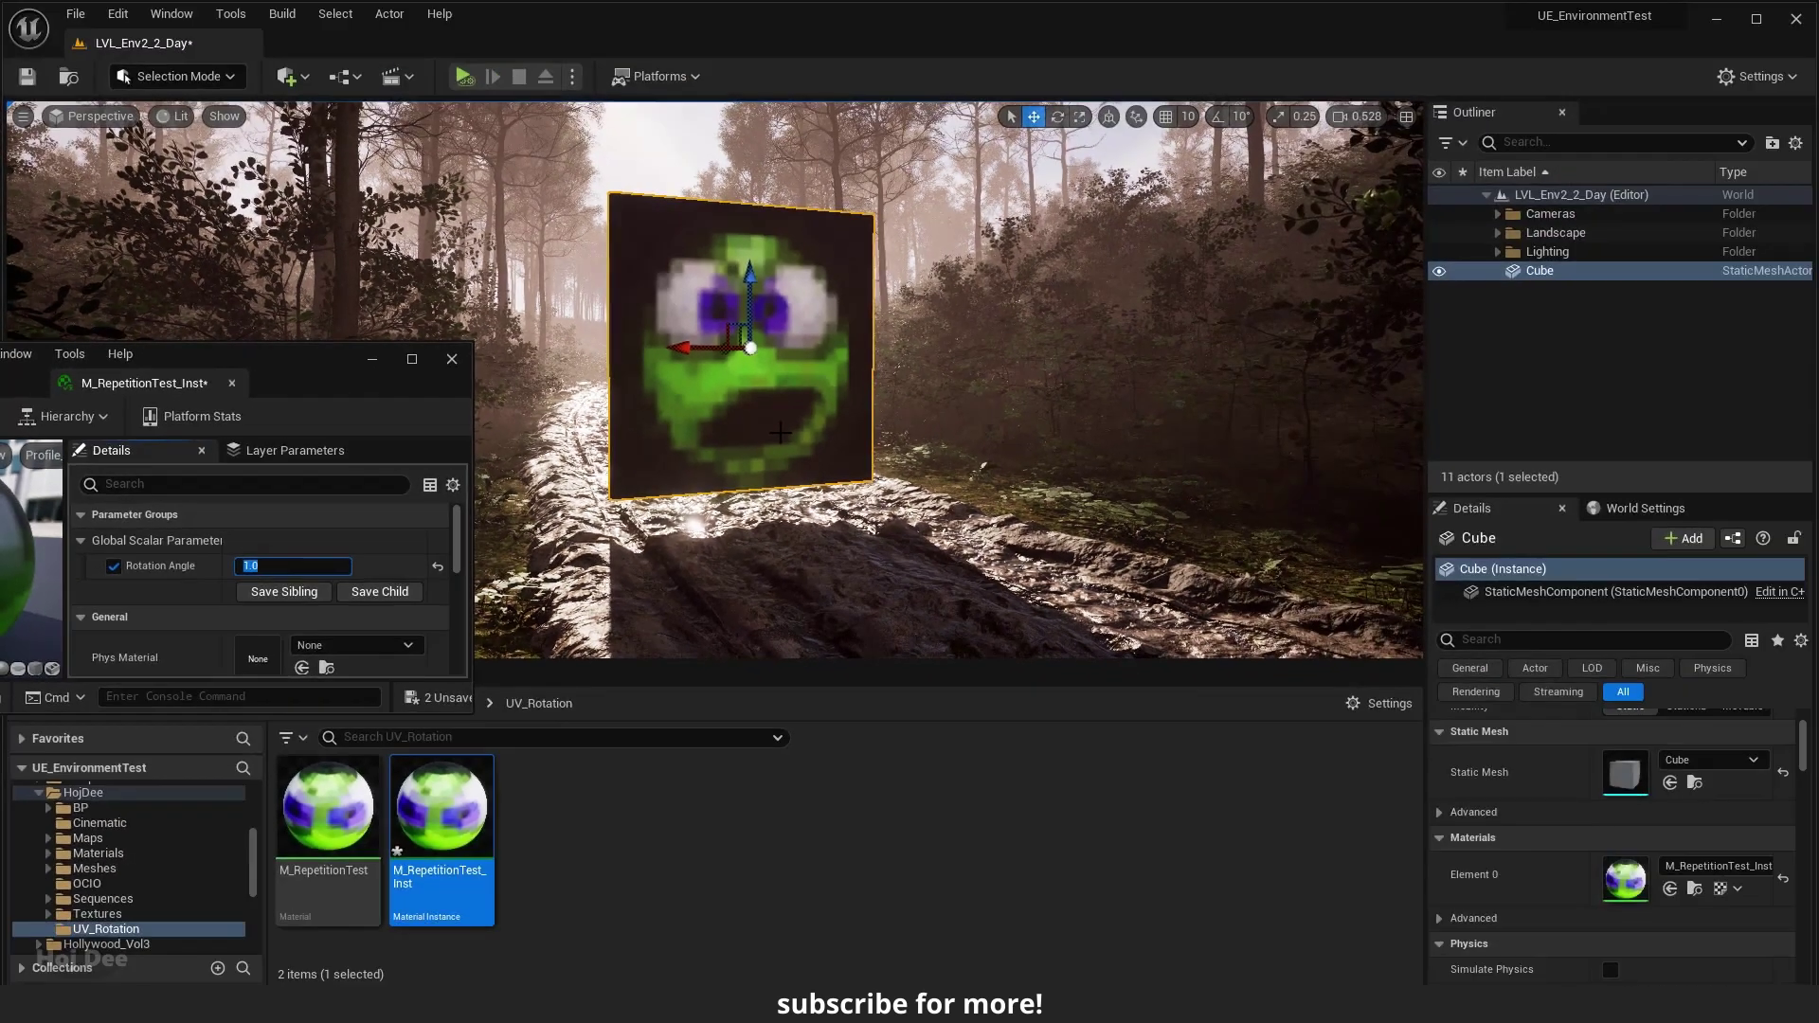
{"action": "left_click", "coordinate": [1203, 379]}
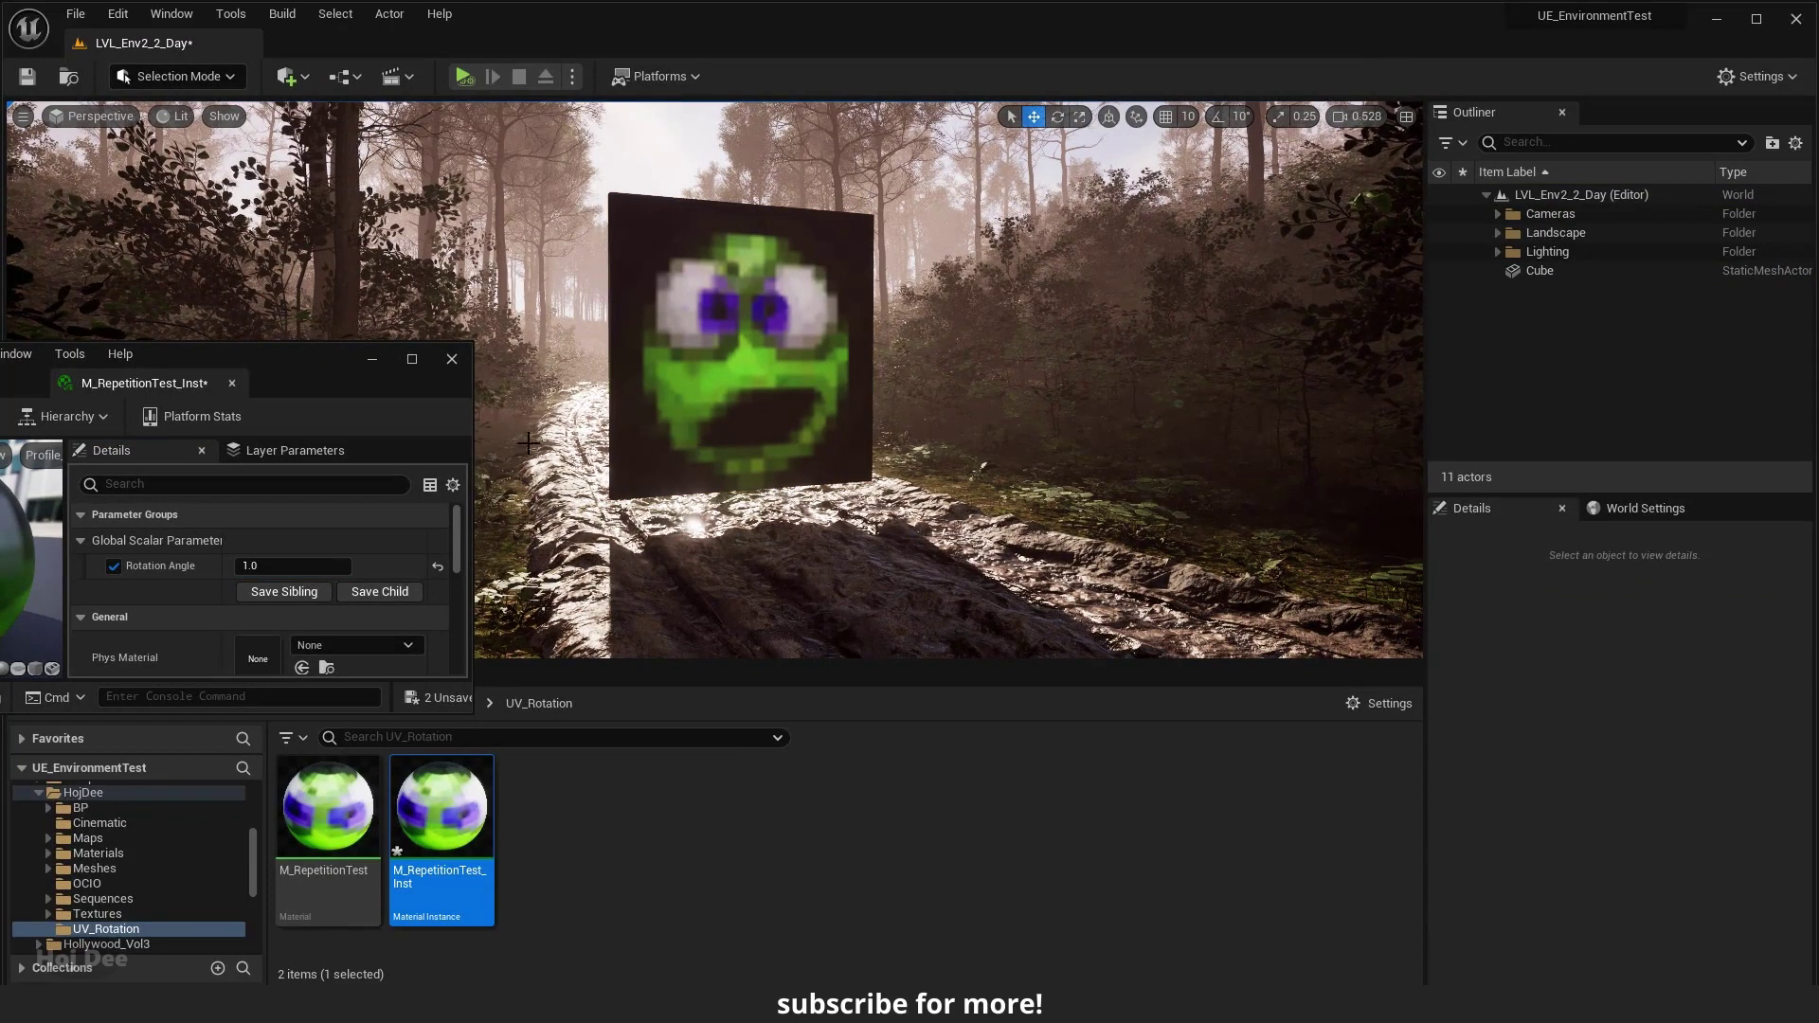
Add a Divide node with a Constant of 360 wired into its B input
{"action": "left_click", "coordinate": [412, 359]}
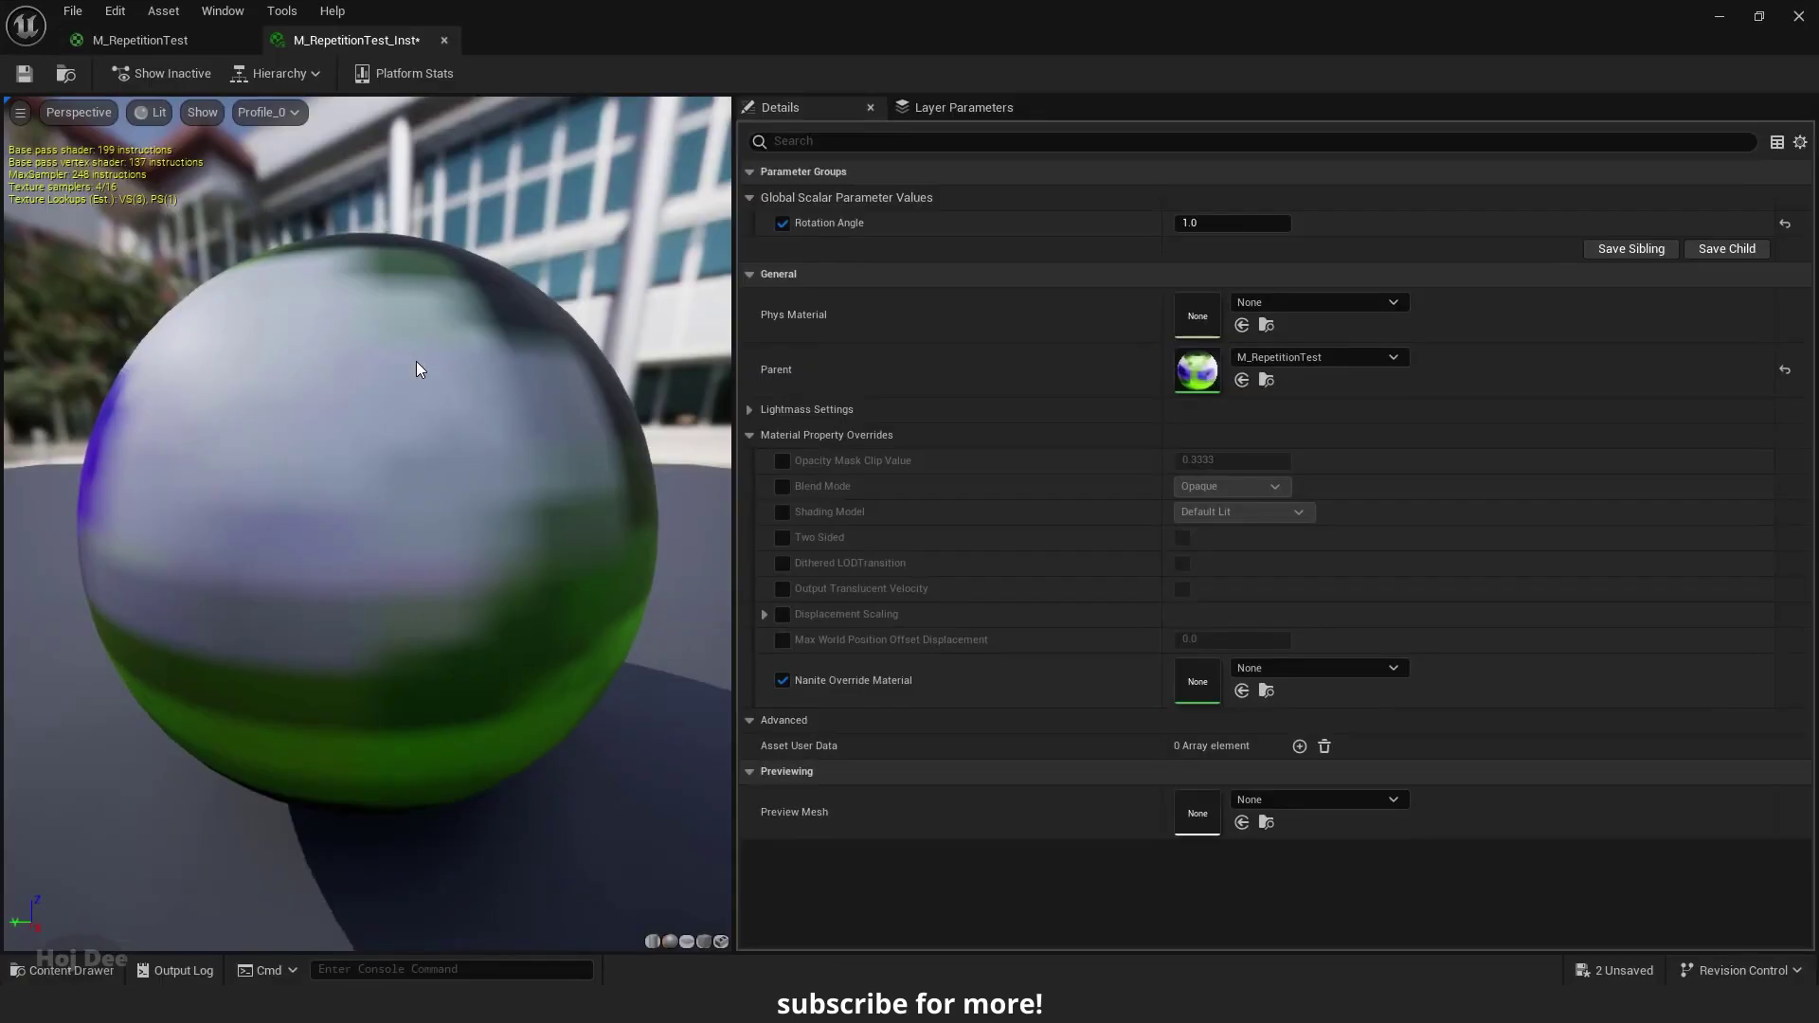
{"action": "left_click", "coordinate": [194, 41]}
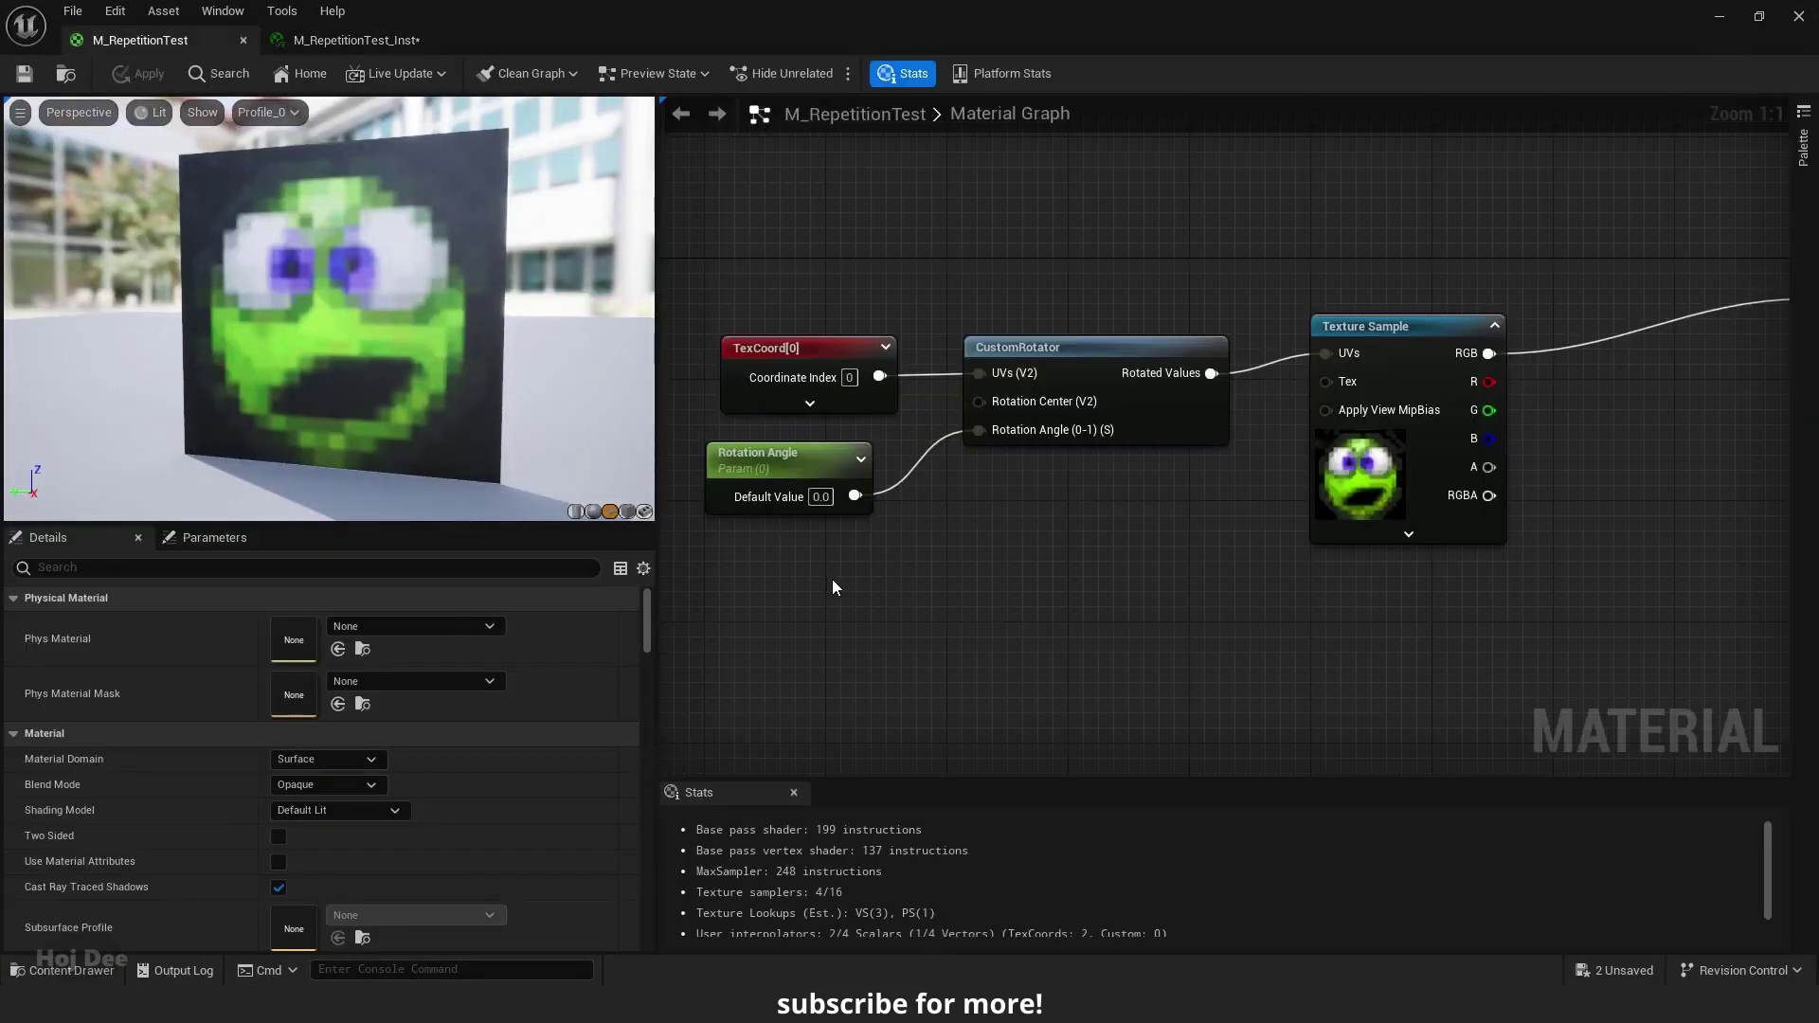
{"action": "right_click", "coordinate": [877, 545]}
{"action": "type", "text": "divide"}
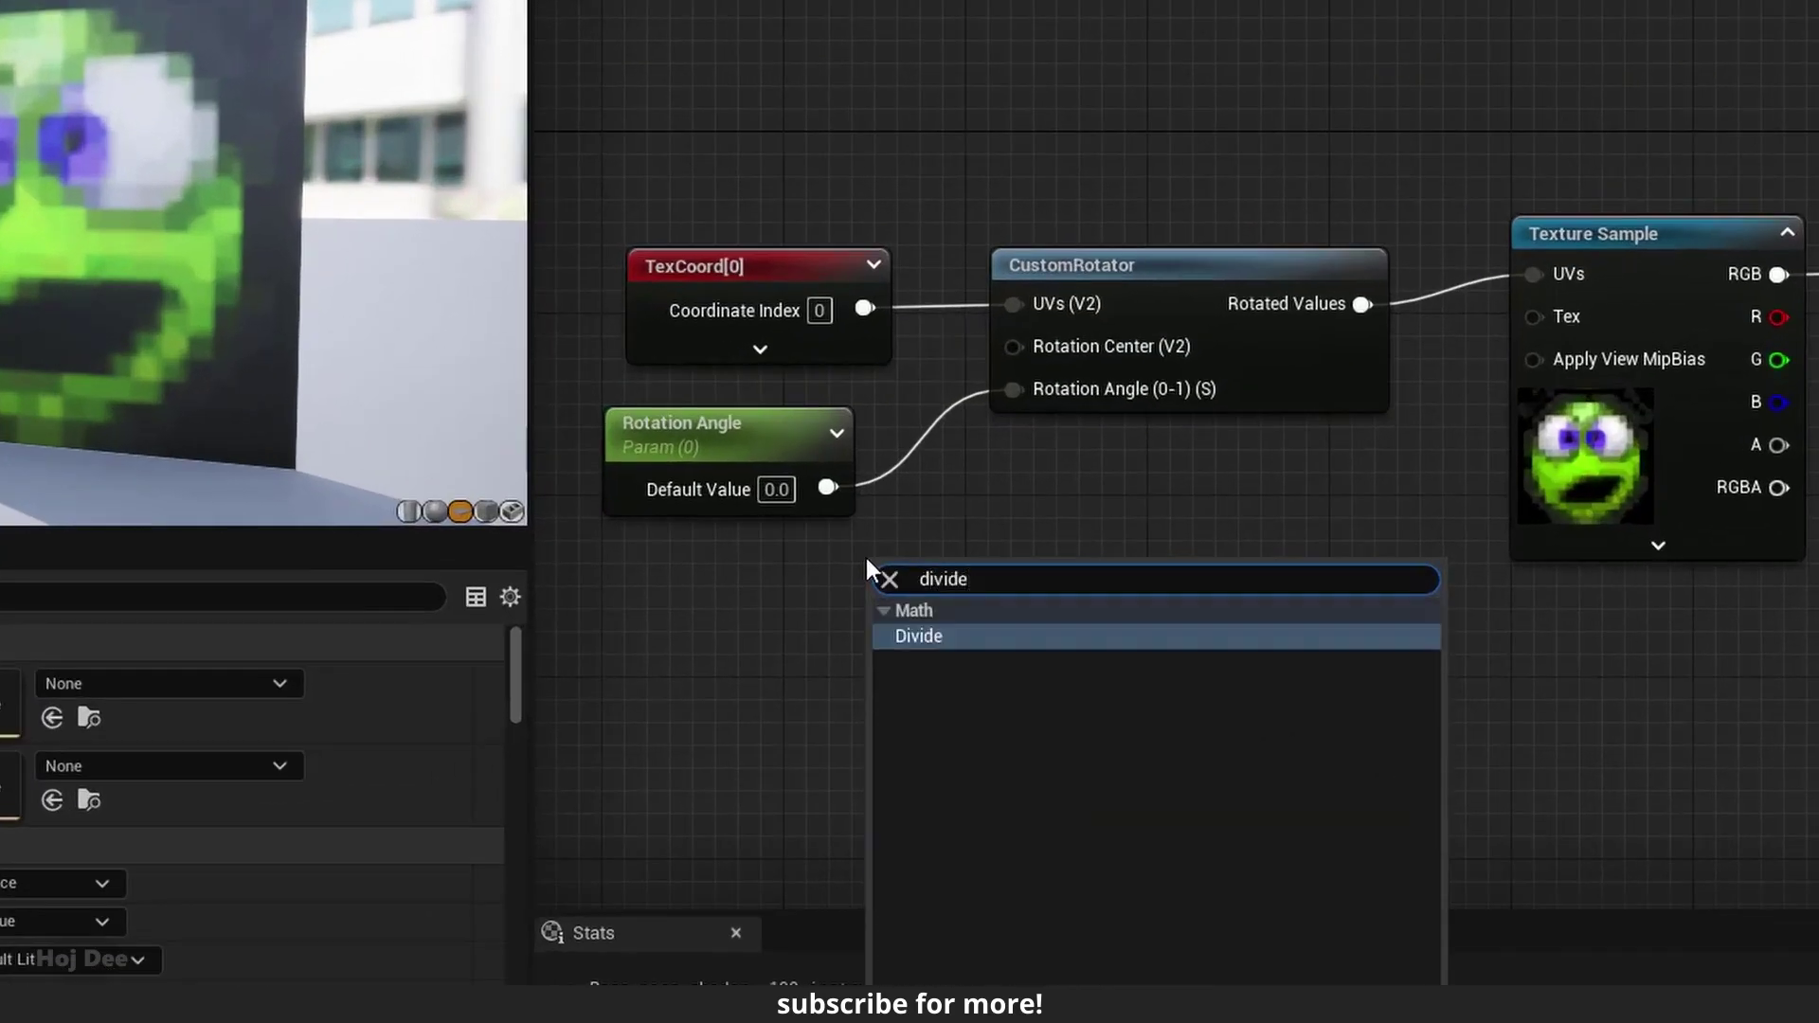
{"action": "key", "text": "Return"}
{"action": "left_click", "coordinate": [680, 721]}
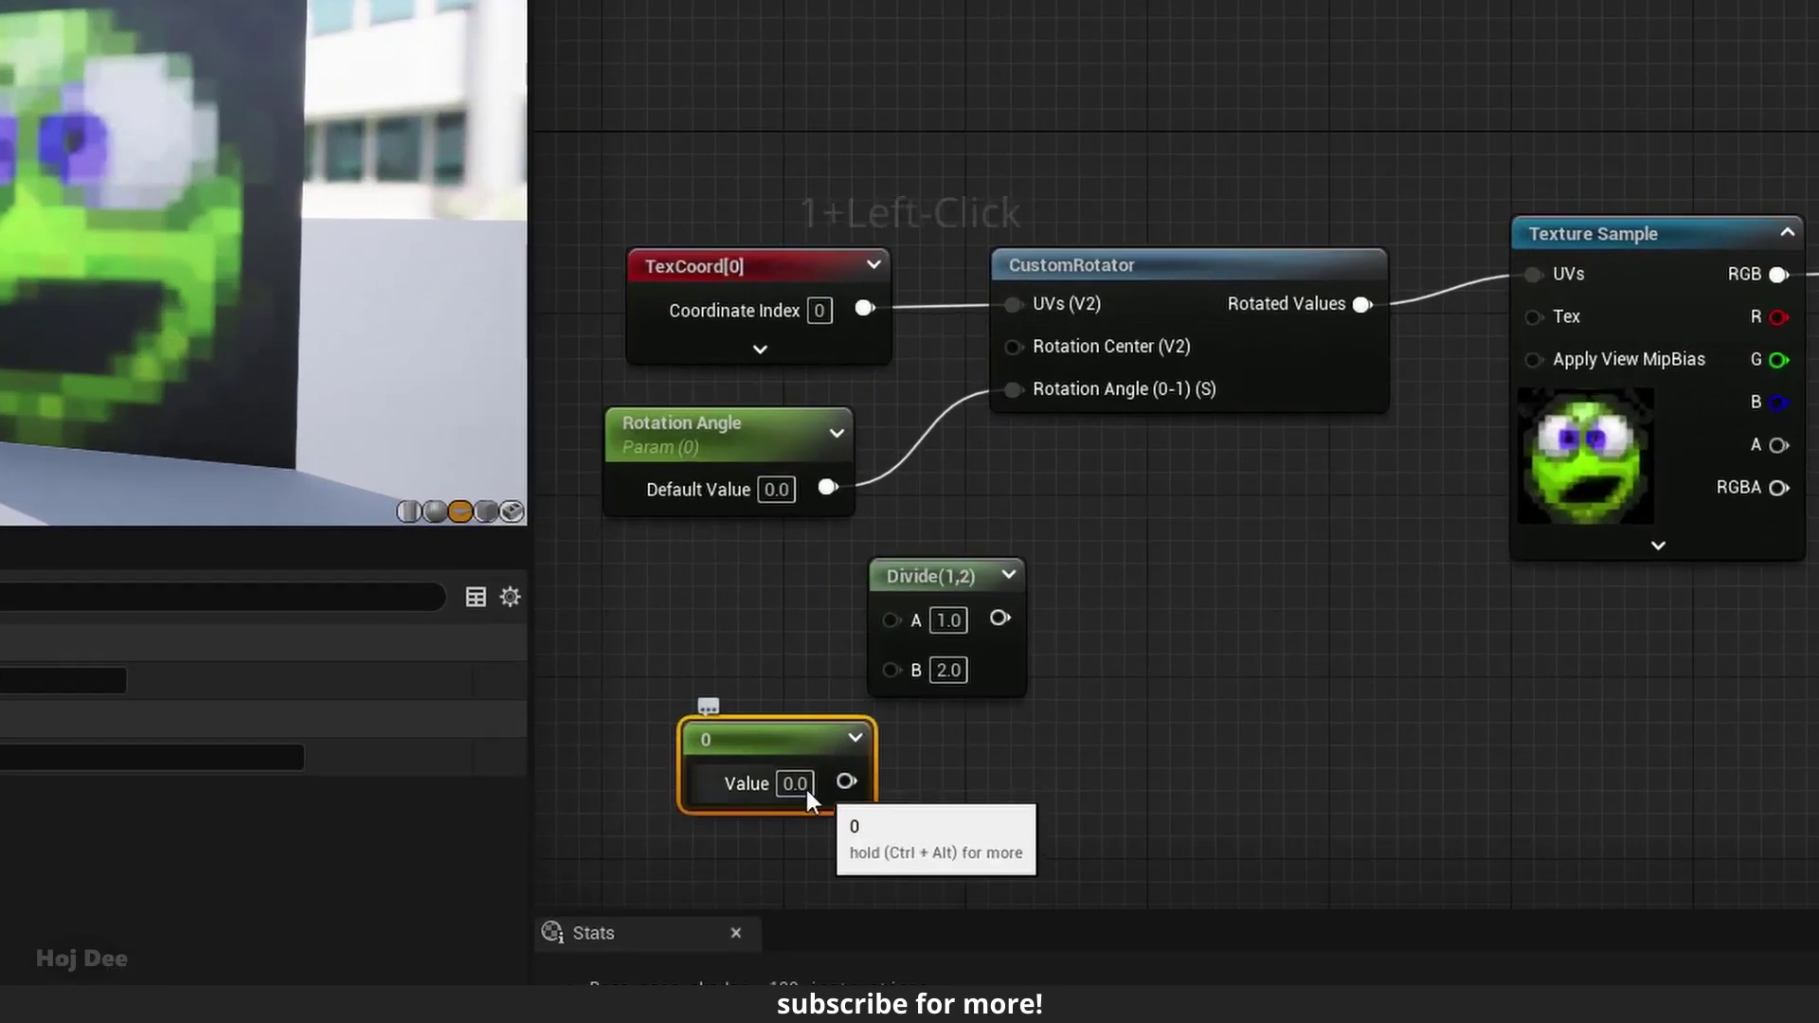
{"action": "left_click", "coordinate": [833, 692]}
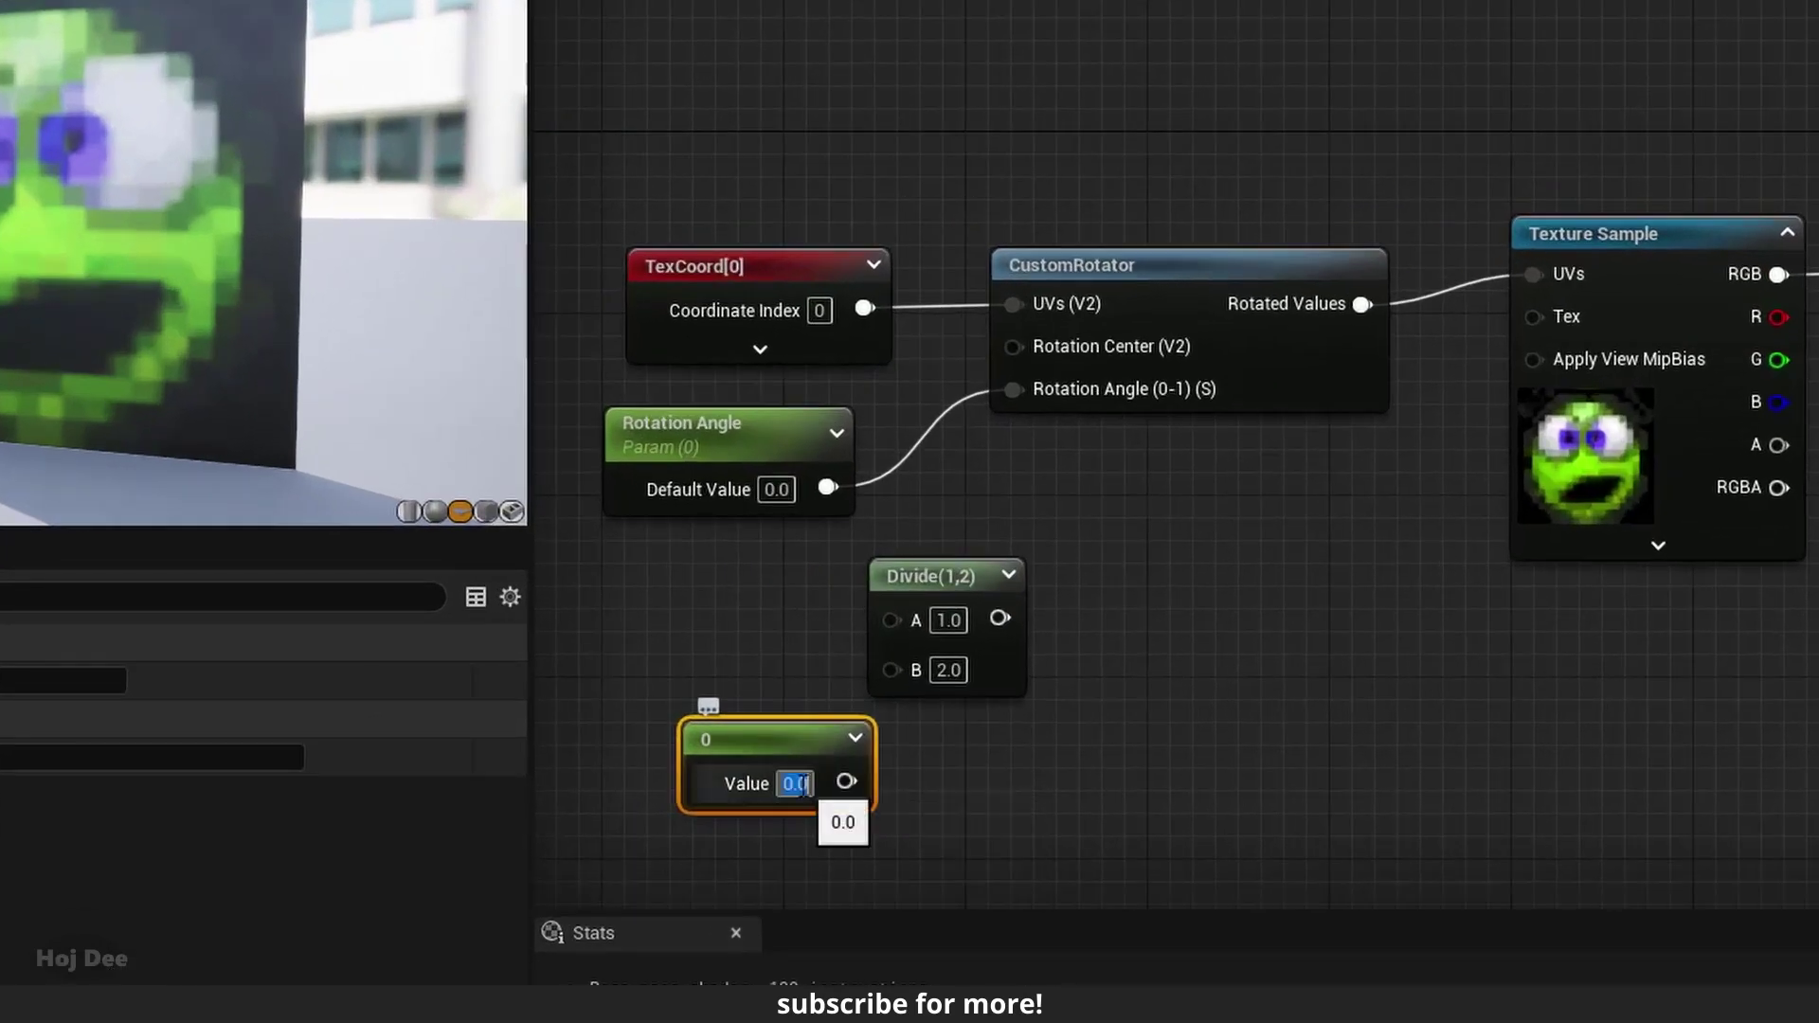
{"action": "type", "text": "360"}
{"action": "key", "text": "Return"}
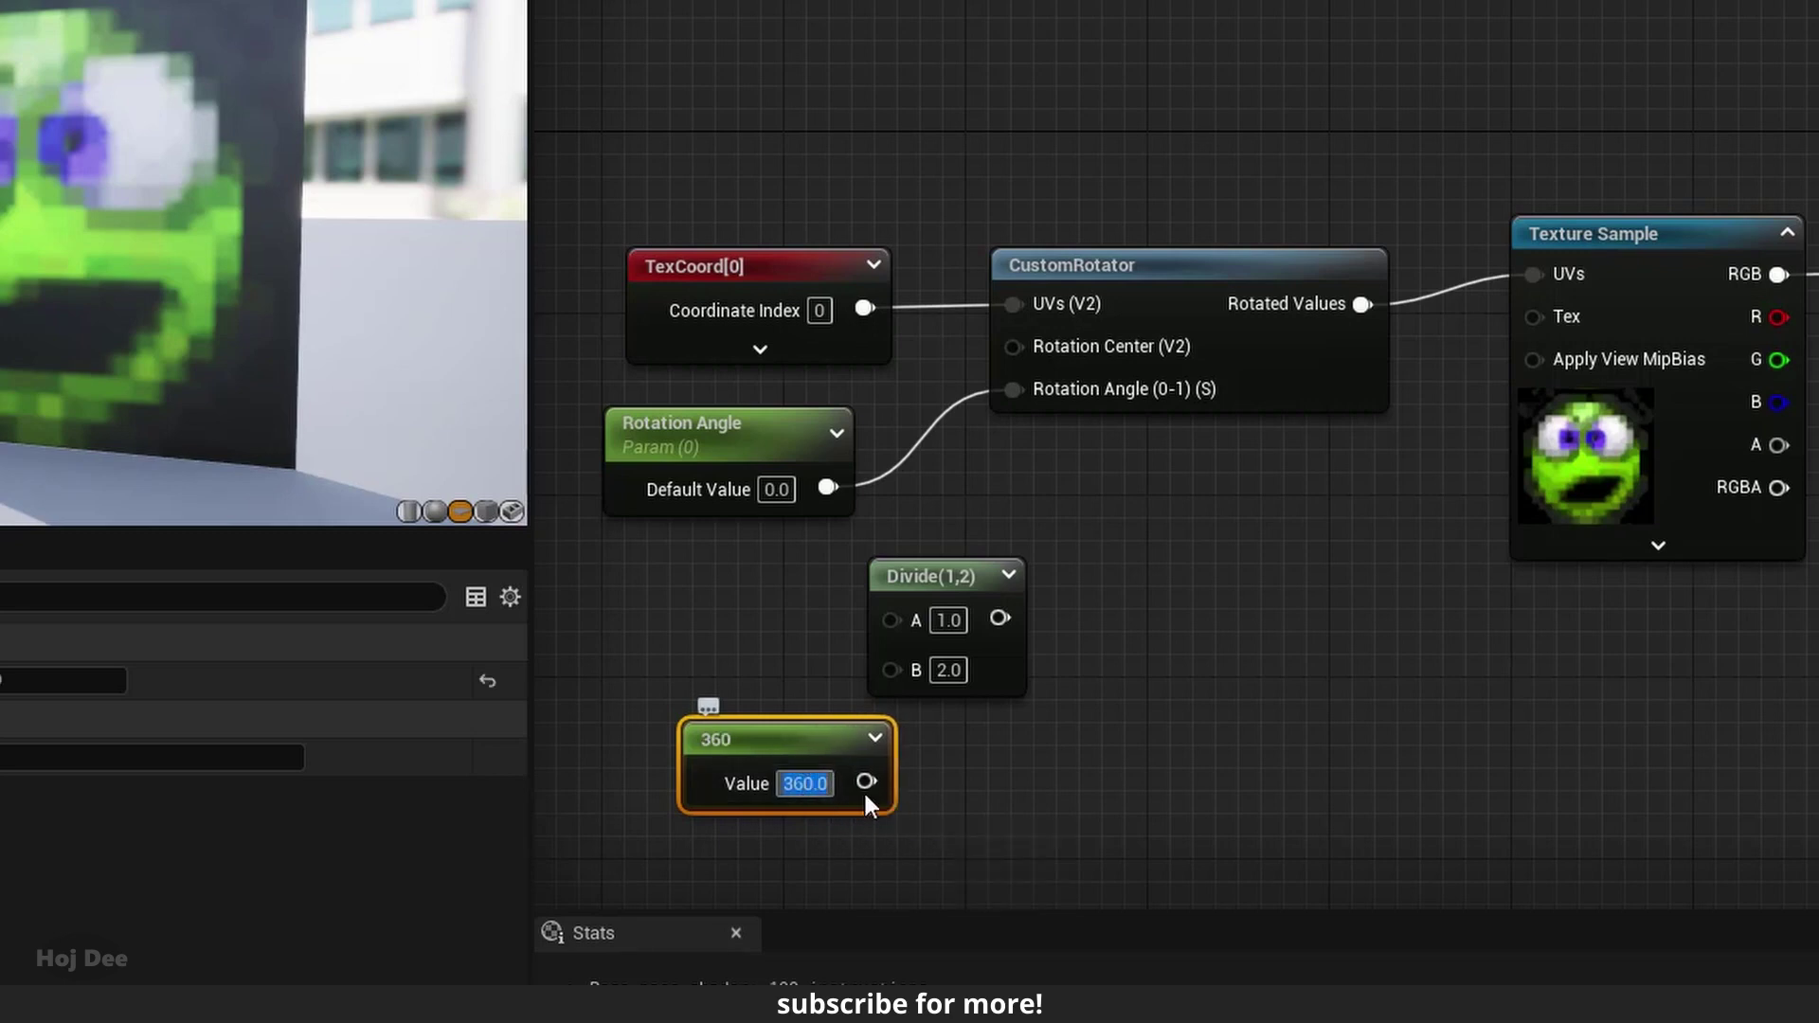
{"action": "left_click_drag", "start_coordinate": [864, 782], "coordinate": [890, 668]}
{"action": "left_click_drag", "start_coordinate": [835, 738], "coordinate": [735, 697]}
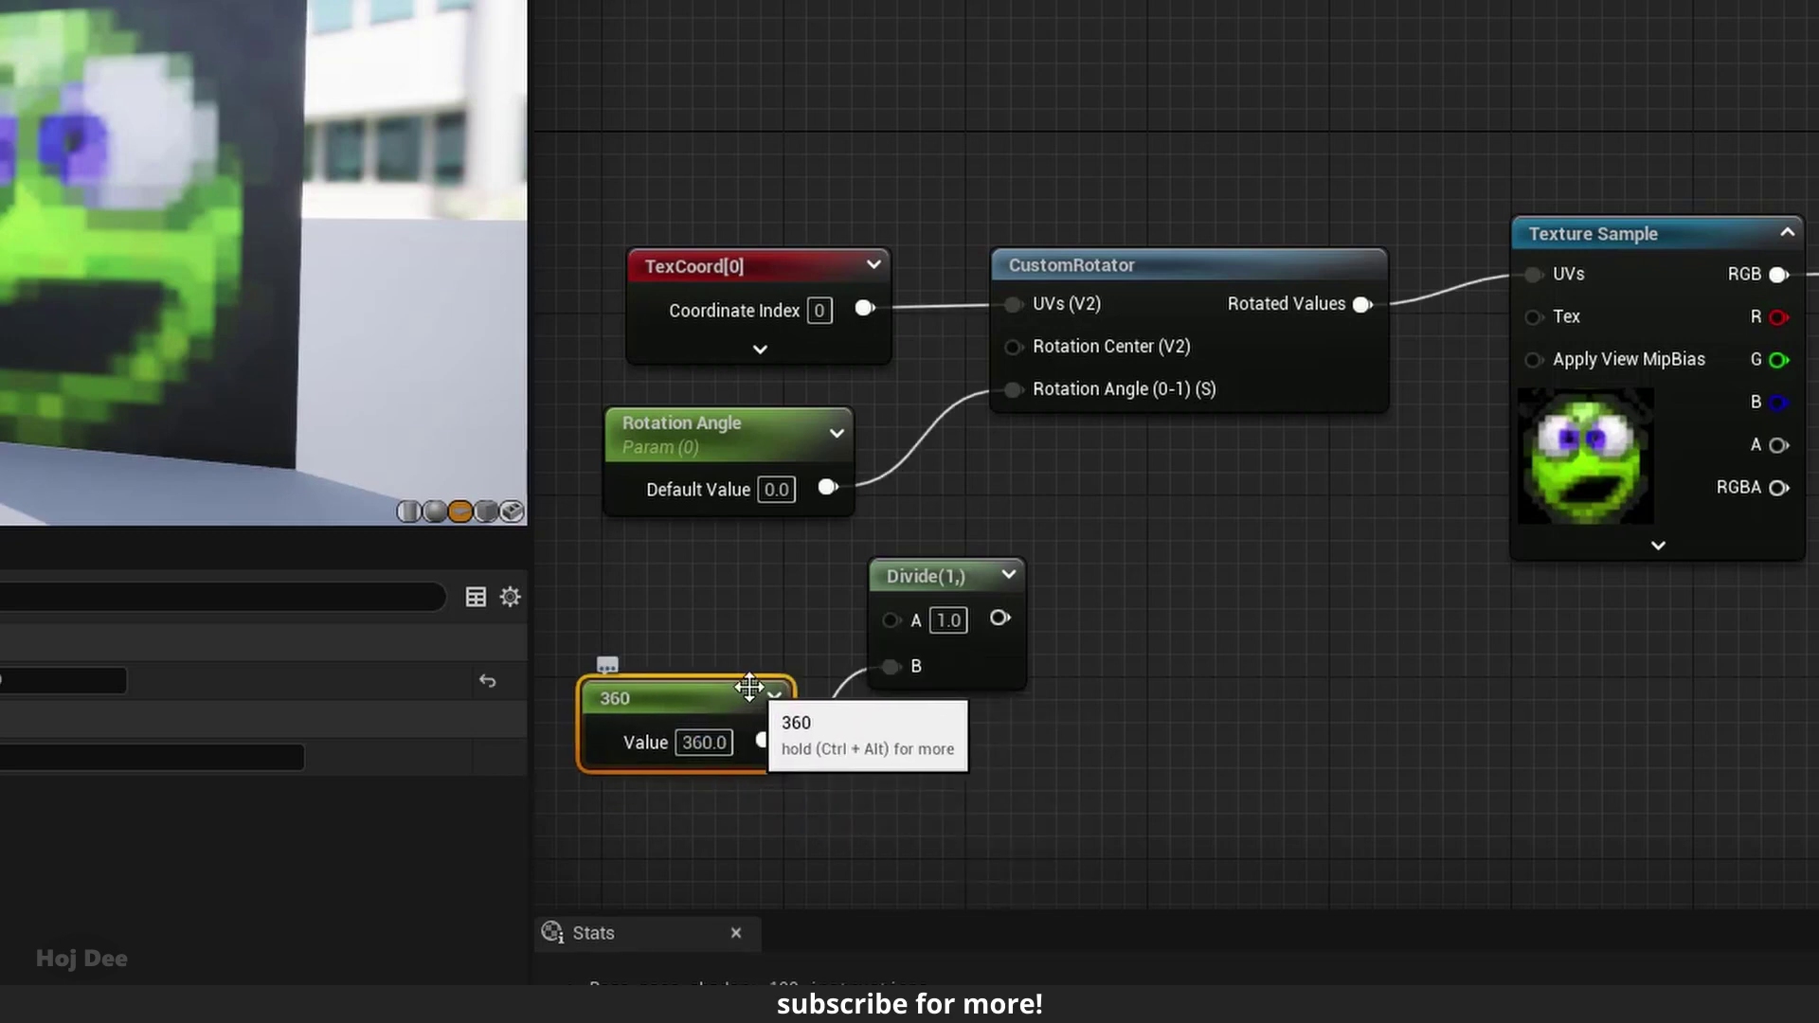
Route Rotation Angle through Divide into CustomRotator's angle, tidy the nodes, and apply and save
{"action": "left_click_drag", "start_coordinate": [828, 487], "coordinate": [1014, 391]}
{"action": "right_click_drag", "start_coordinate": [774, 450], "coordinate": [1173, 467]}
{"action": "left_click_drag", "start_coordinate": [1173, 467], "coordinate": [1077, 561]}
{"action": "left_click_drag", "start_coordinate": [1110, 718], "coordinate": [1058, 670]}
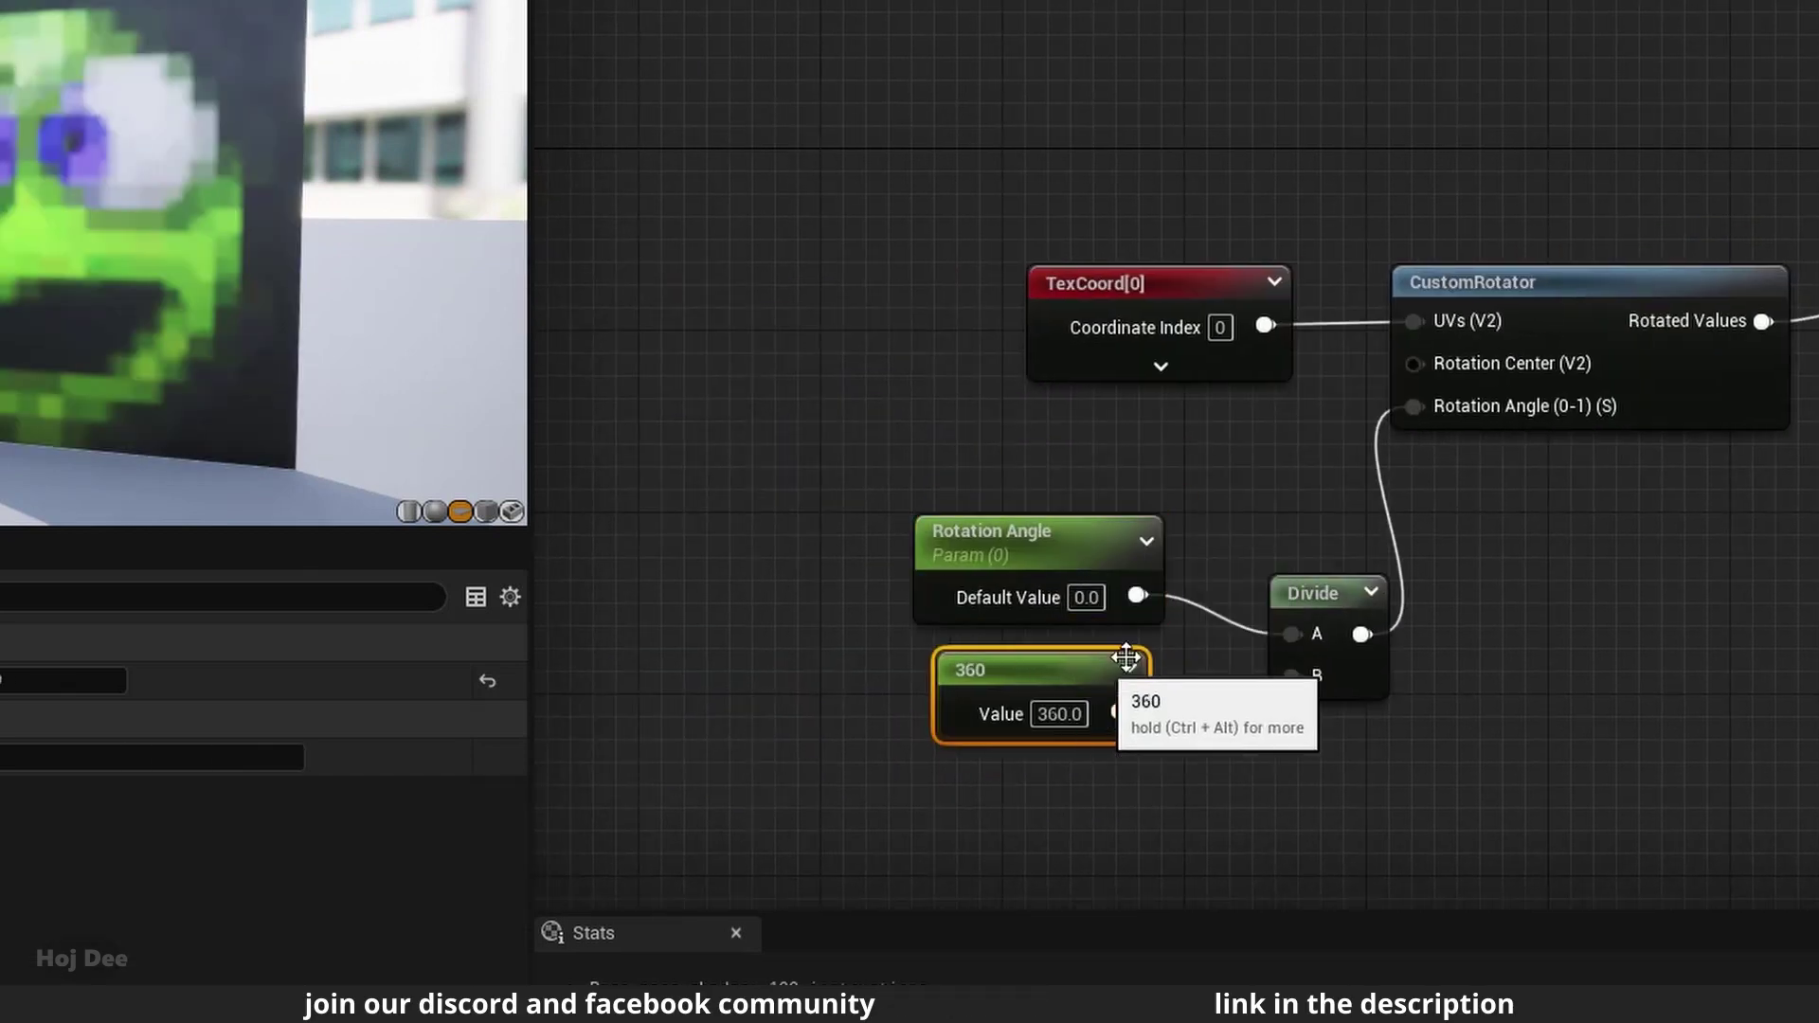
{"action": "left_click_drag", "start_coordinate": [1312, 594], "coordinate": [1202, 524]}
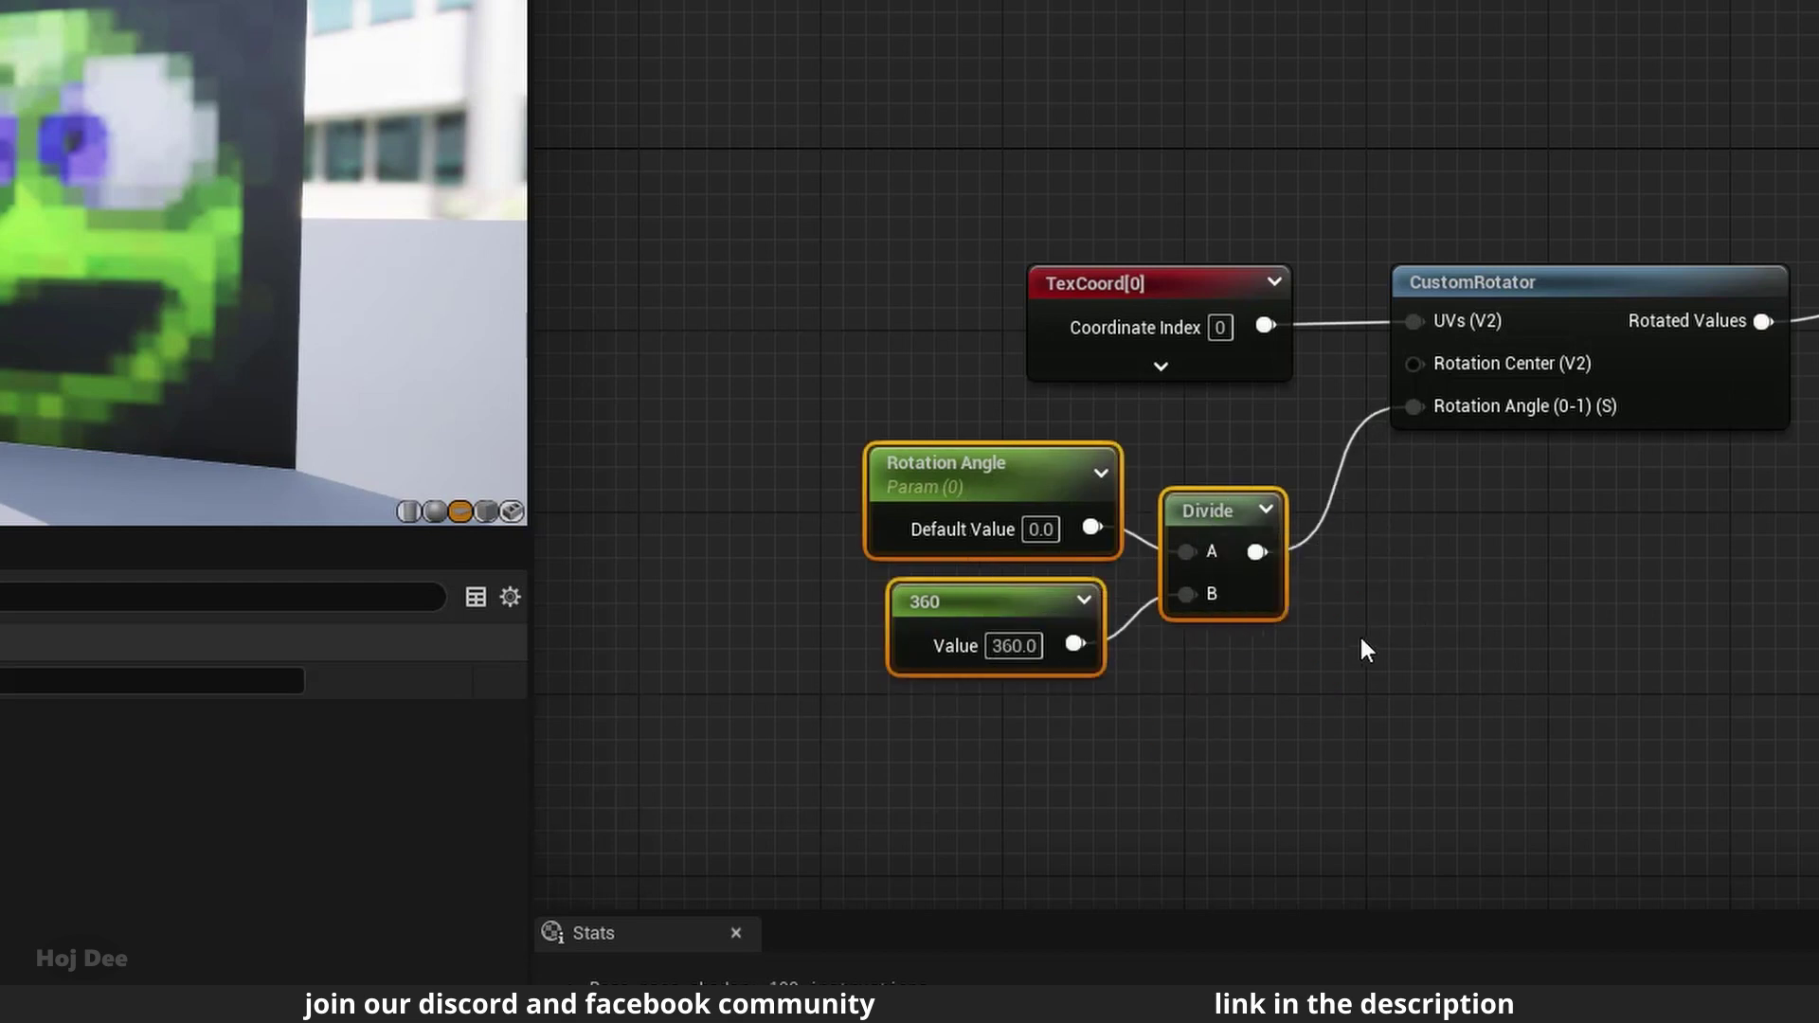
{"action": "left_click", "coordinate": [1362, 637]}
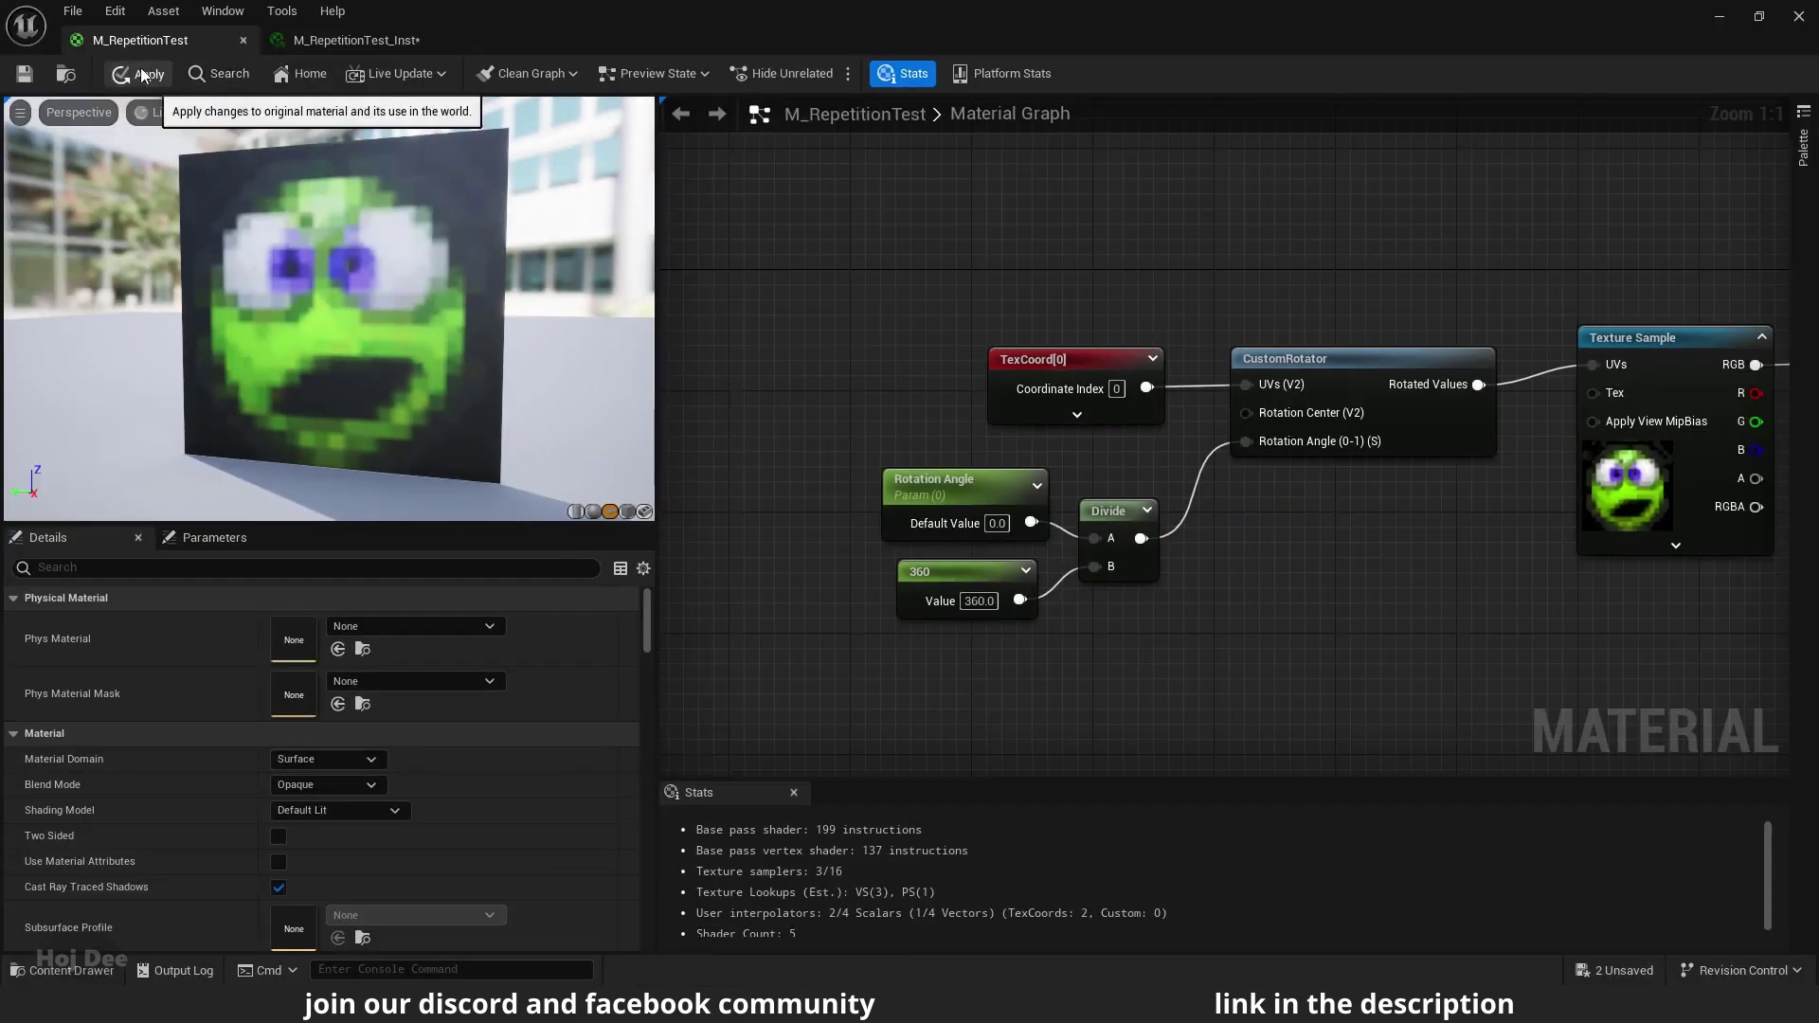
{"action": "left_click", "coordinate": [141, 74]}
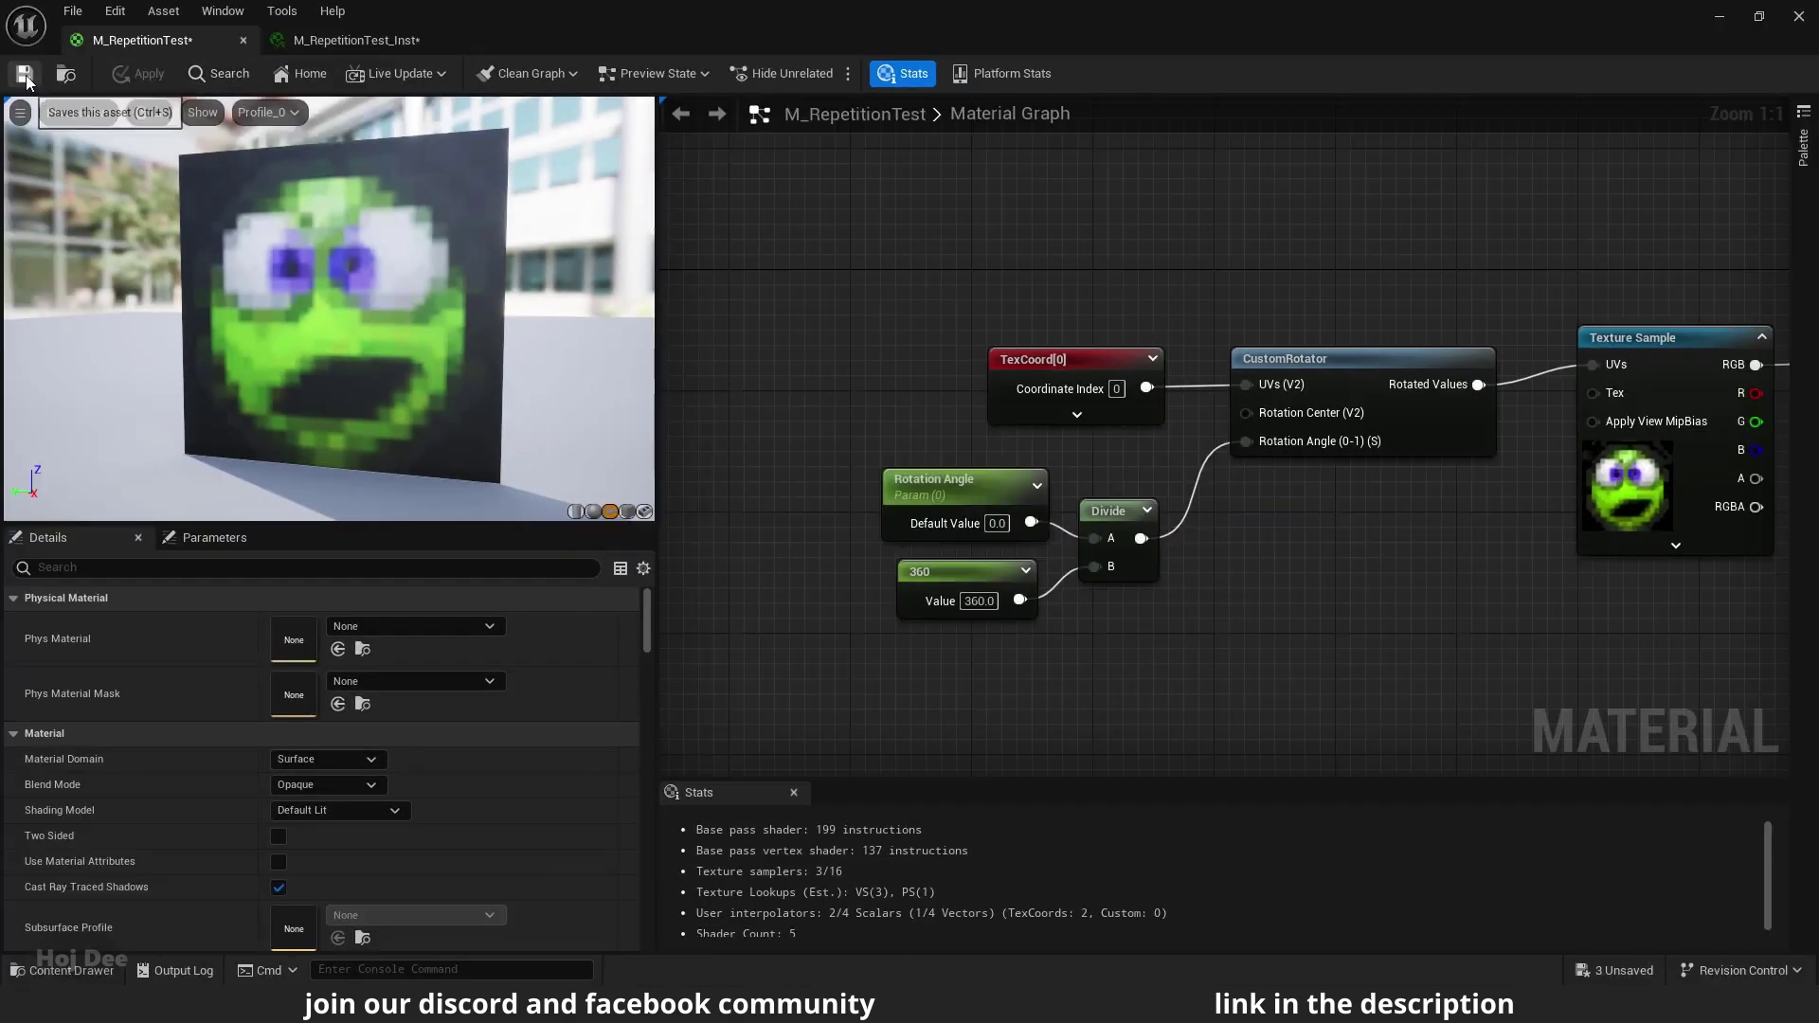
Restore the editor window and bring up M_RepetitionTest_Inst beside the cube
{"action": "left_click", "coordinate": [25, 74]}
{"action": "left_click_drag", "start_coordinate": [817, 17], "coordinate": [167, 349]}
{"action": "left_click", "coordinate": [164, 377]}
{"action": "left_click_drag", "start_coordinate": [352, 368], "coordinate": [246, 370]}
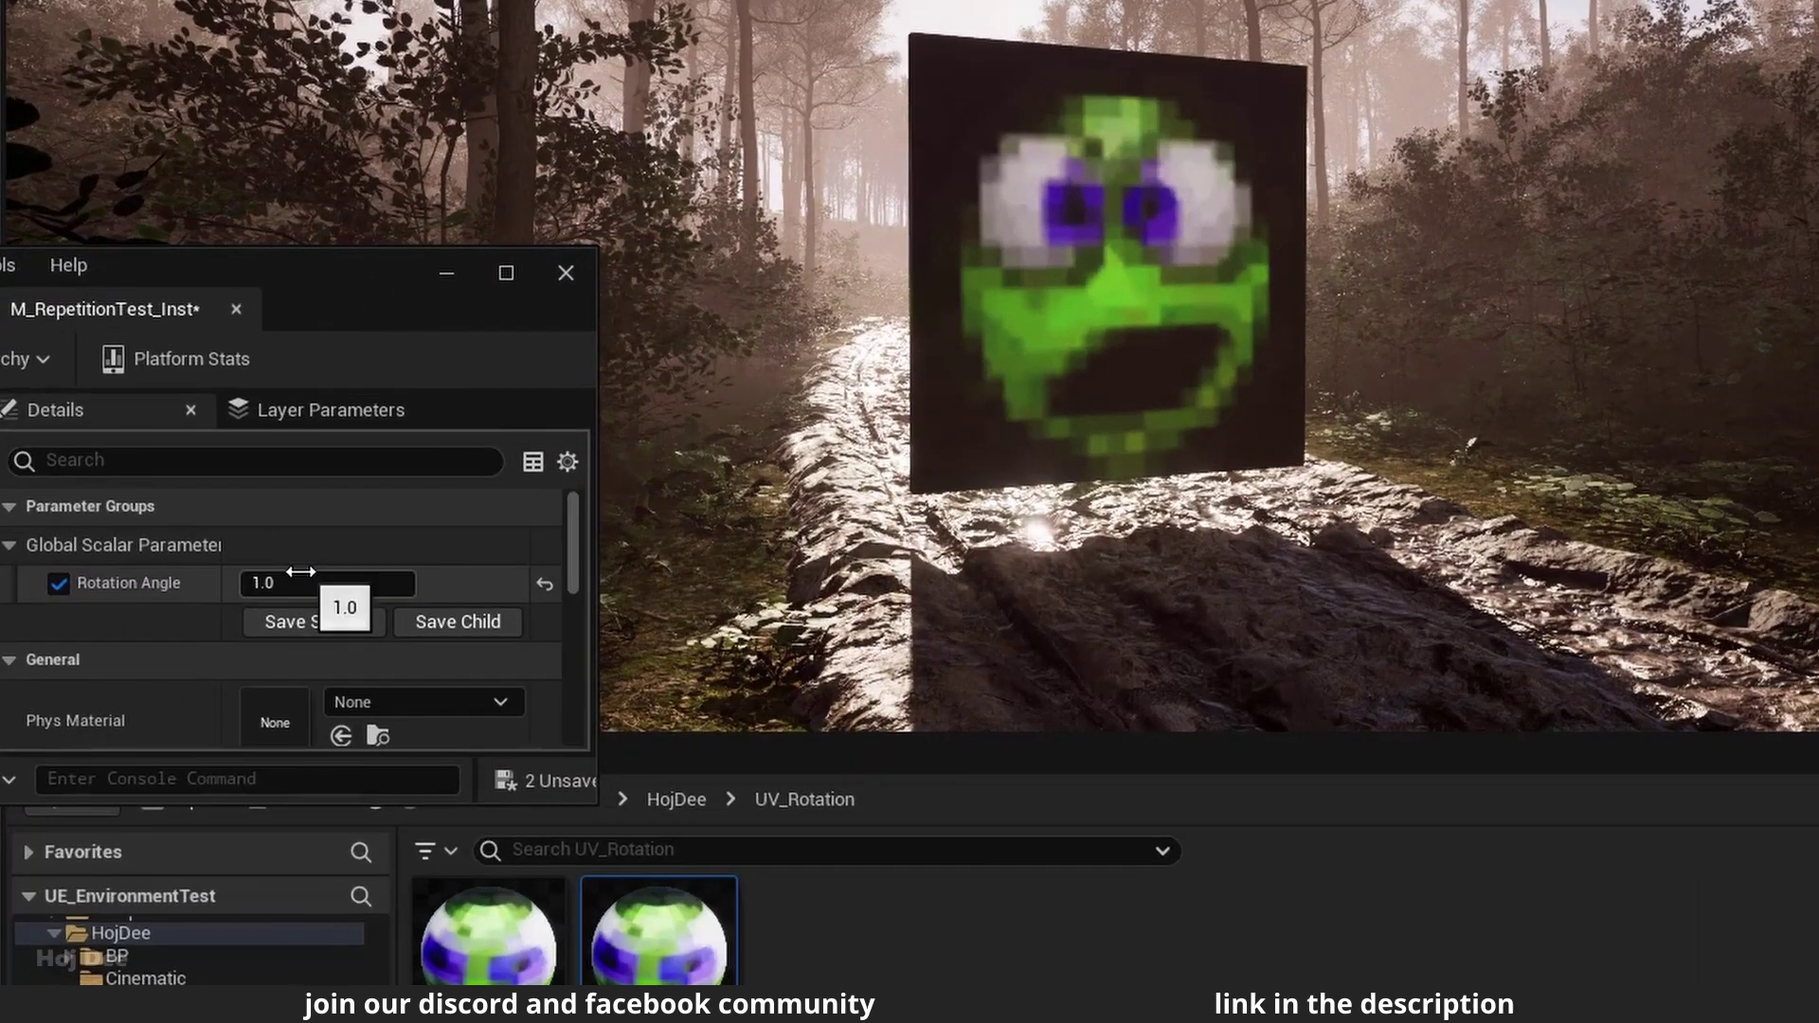
Enter Rotation Angle values 45, 90, 22, 31.5, 135 and finally 270 degrees
{"action": "left_click", "coordinate": [300, 573]}
{"action": "type", "text": "45"}
{"action": "key", "text": "Return"}
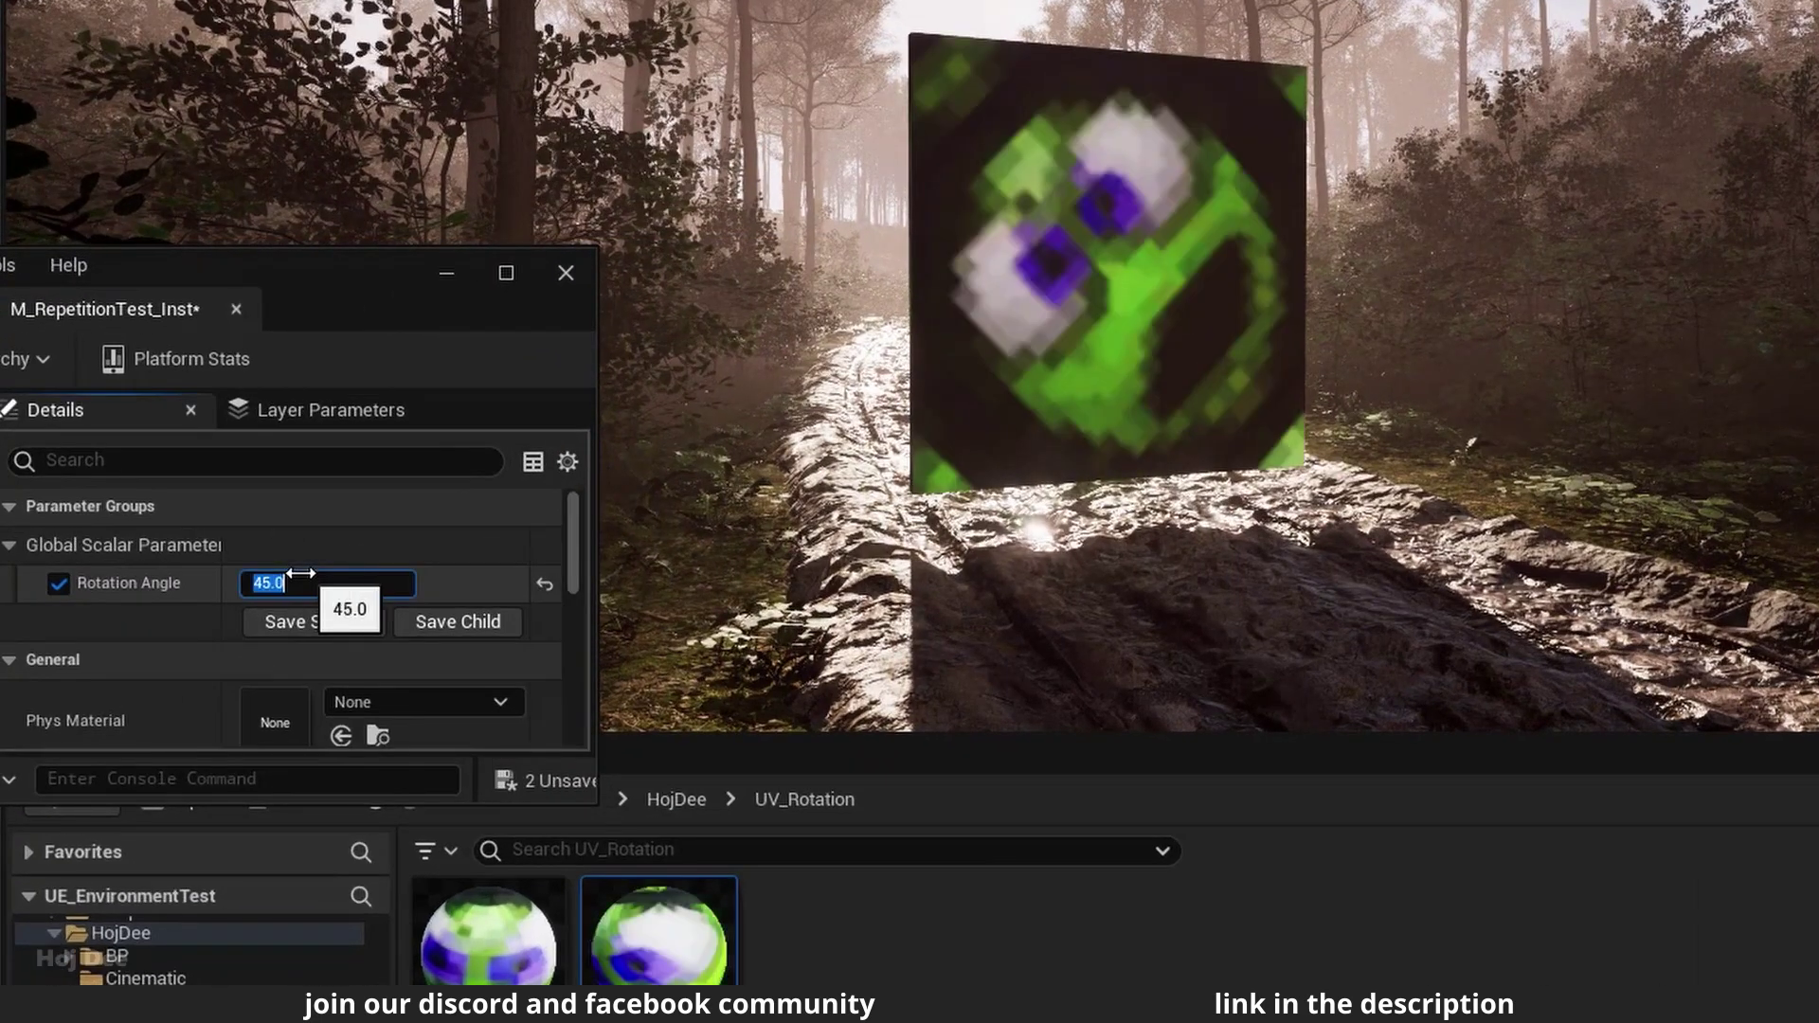
{"action": "key", "text": "Return"}
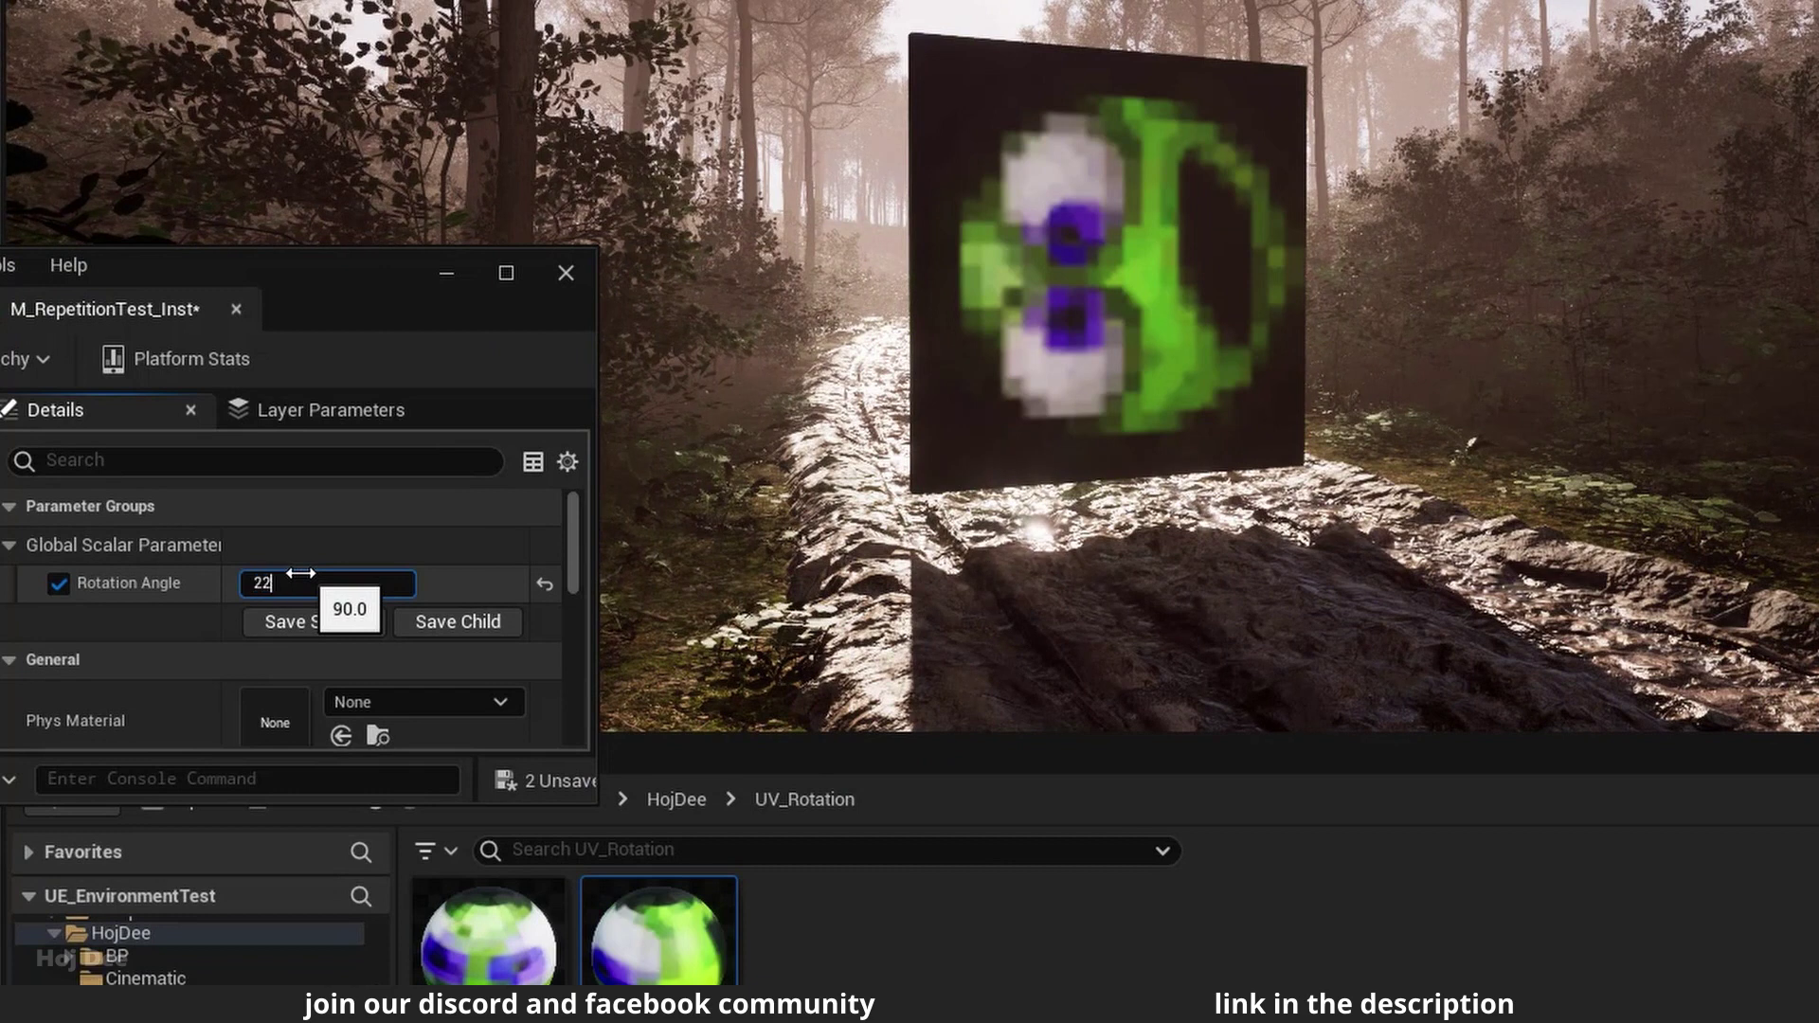
{"action": "key", "text": "Return"}
{"action": "type", "text": "31.5"}
{"action": "key", "text": "Return"}
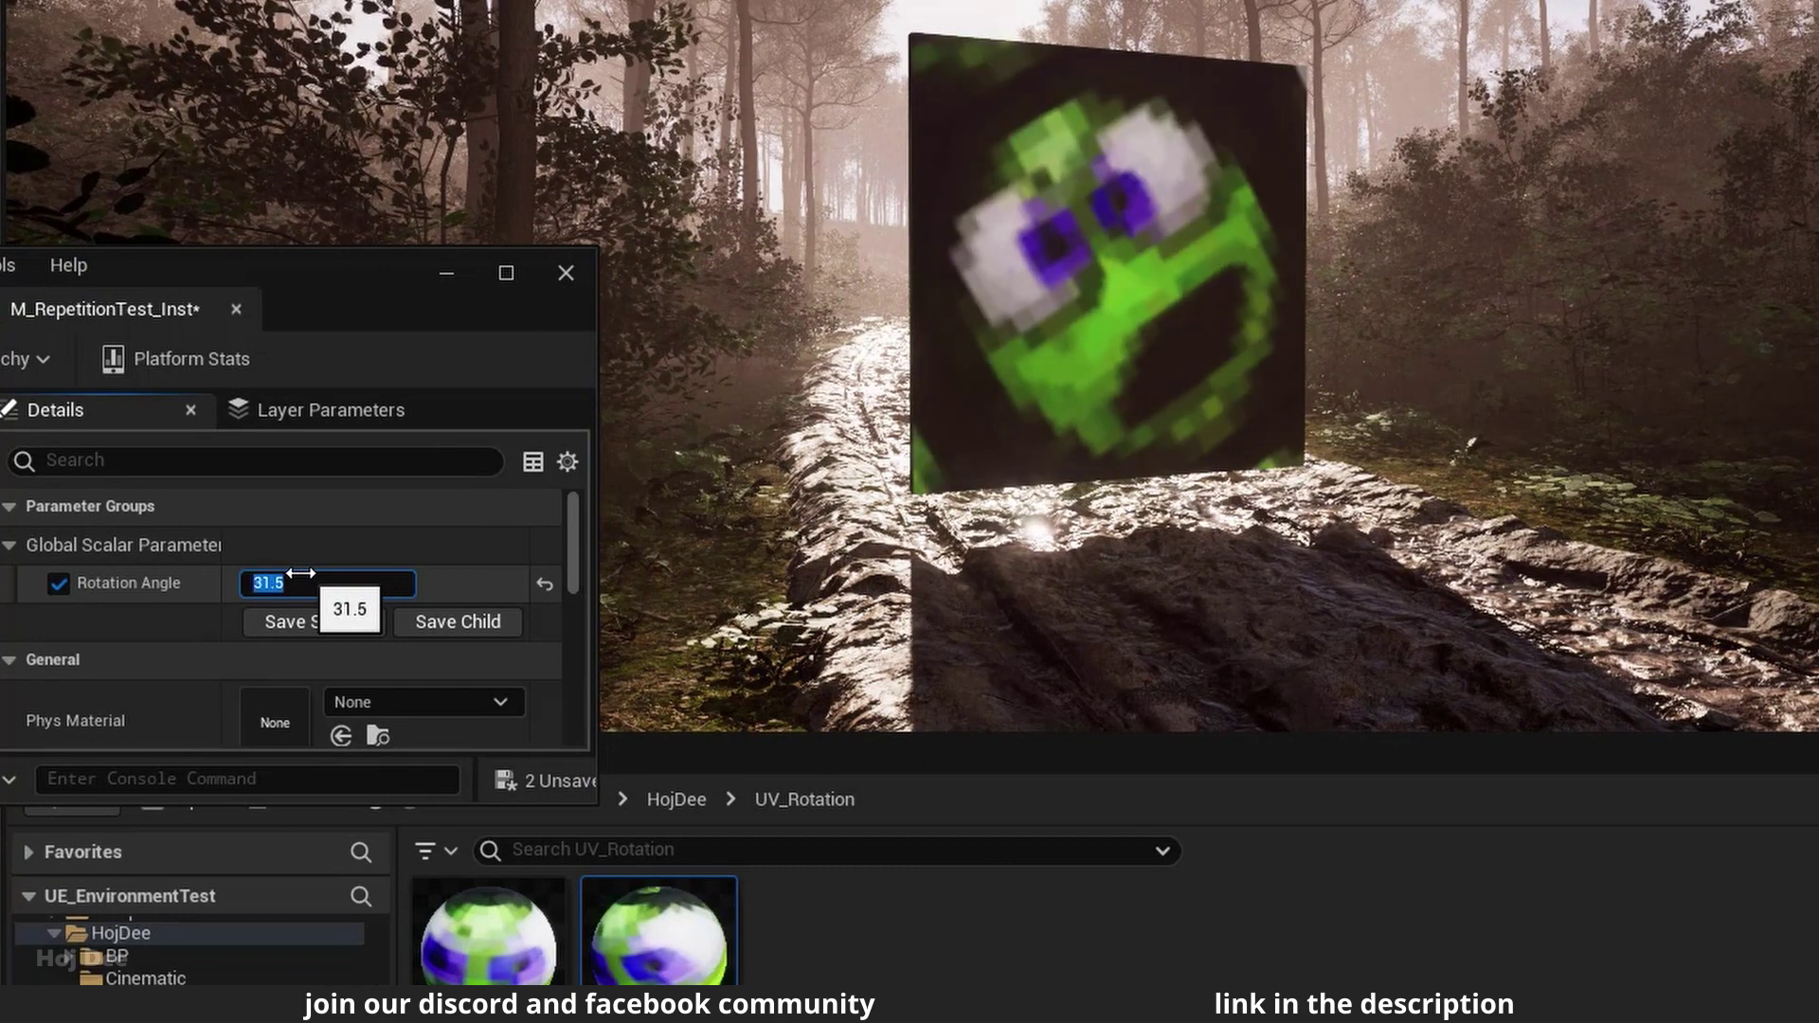
{"action": "key", "text": "Return"}
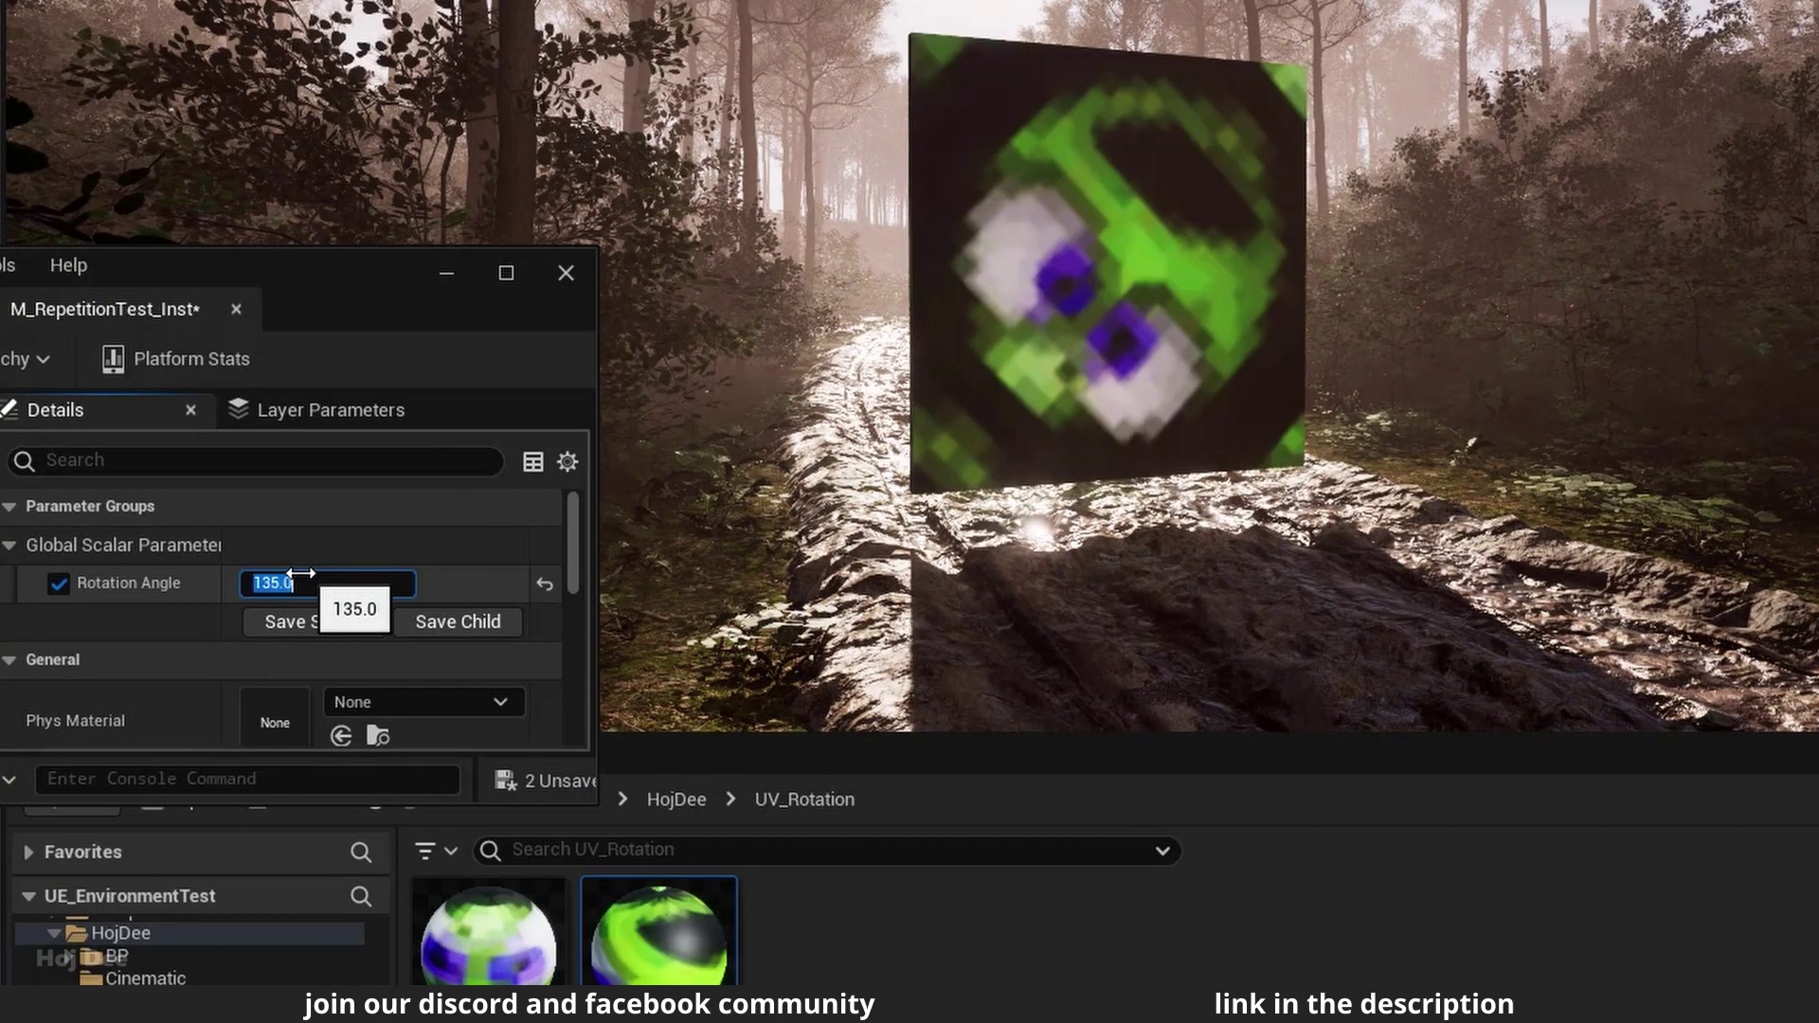
{"action": "type", "text": "270"}
{"action": "key", "text": "Return"}
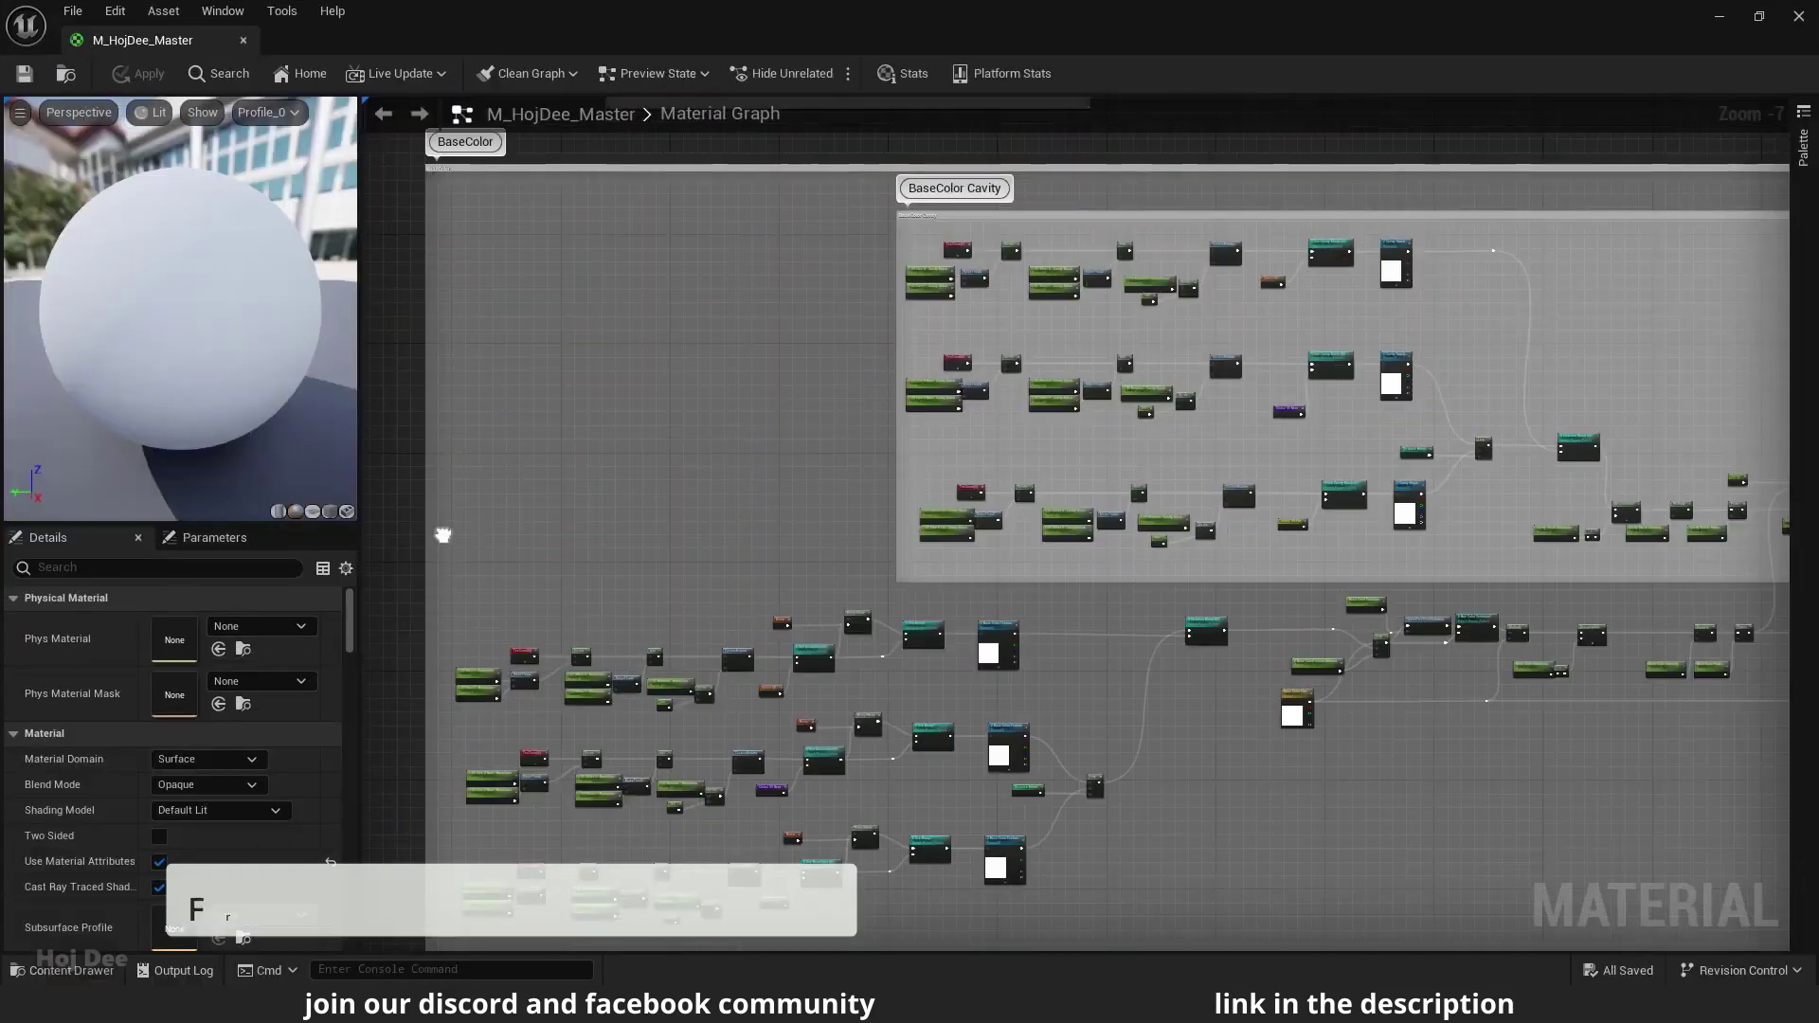
{"action": "right_click_drag", "start_coordinate": [442, 536], "coordinate": [431, 86]}
{"action": "right_click_drag", "start_coordinate": [1081, 569], "coordinate": [1076, 473]}
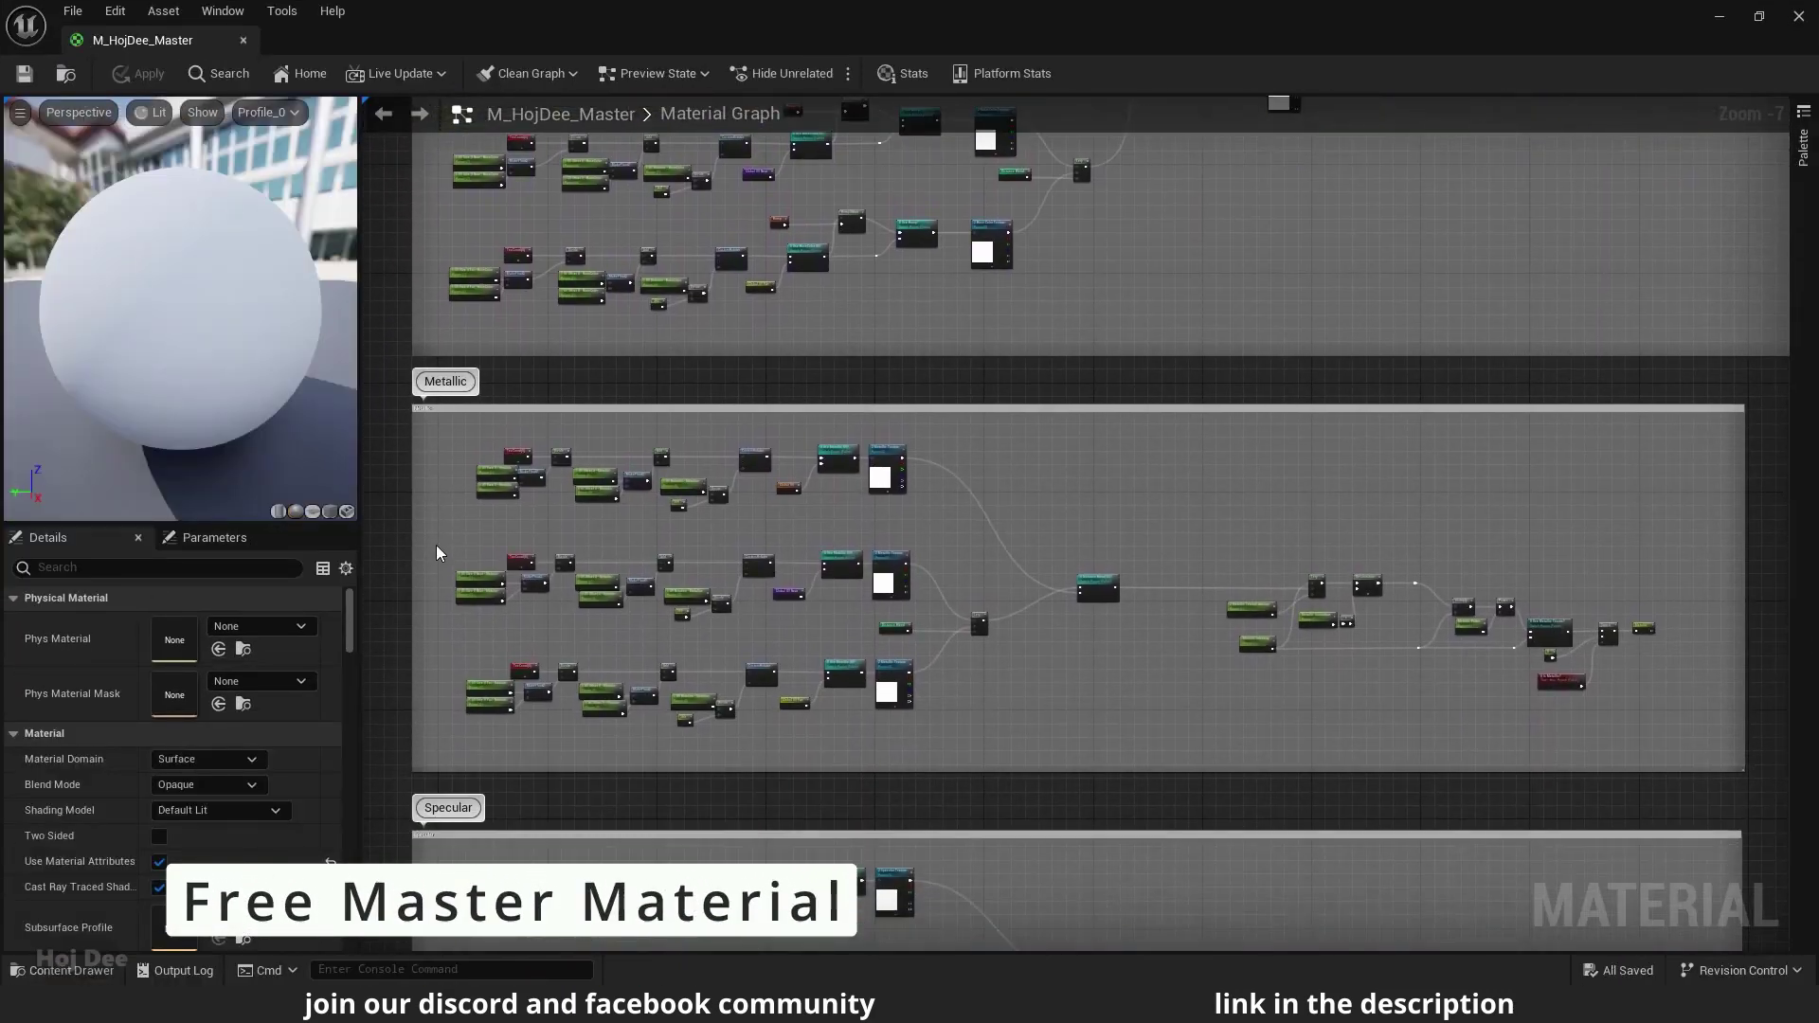
{"action": "right_click_drag", "start_coordinate": [436, 552], "coordinate": [455, 54]}
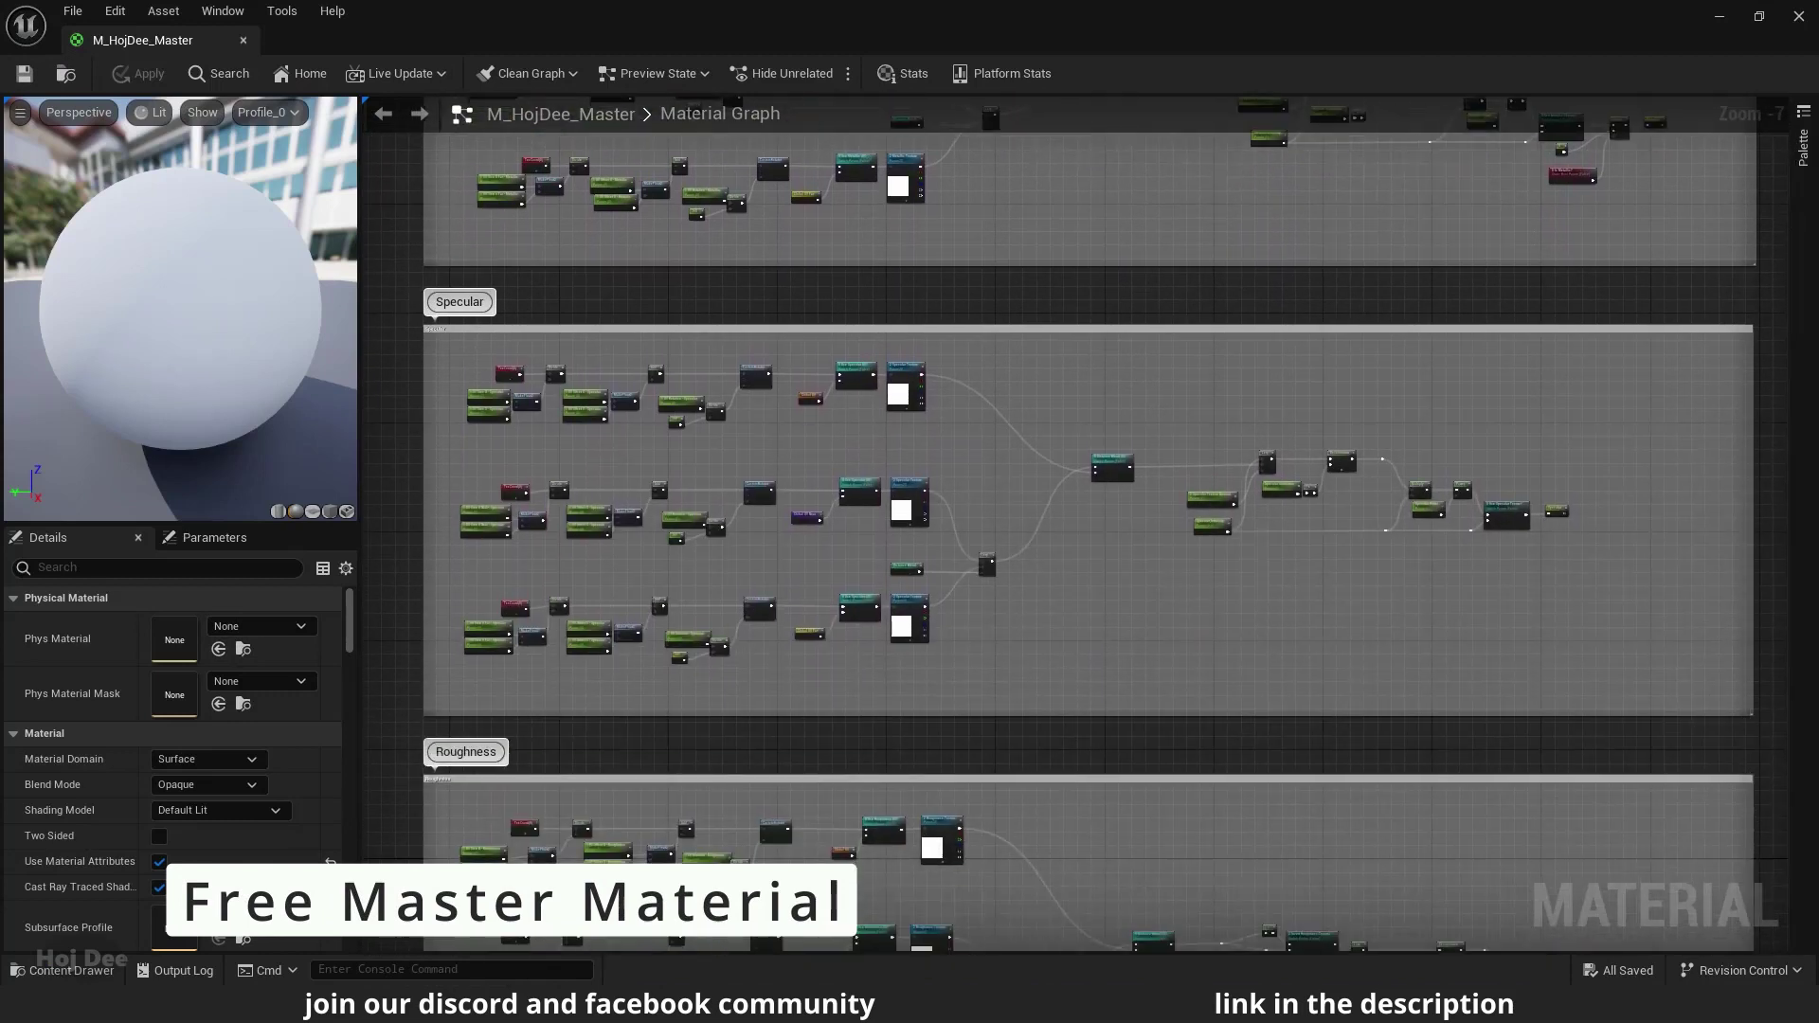
{"action": "right_click_drag", "start_coordinate": [392, 444], "coordinate": [384, 114]}
{"action": "right_click_drag", "start_coordinate": [370, 530], "coordinate": [389, 418]}
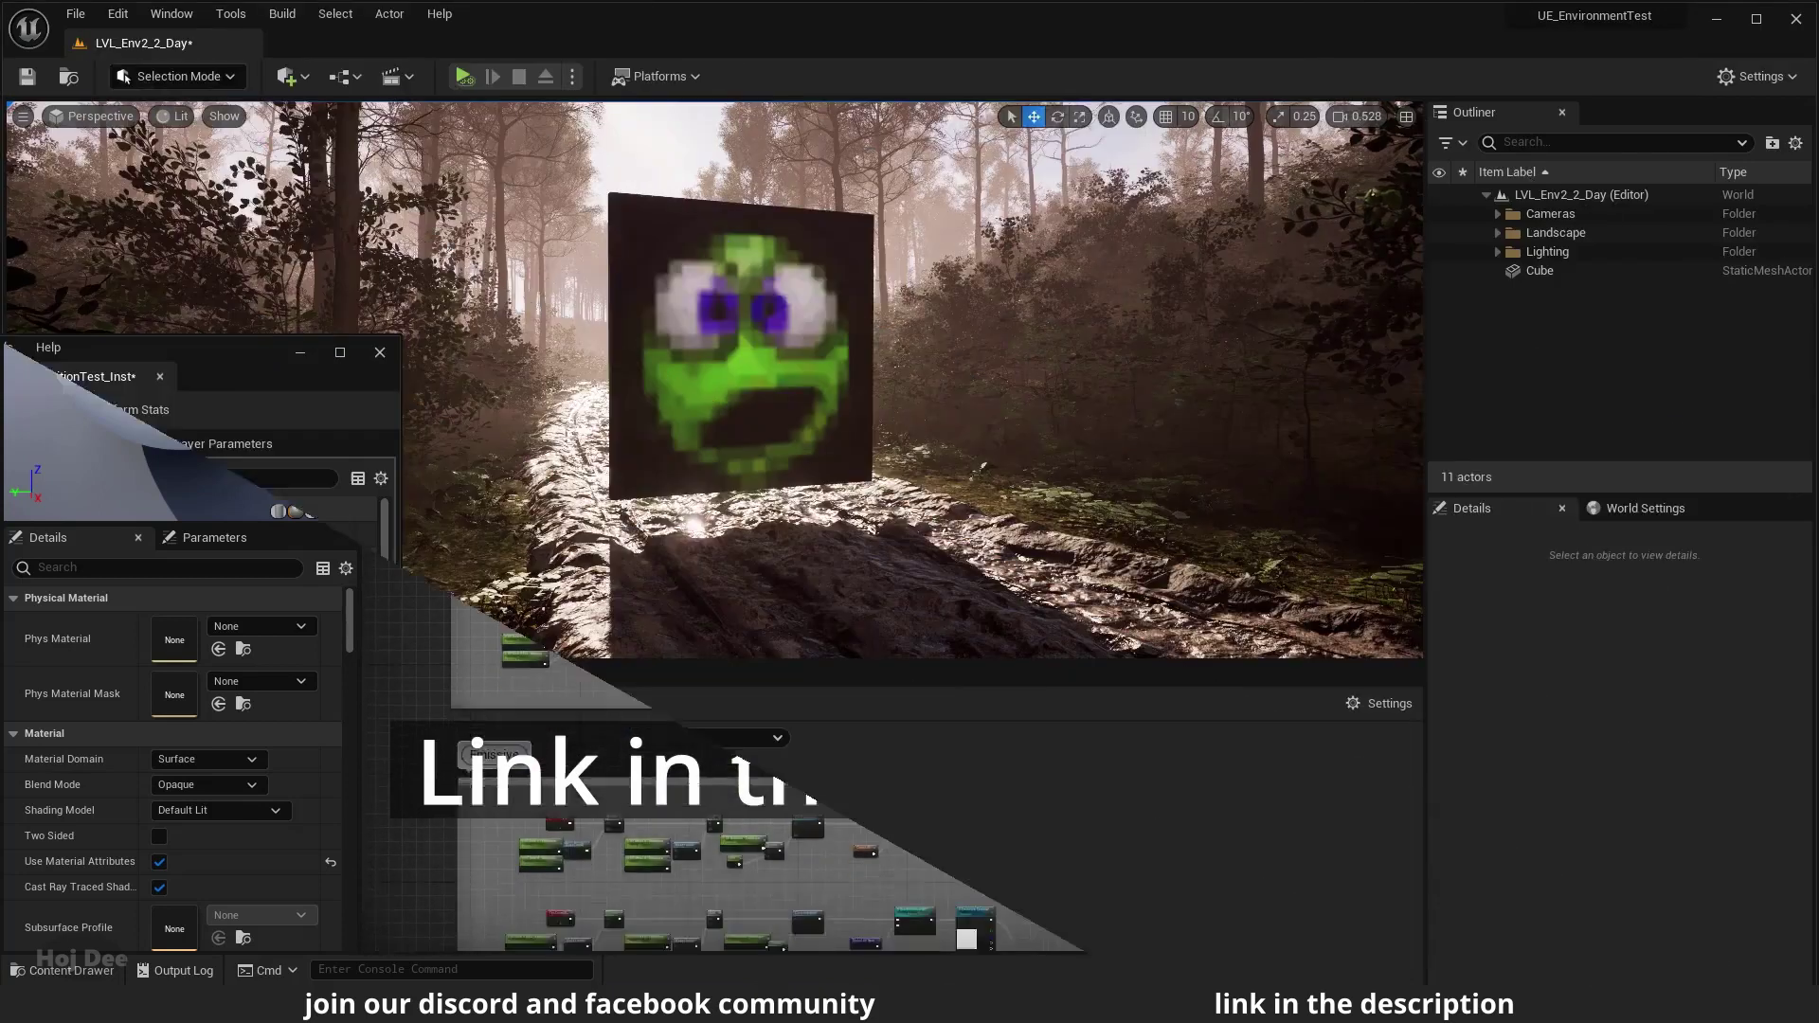
Set the instance's Rotation Angle to 90, then 22, then 31.5 to watch the texture rotate
{"action": "left_click", "coordinate": [202, 552]}
{"action": "type", "text": "90"}
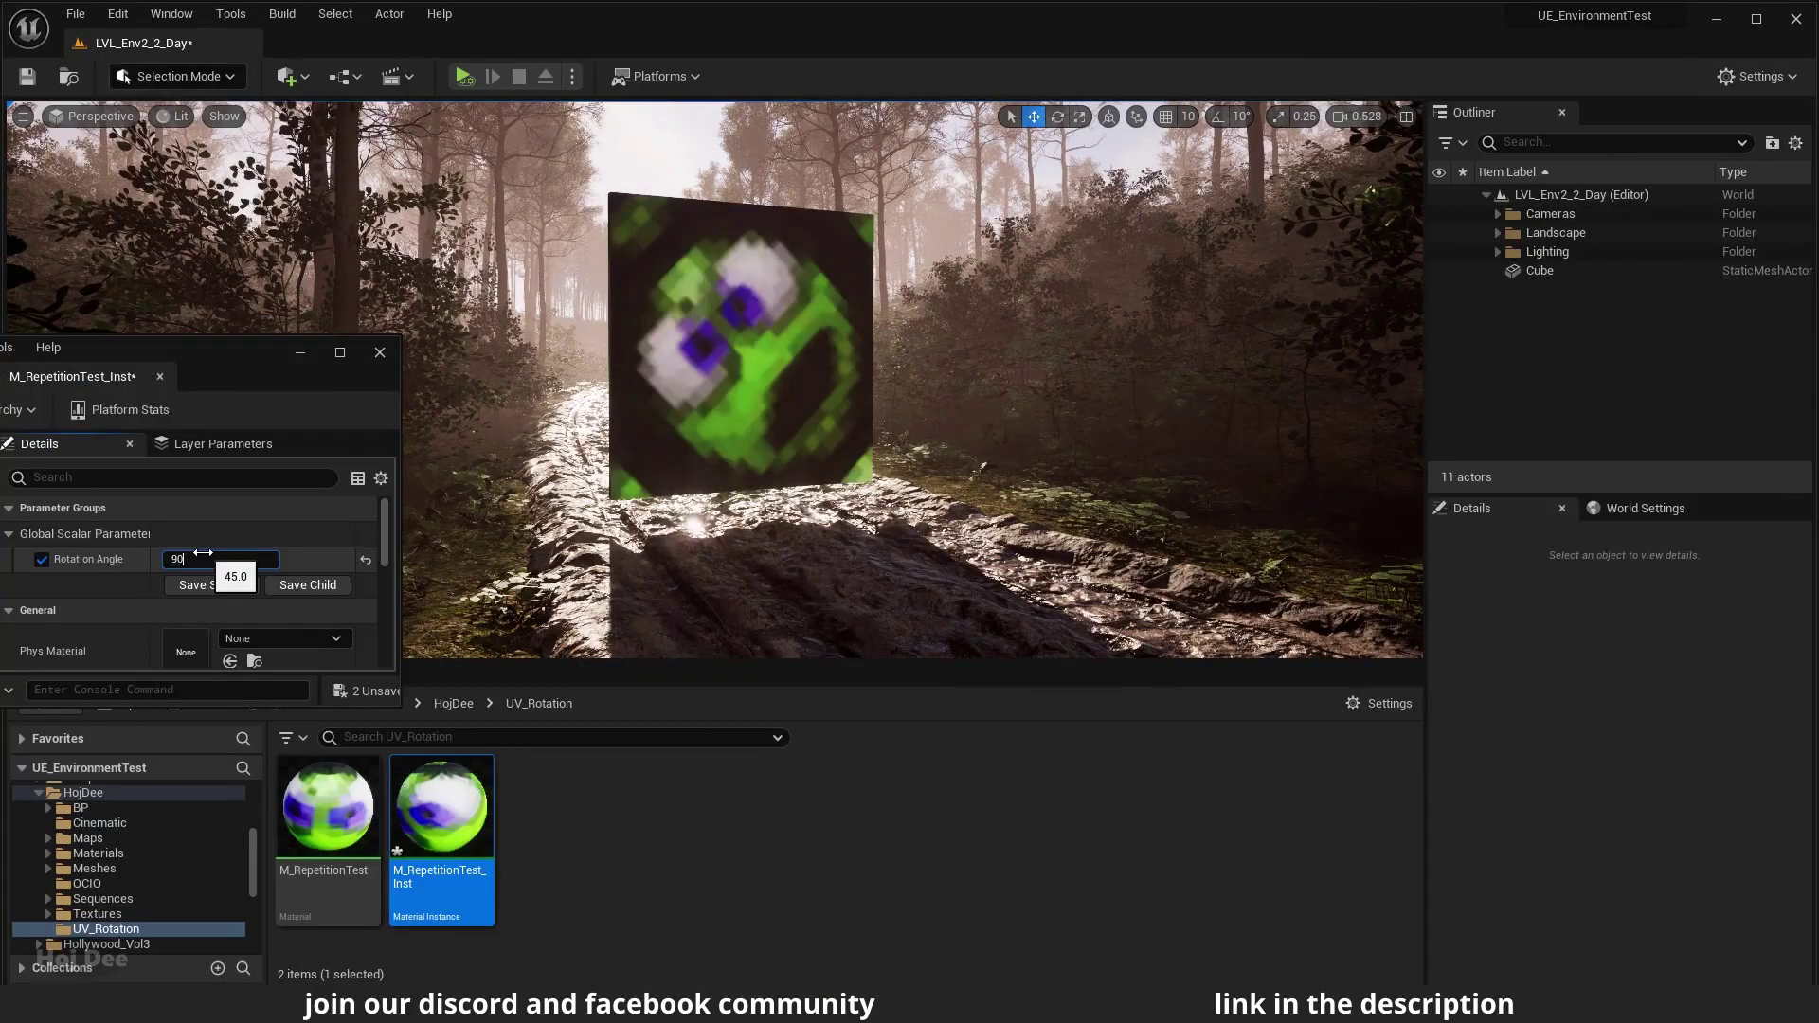
{"action": "key", "text": "Return"}
{"action": "key", "text": "Return"}
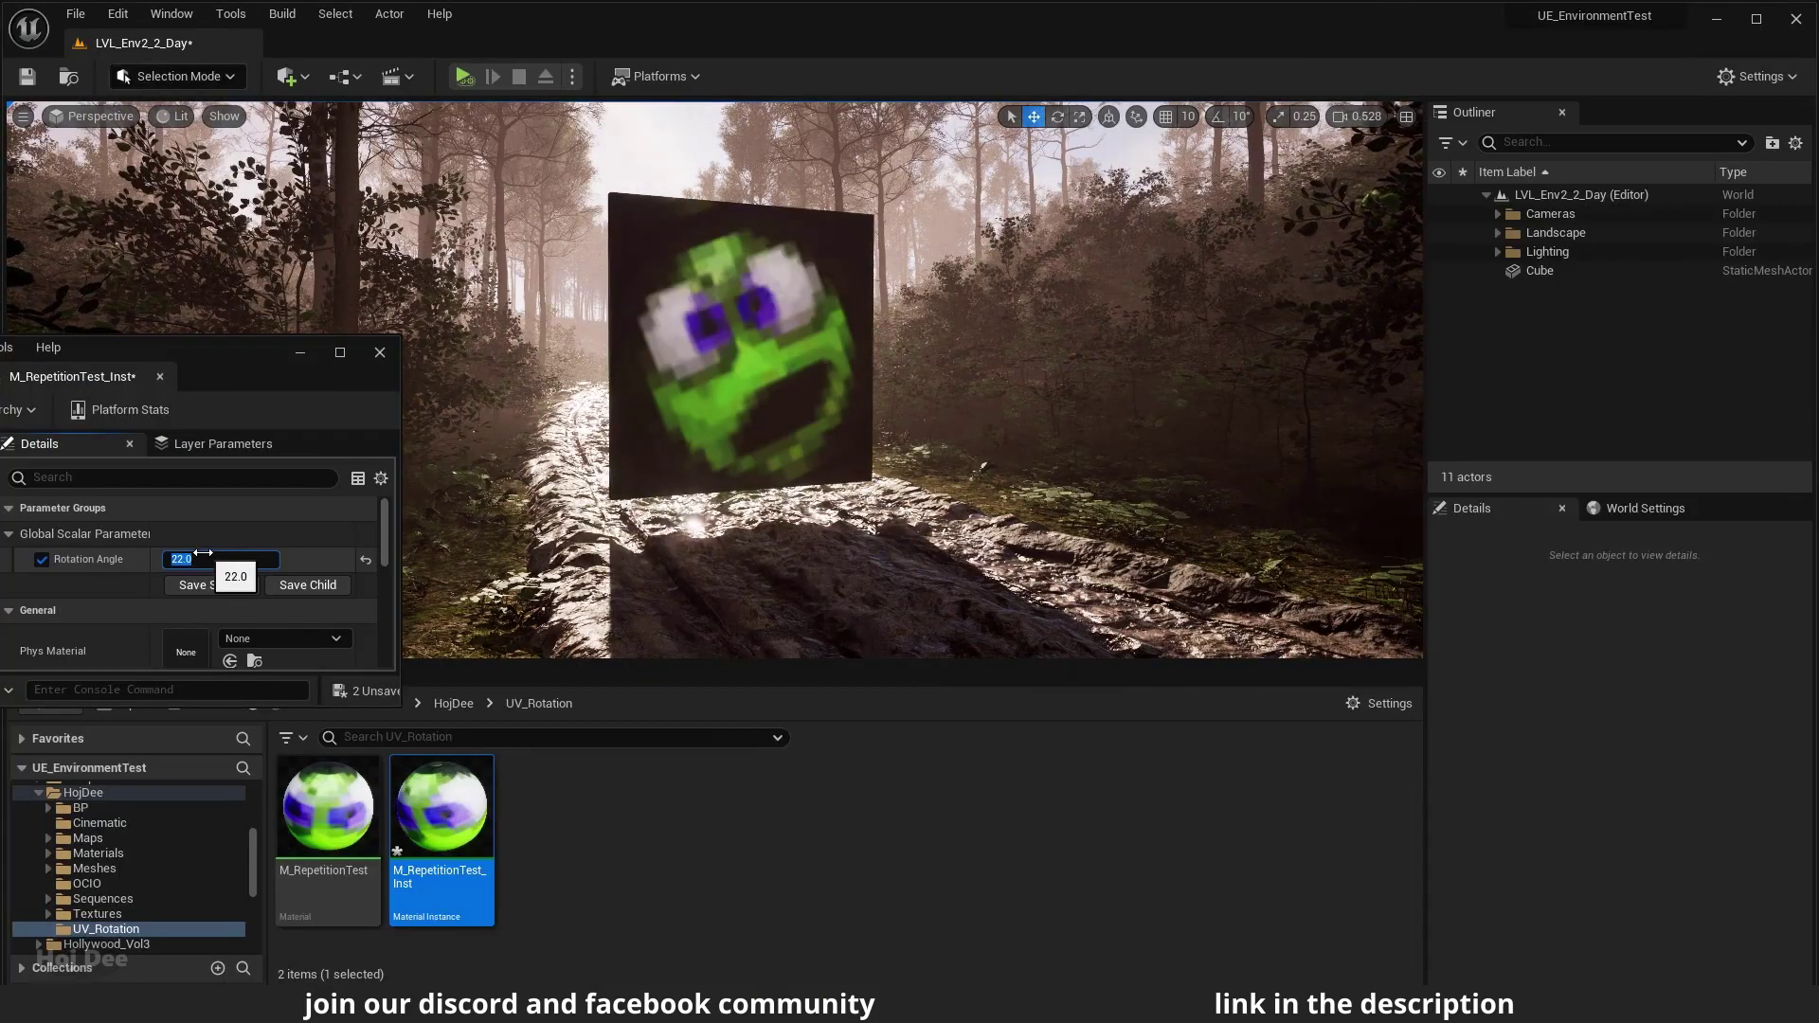
{"action": "type", "text": "31.5"}
{"action": "key", "text": "Return"}
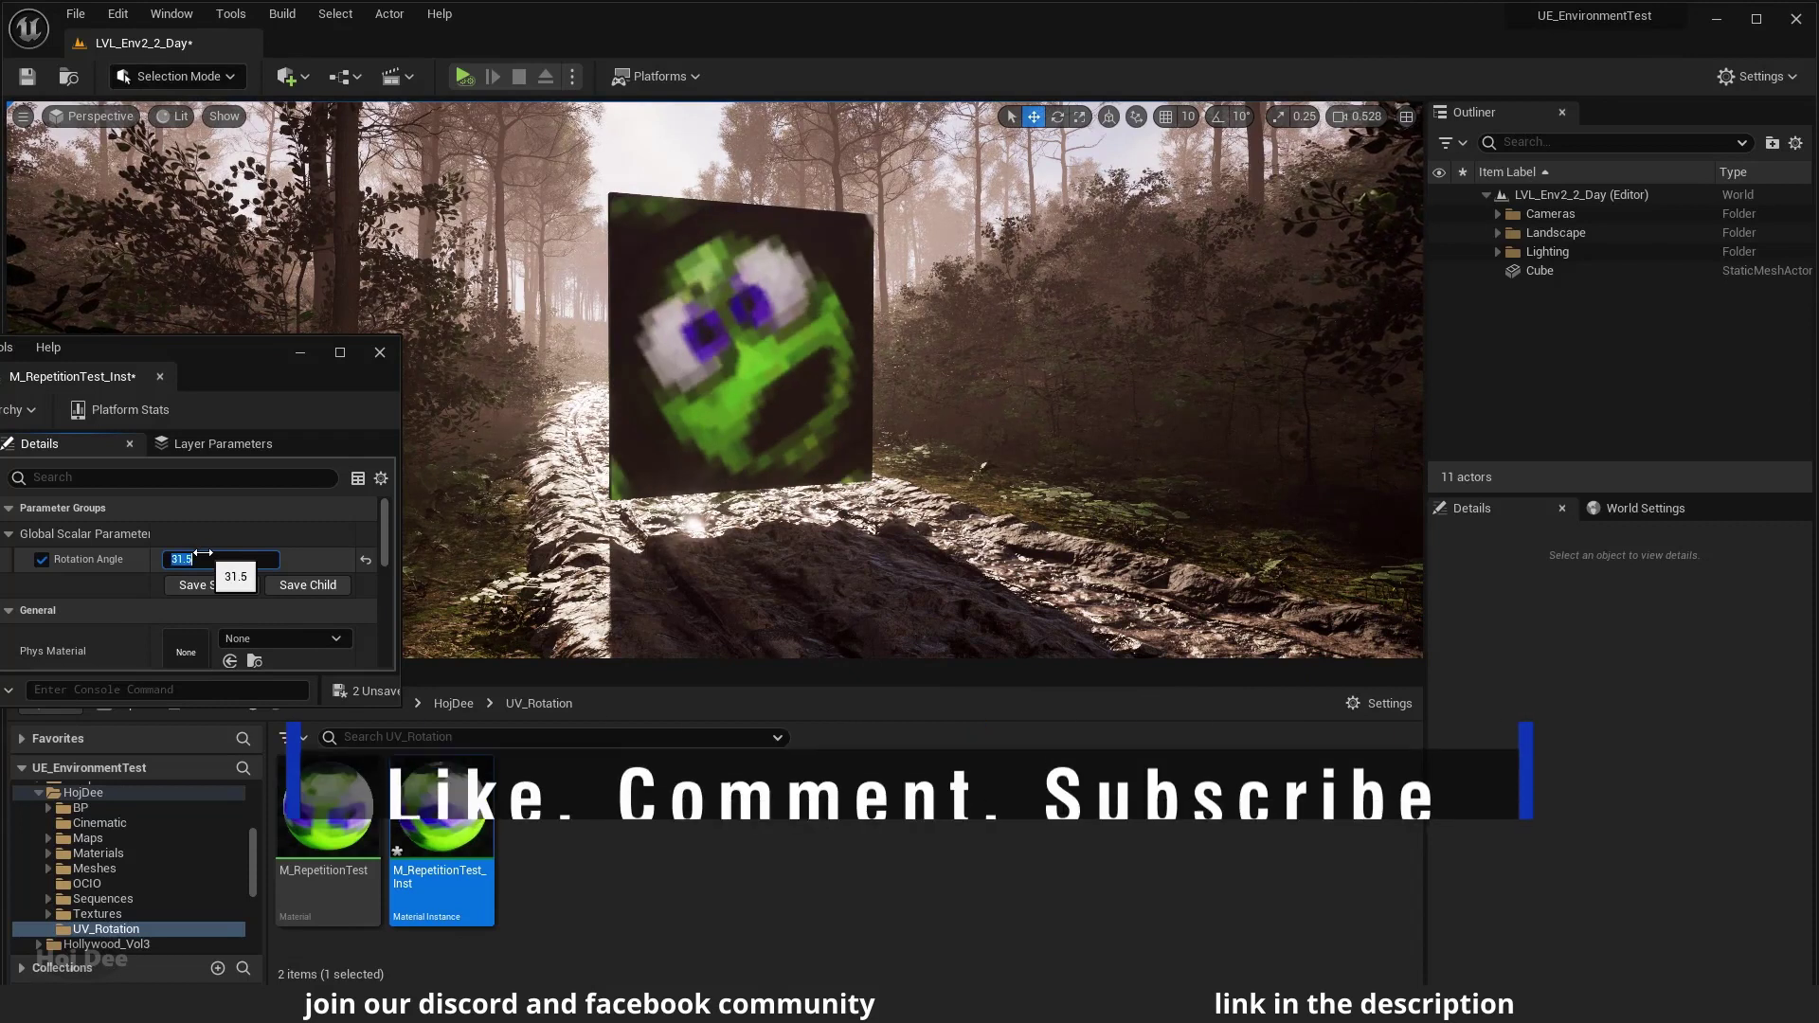
{"action": "type", "text": "135"}
Step Rotation Angle through 135, 270 and 180, then enter 0 to restore the upright face
{"action": "key", "text": "Return"}
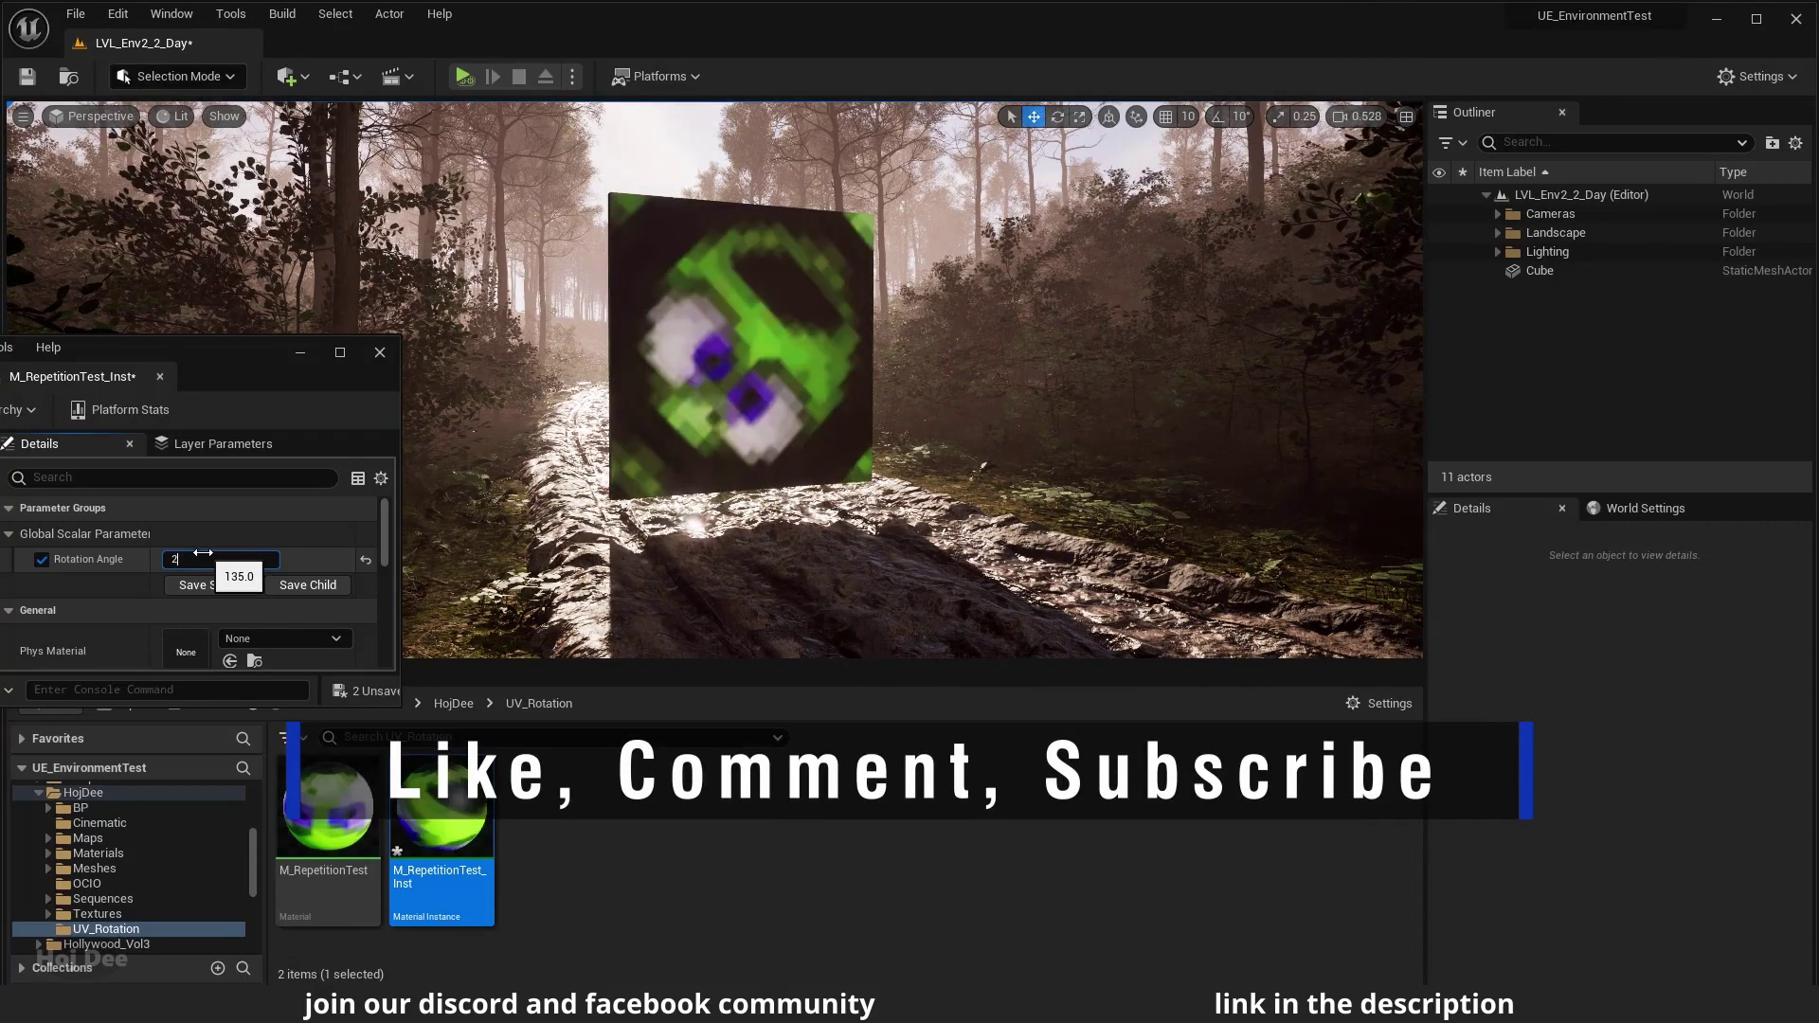
{"action": "type", "text": "270"}
{"action": "key", "text": "Return"}
{"action": "type", "text": "180"}
{"action": "key", "text": "Return"}
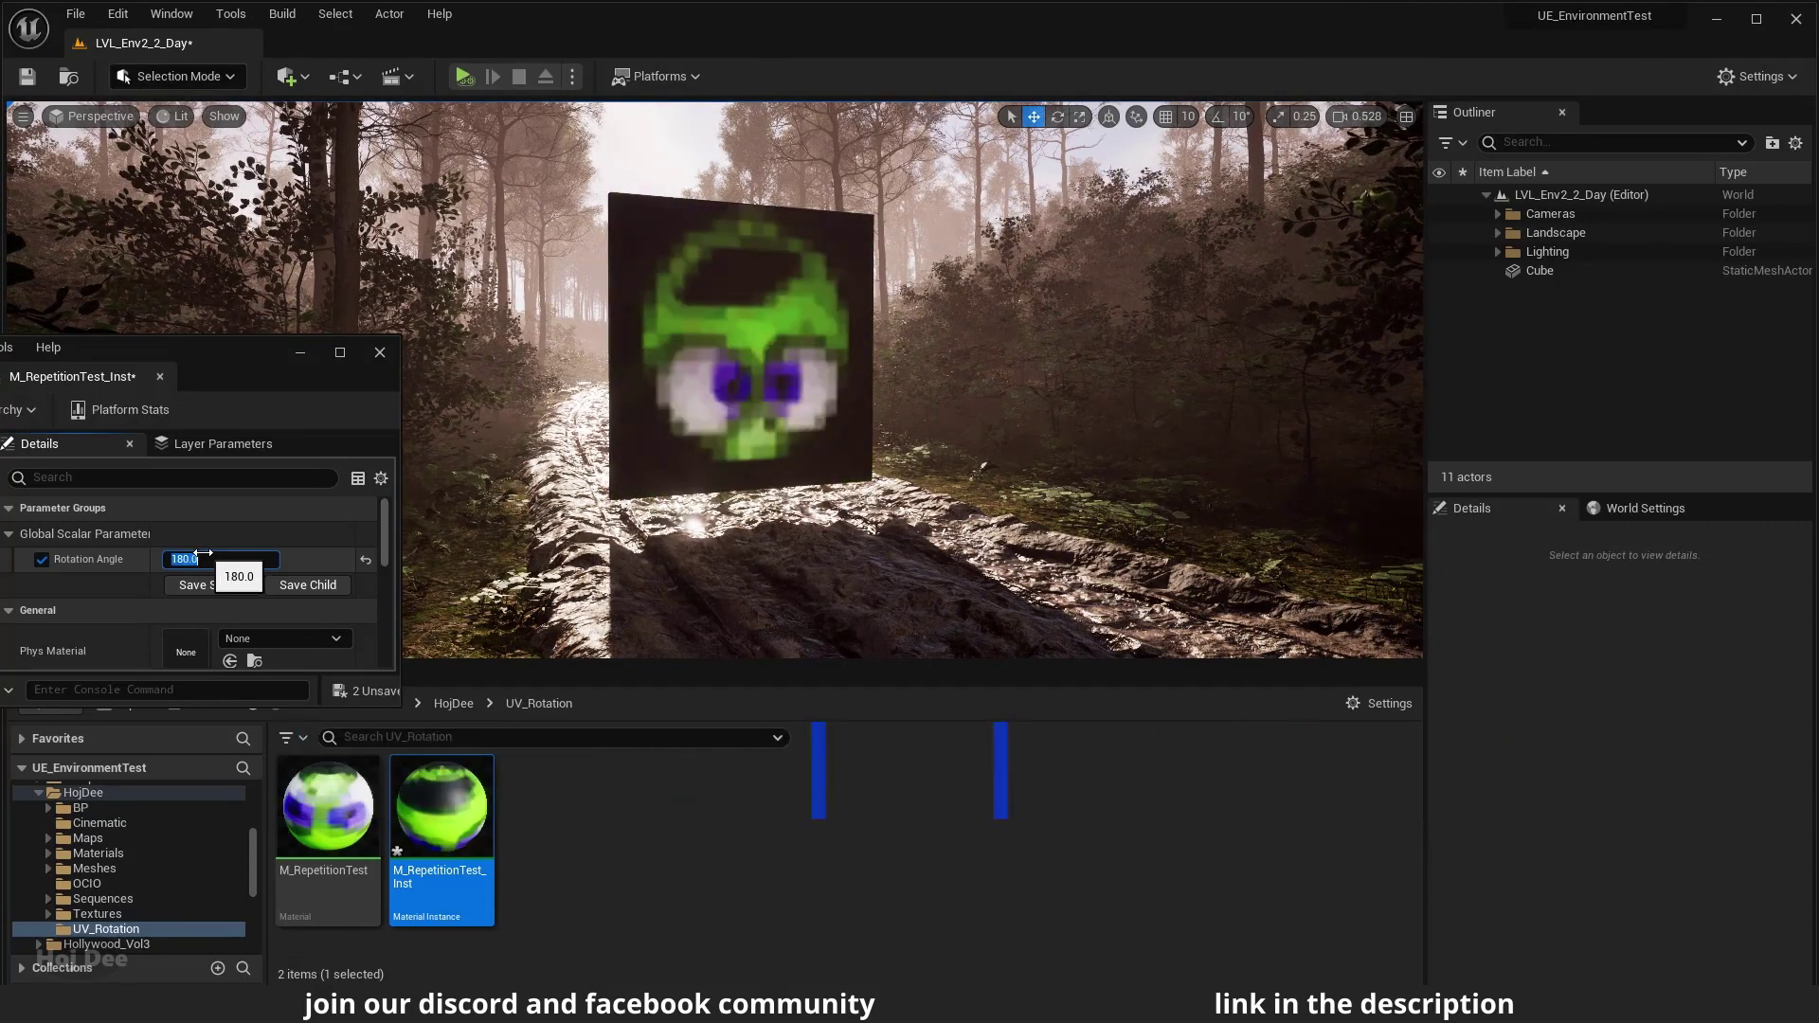
{"action": "type", "text": "0"}
{"action": "key", "text": "Return"}
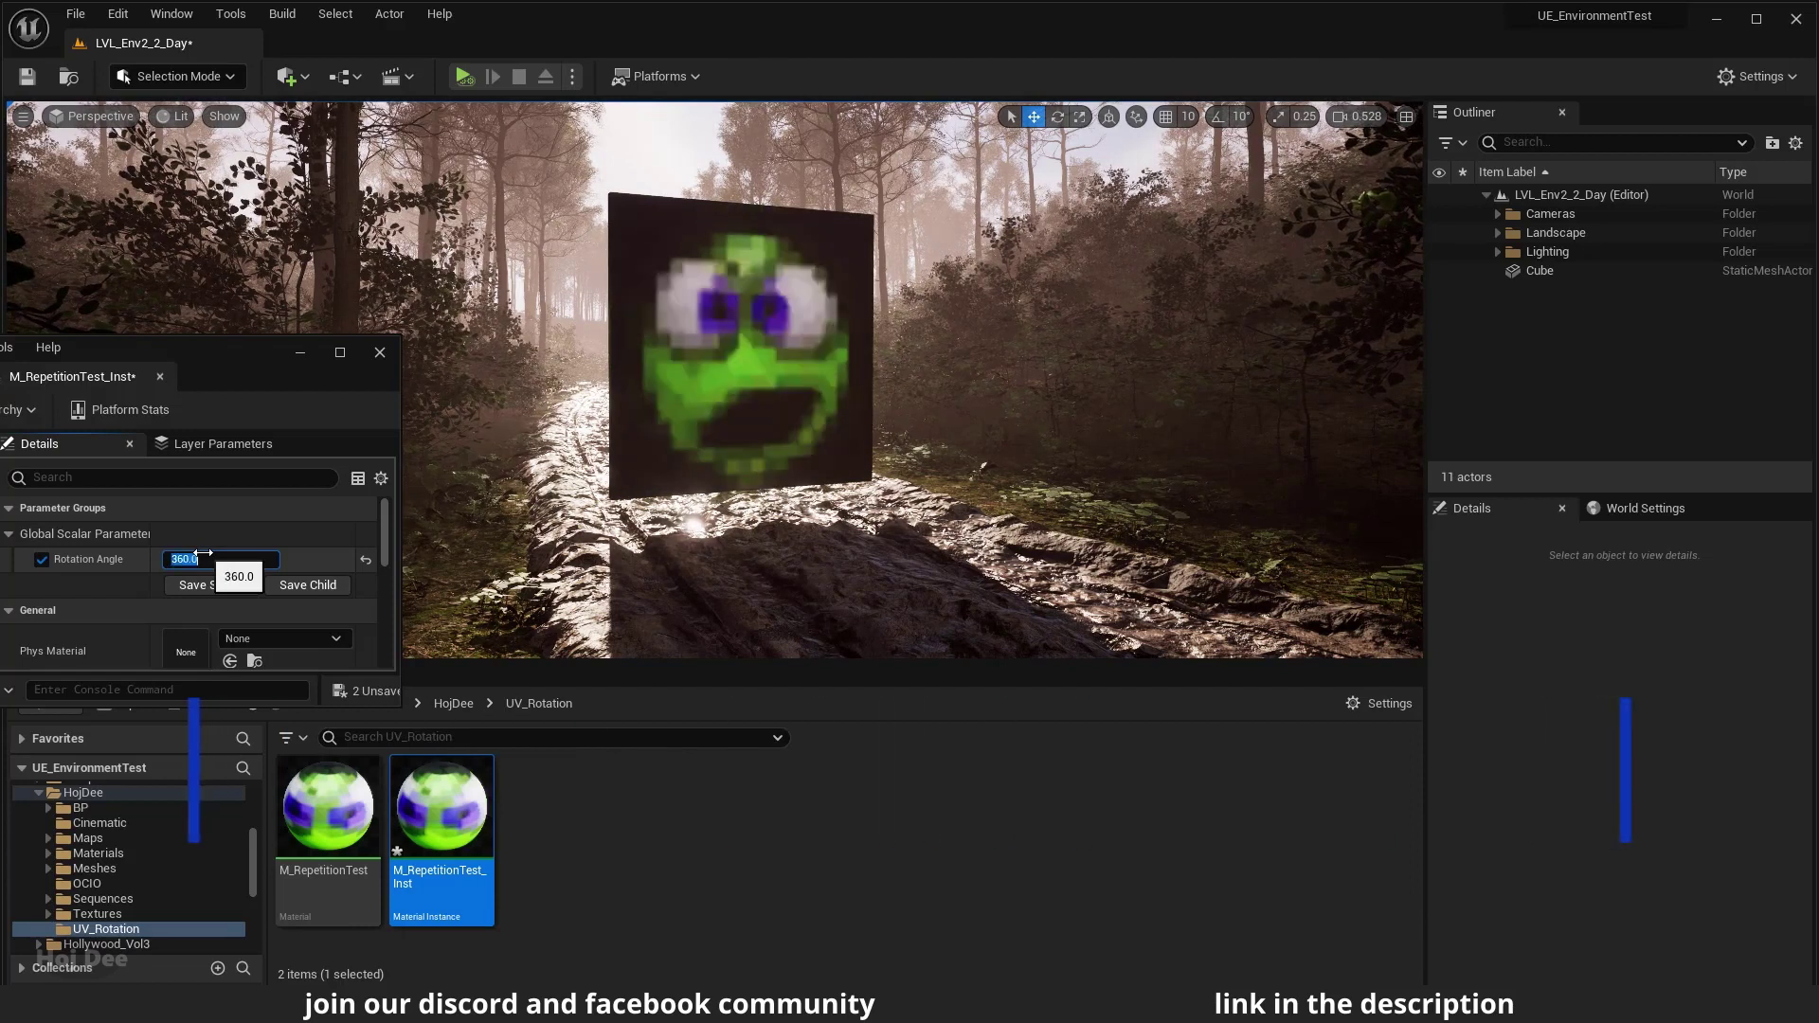